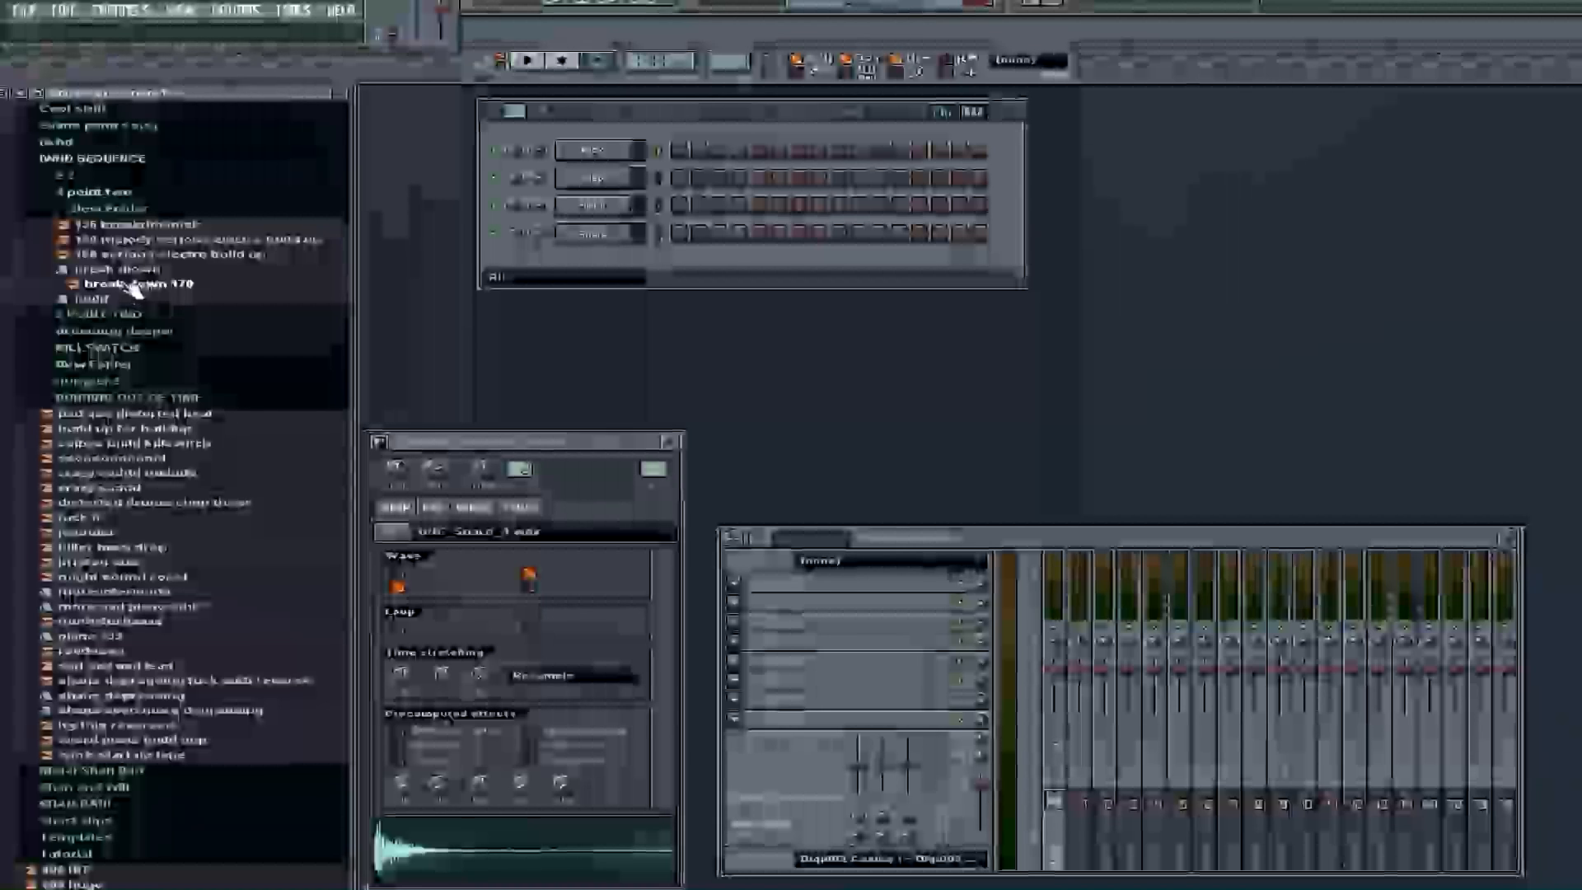
Step: Load the break down 170 sample into the first channel and trigger it on step 1 of Pattern 1
left_click(131, 286)
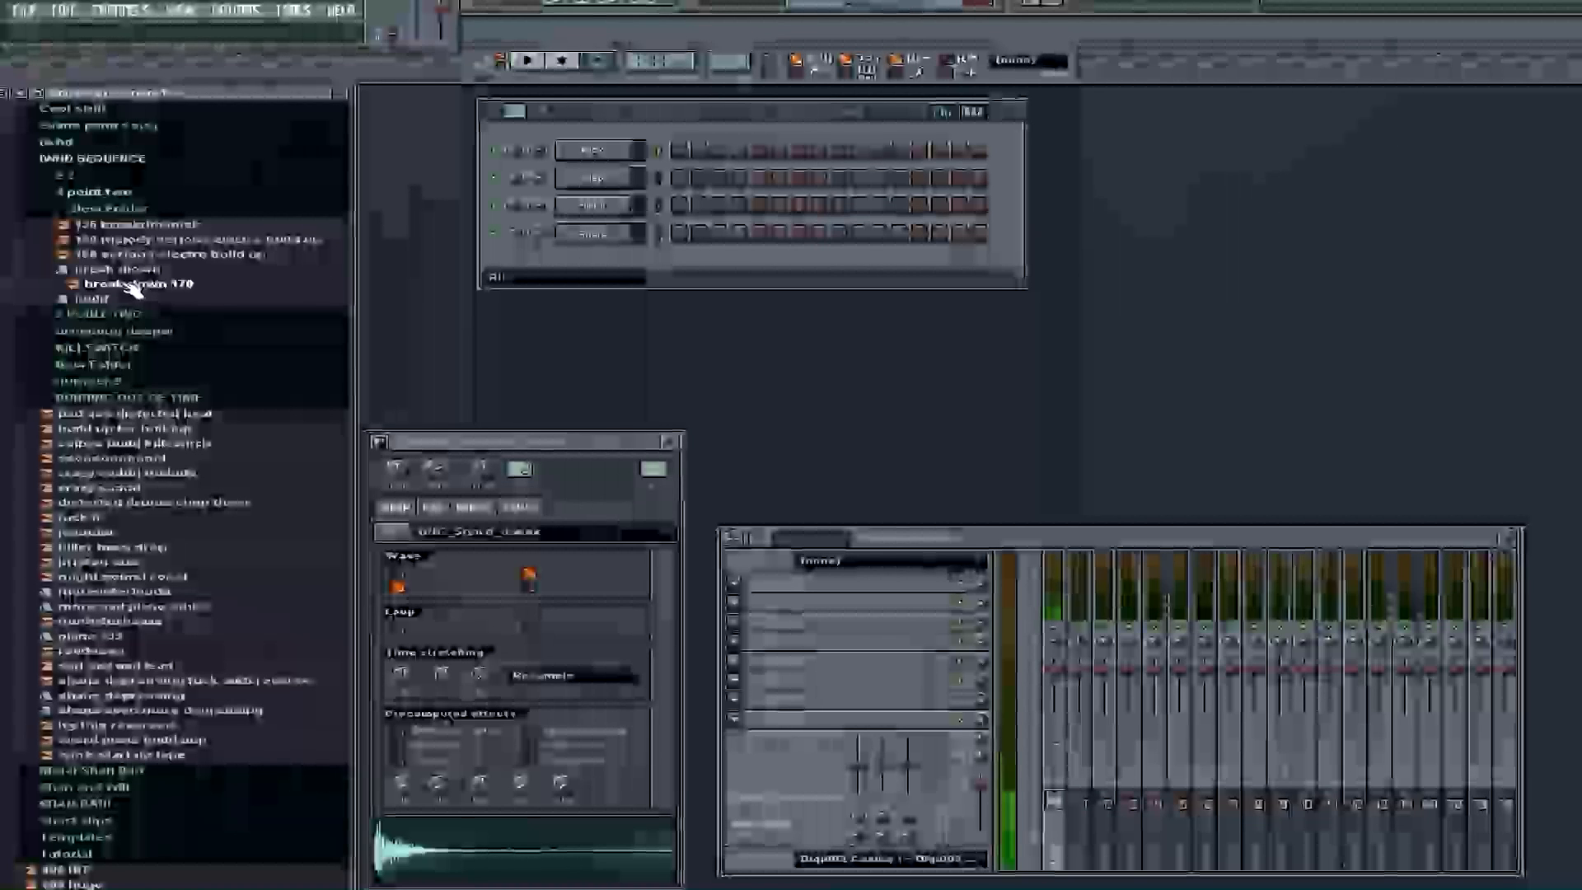
left_click_drag(580, 125, 605, 154)
left_click(562, 62)
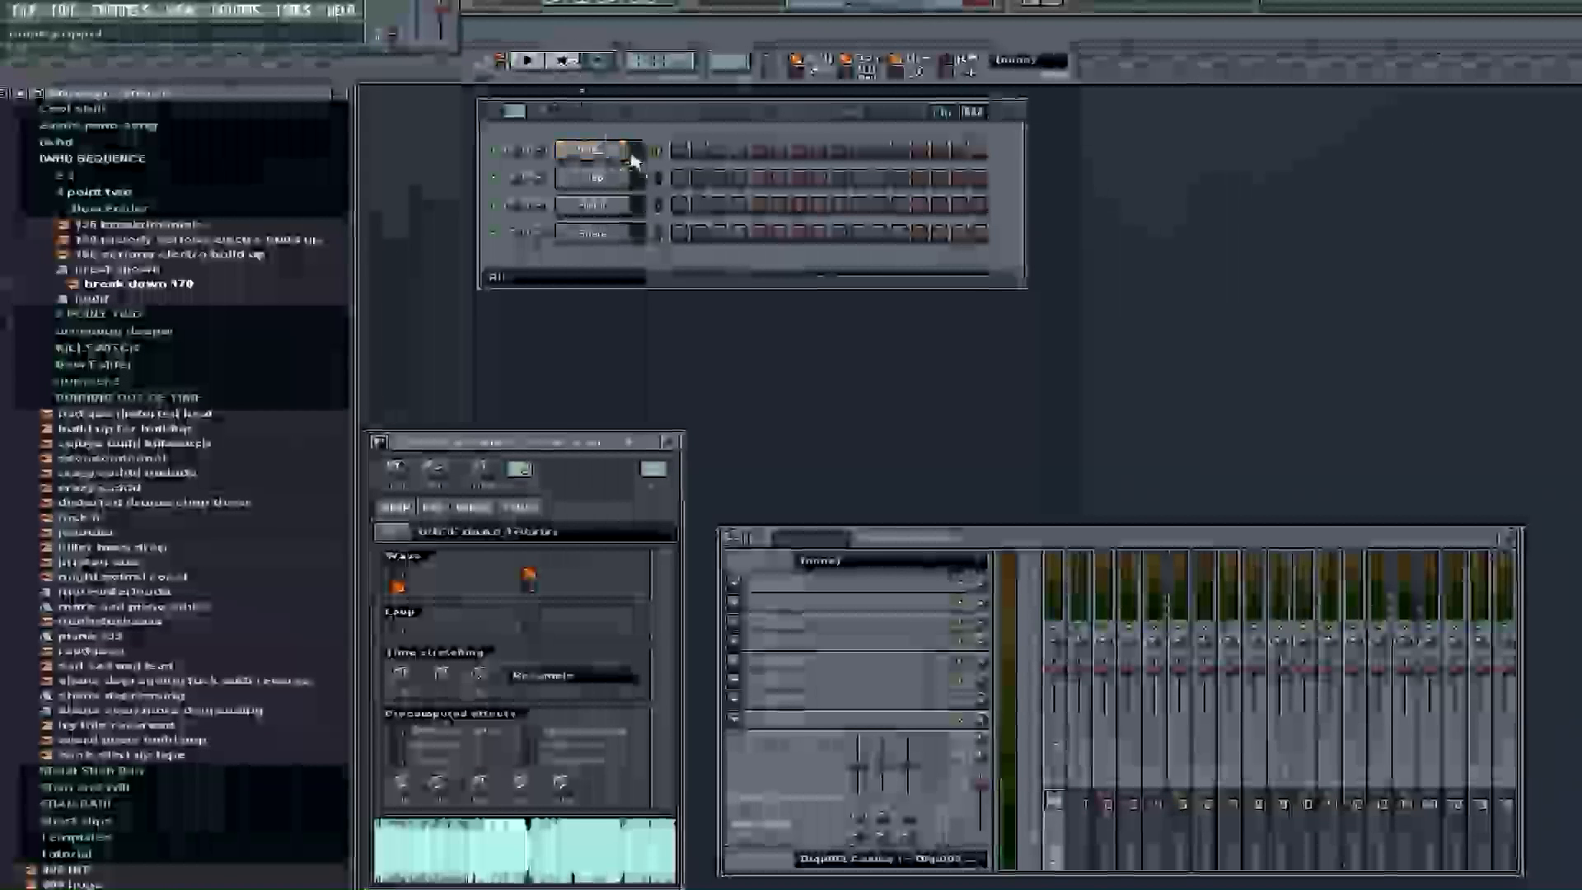
left_click(680, 152)
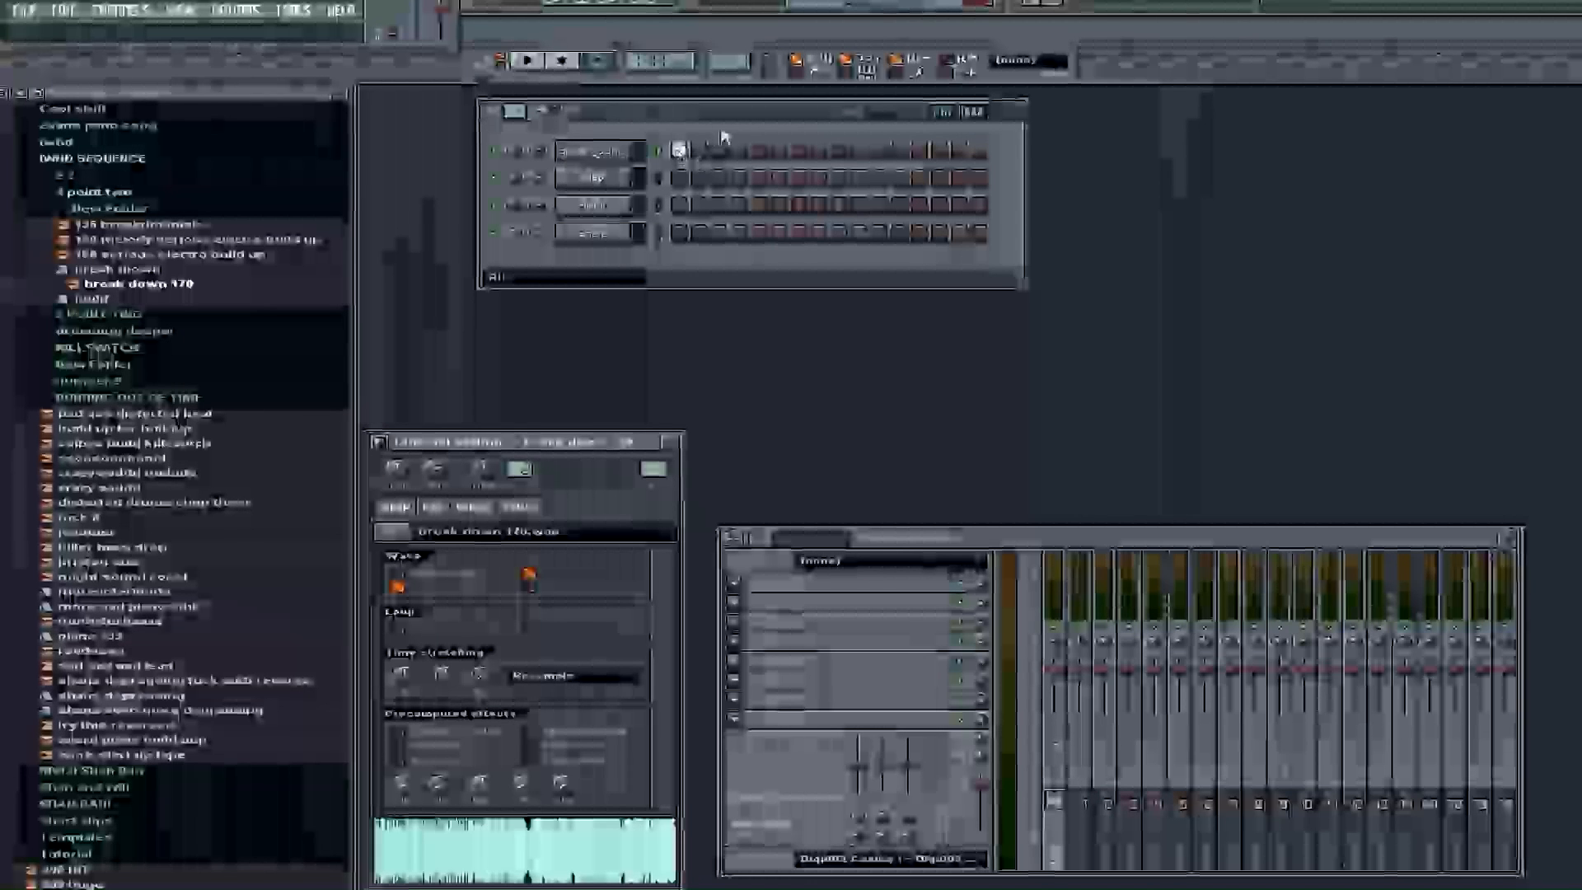
Step: Play the song from the playlist, place a Main automation clip at bar 9, and stop playback
key("F5")
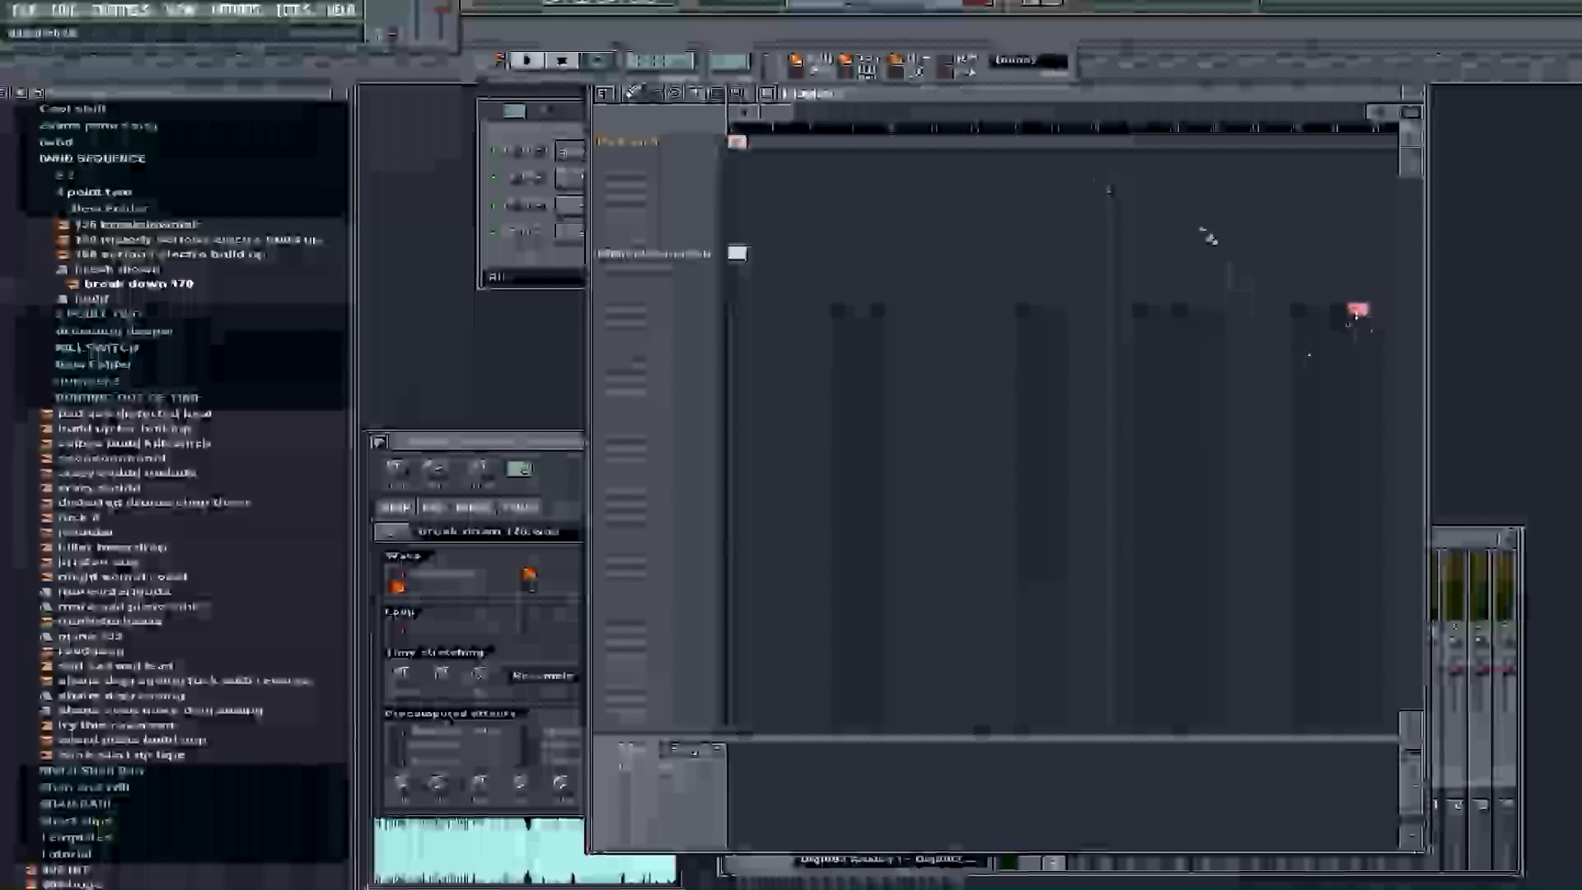
left_click(500, 62)
left_click(529, 61)
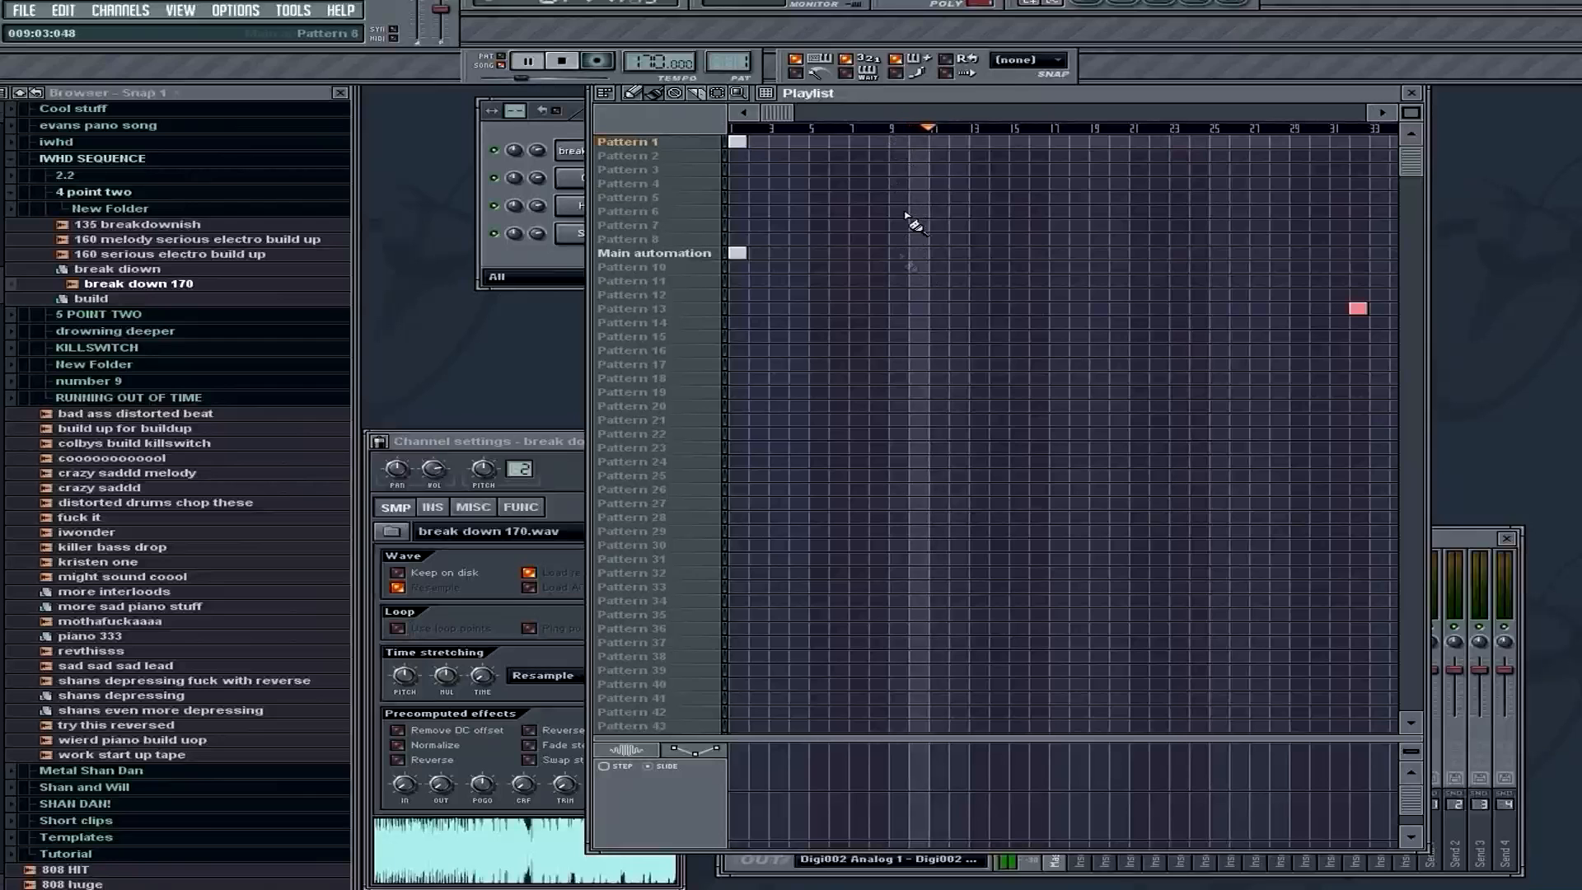
left_click(897, 253)
left_click(562, 61)
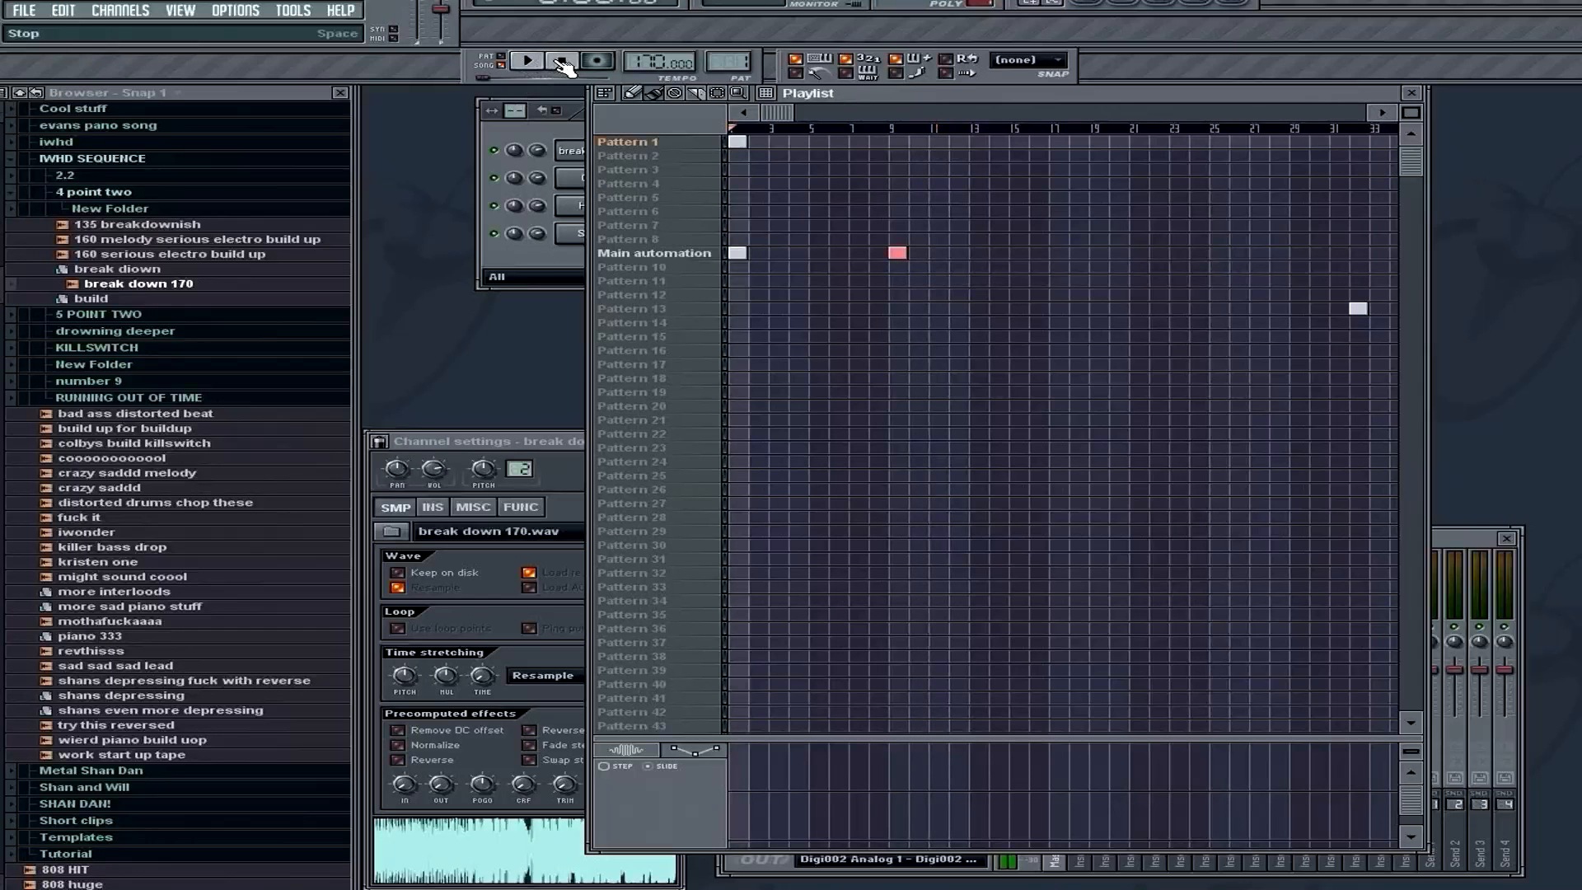
Step: Move the step sequencer further down over the playlist and open the HipHop sample pack
left_click(574, 121)
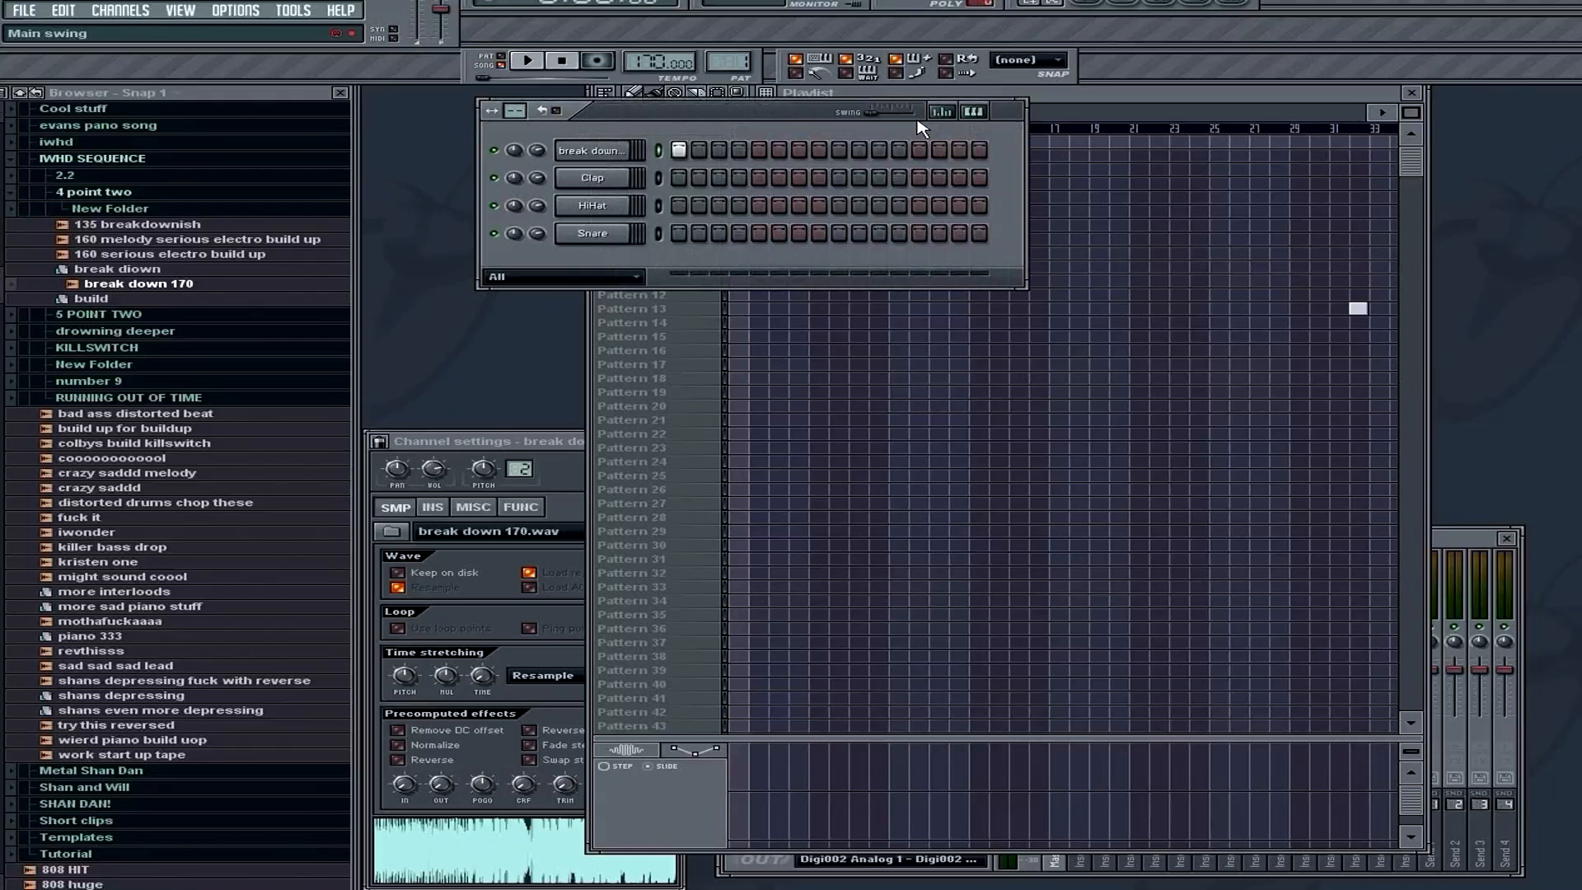
left_click_drag(756, 124, 740, 206)
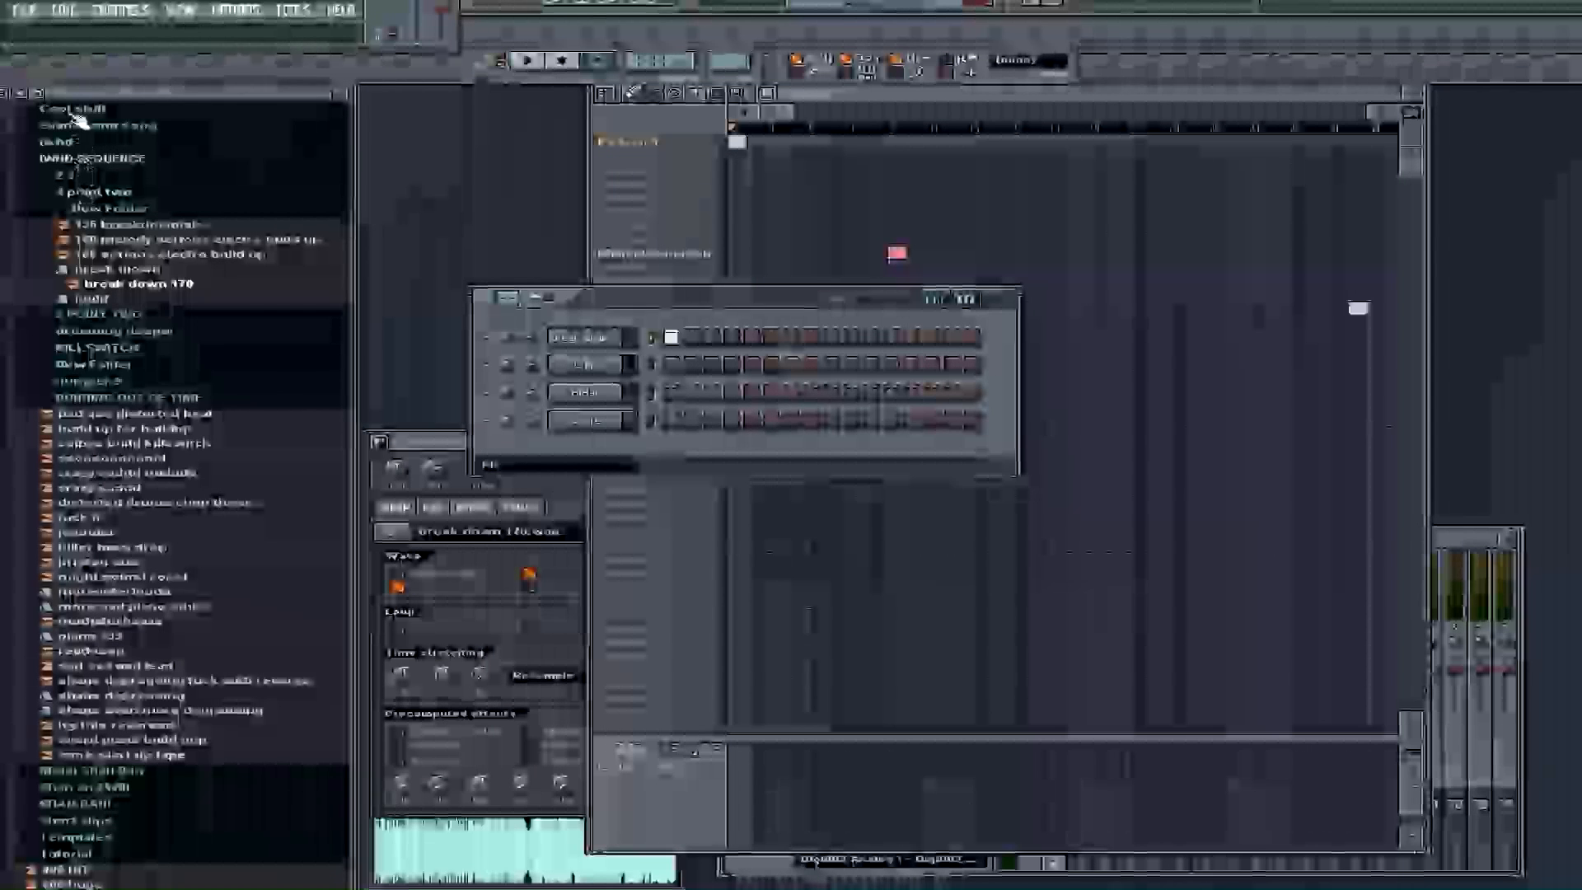
left_click(91, 159)
scroll(91, 268, "up", 4)
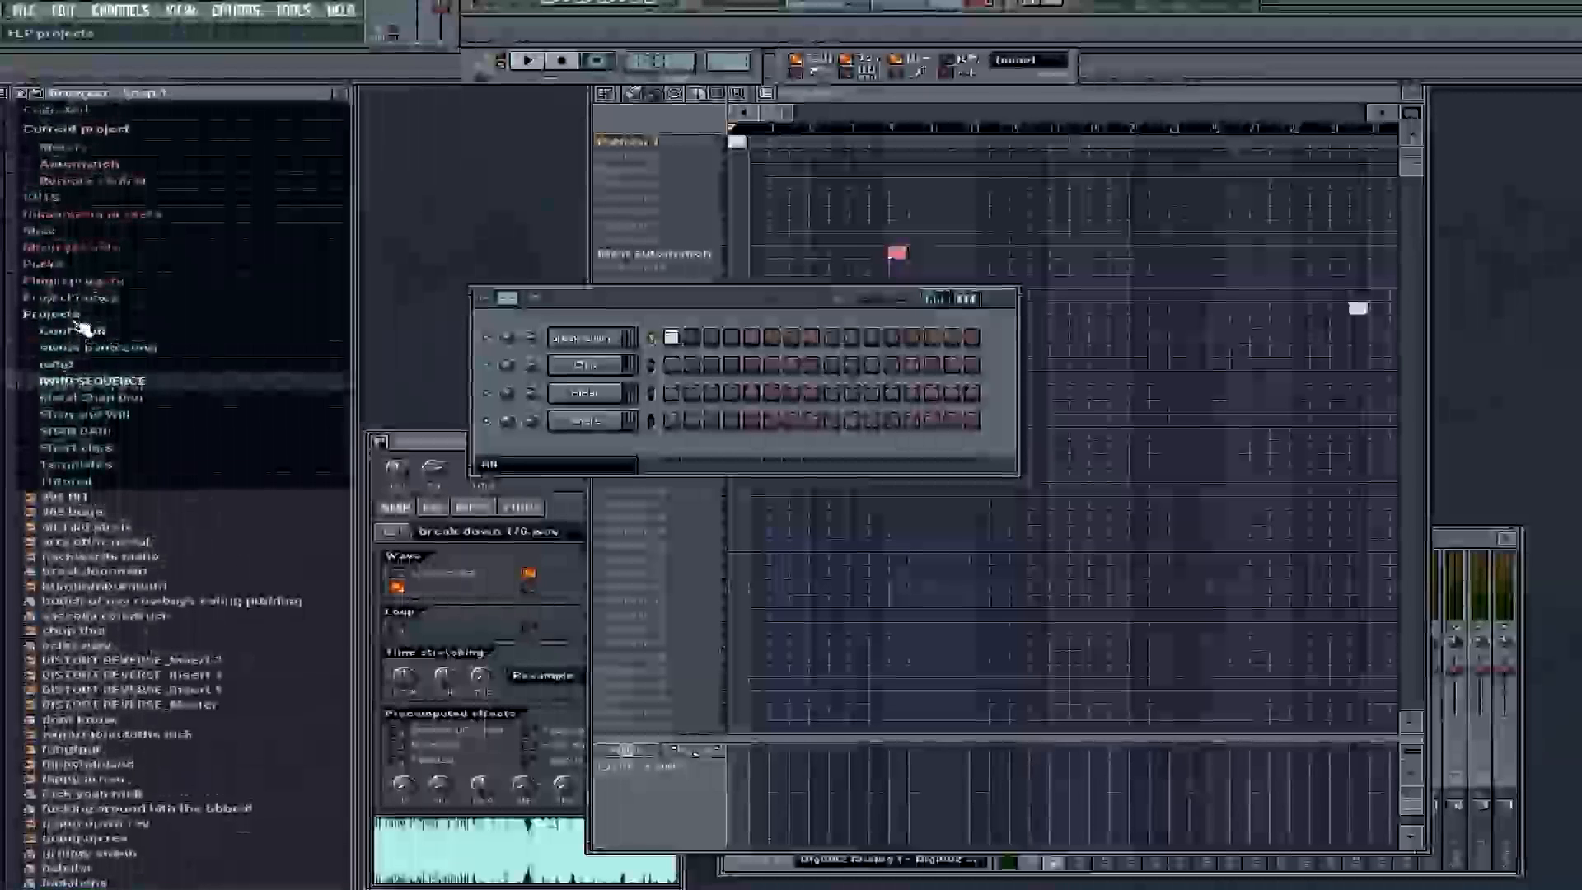
left_click(75, 318)
left_click(76, 316)
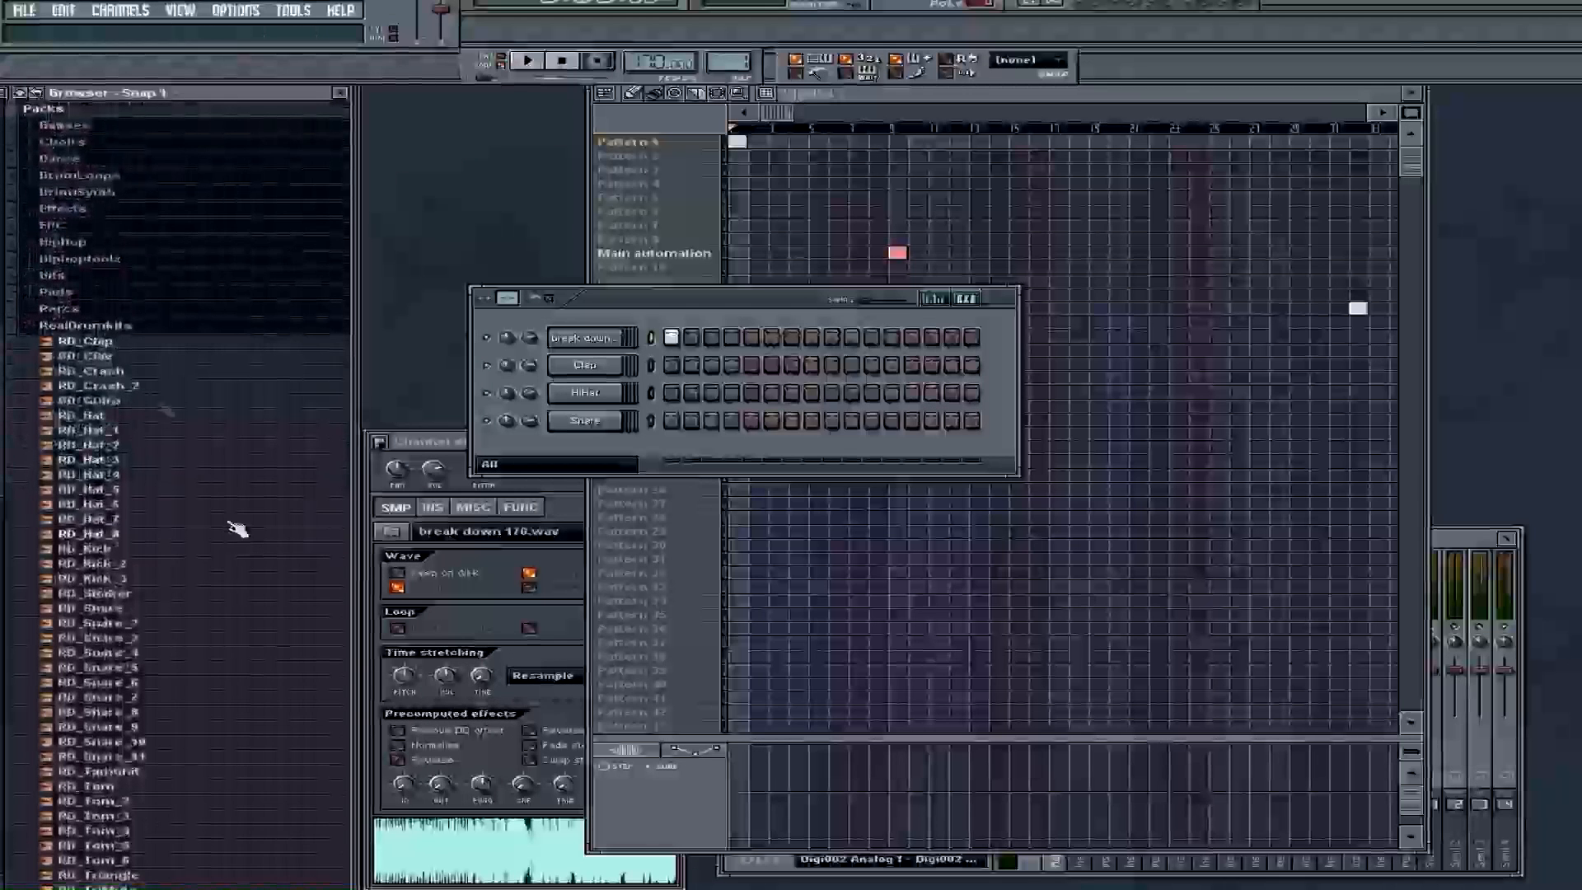
left_click(95, 326)
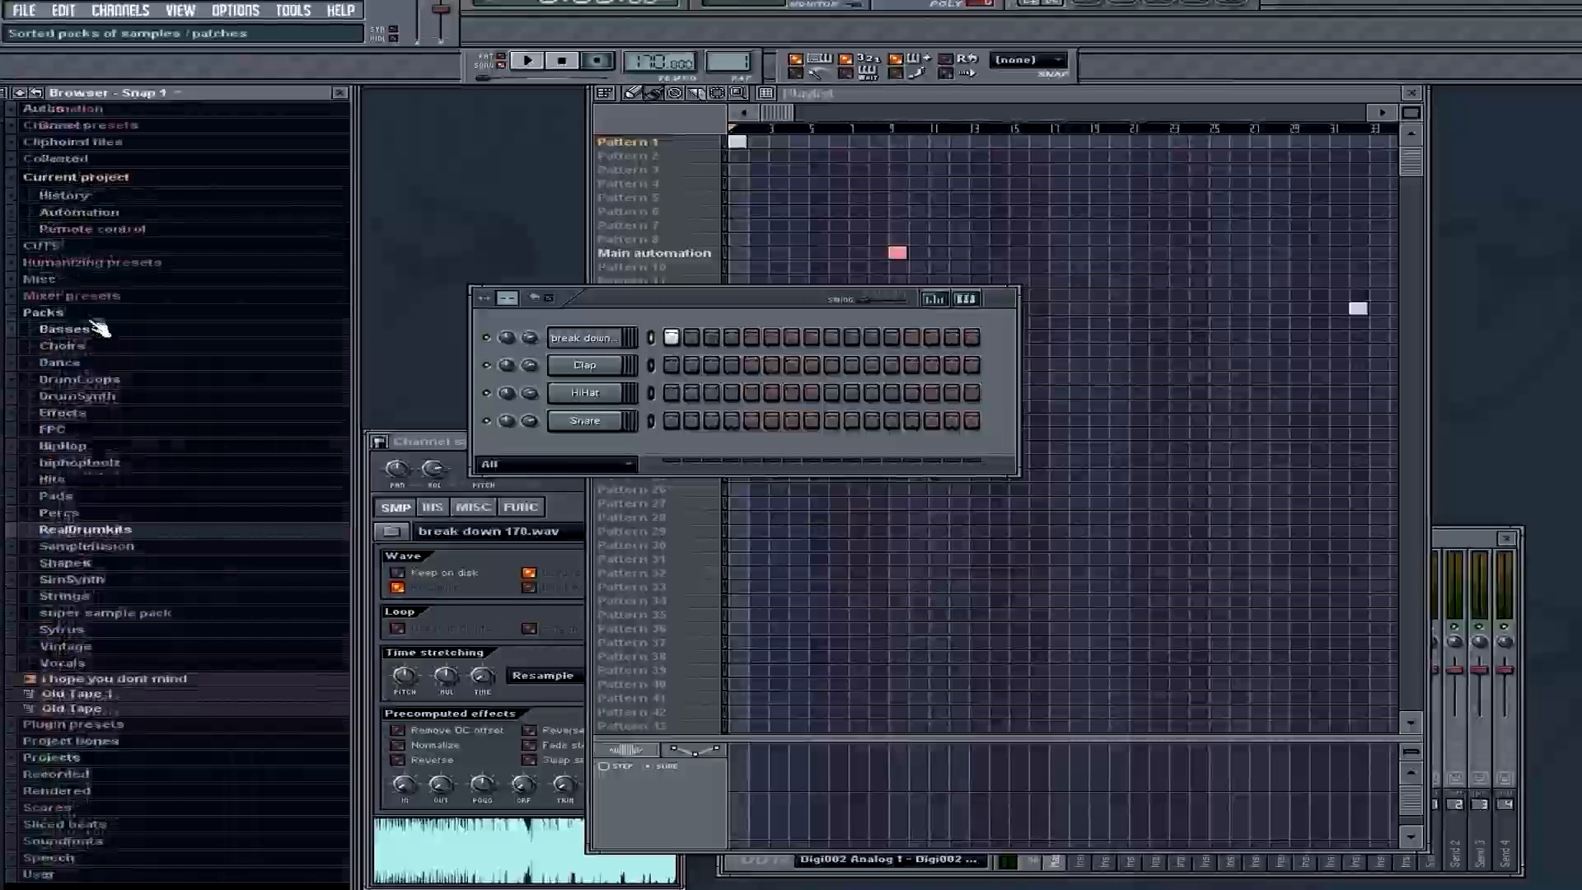
left_click(123, 449)
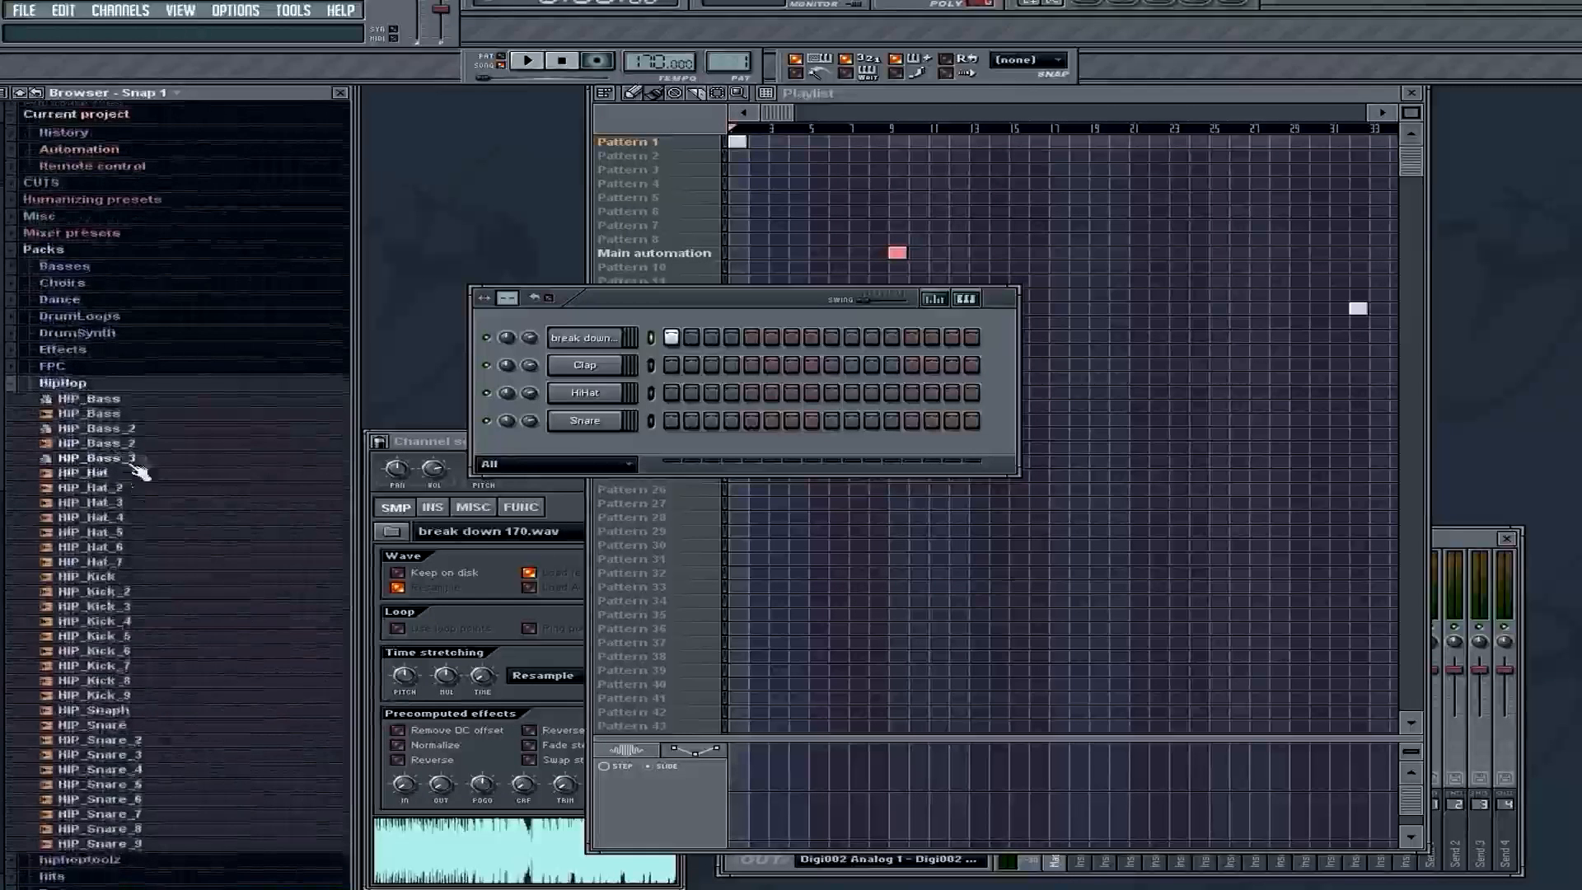
Step: Audition the HipHop kick samples and load HIP_Kick_5 into the Clap channel
left_click(153, 654)
left_click(152, 608)
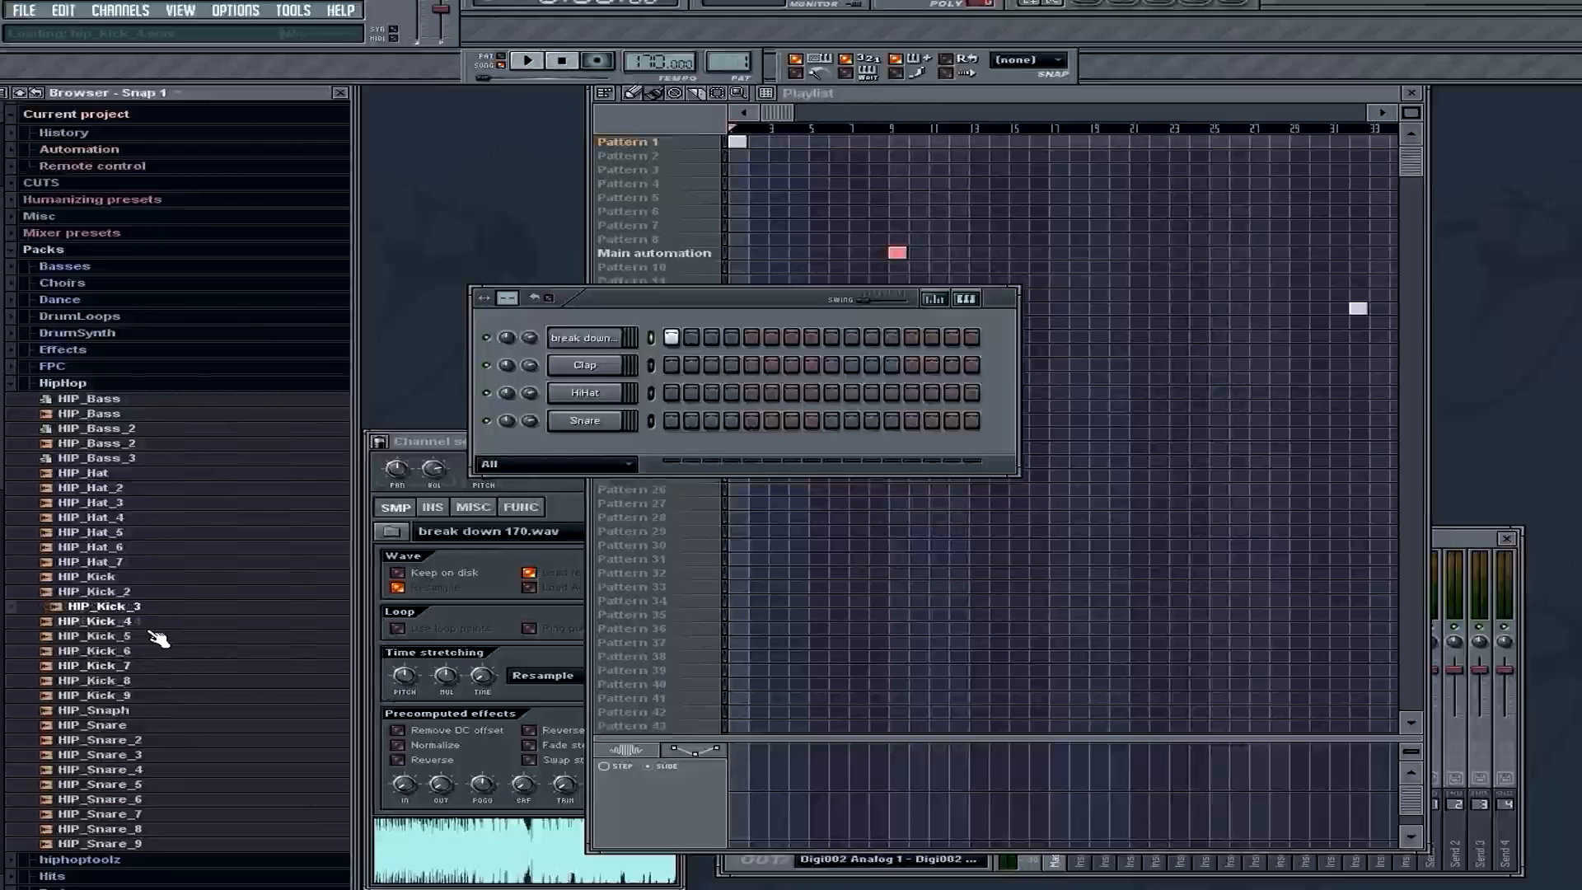
left_click(156, 623)
left_click(154, 638)
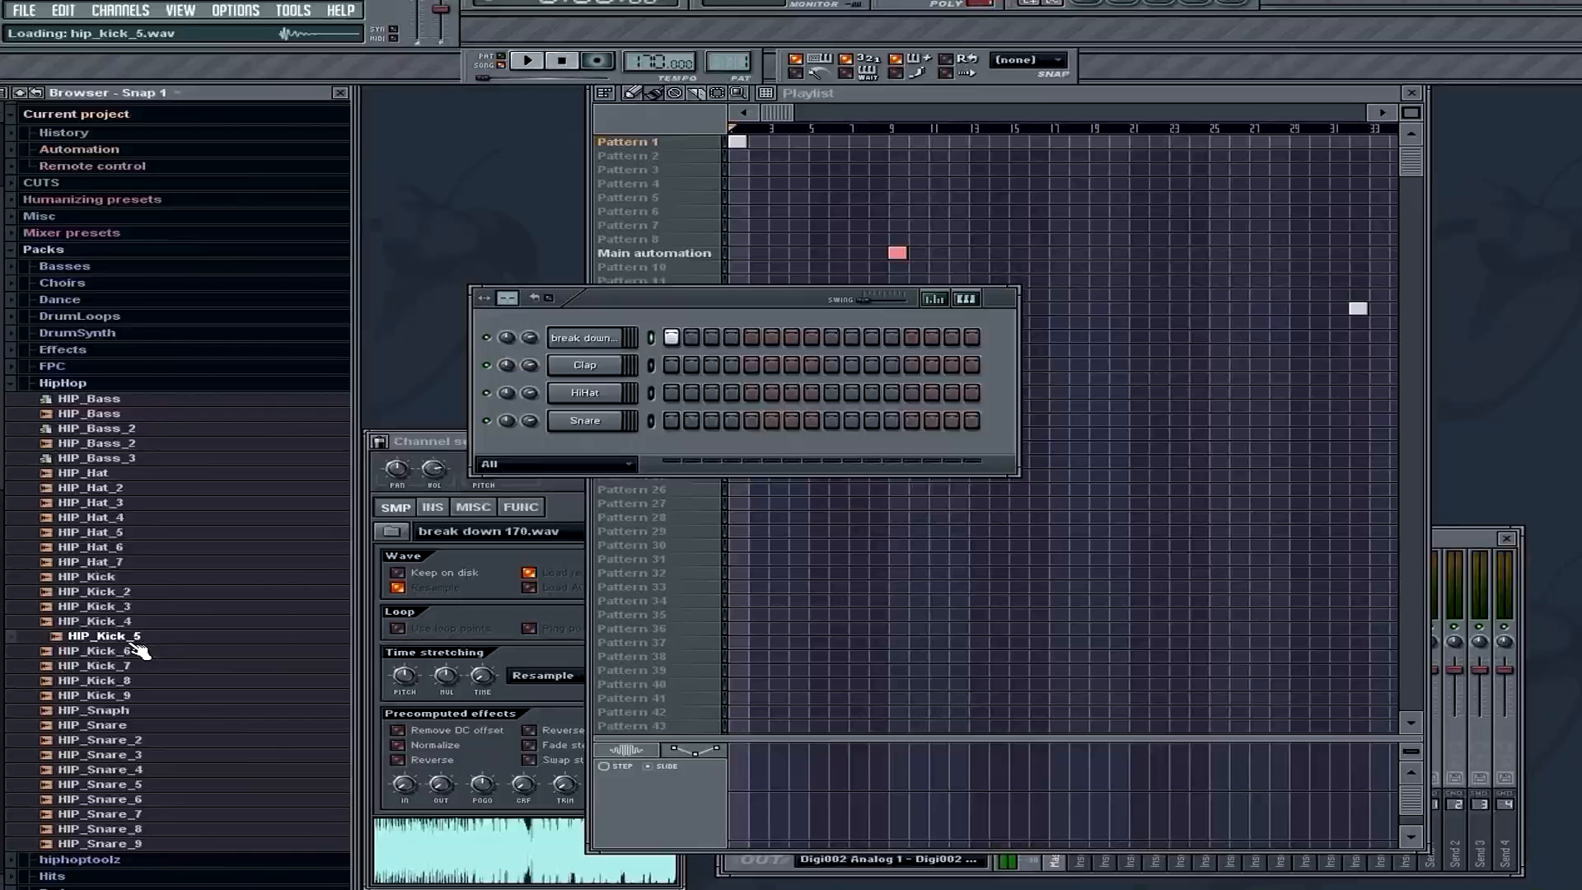
left_click_drag(610, 404, 616, 365)
Step: Audition HIP_Snare_4 and HIP_Snare_5, and load HIP_Snare_5 into the HiHat channel
left_click(103, 771)
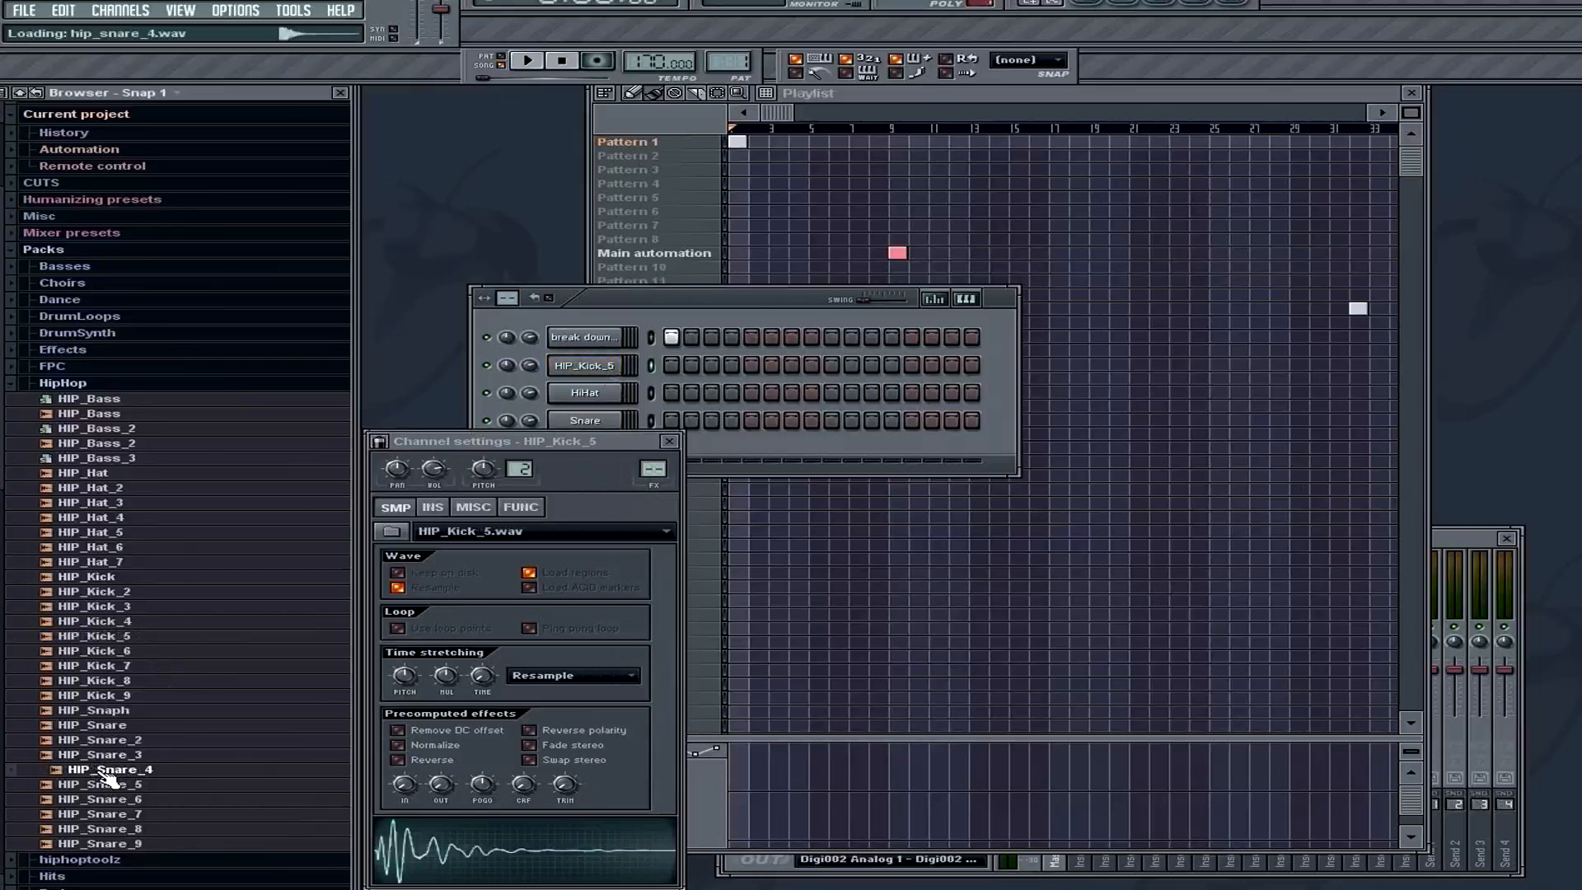
left_click(115, 786)
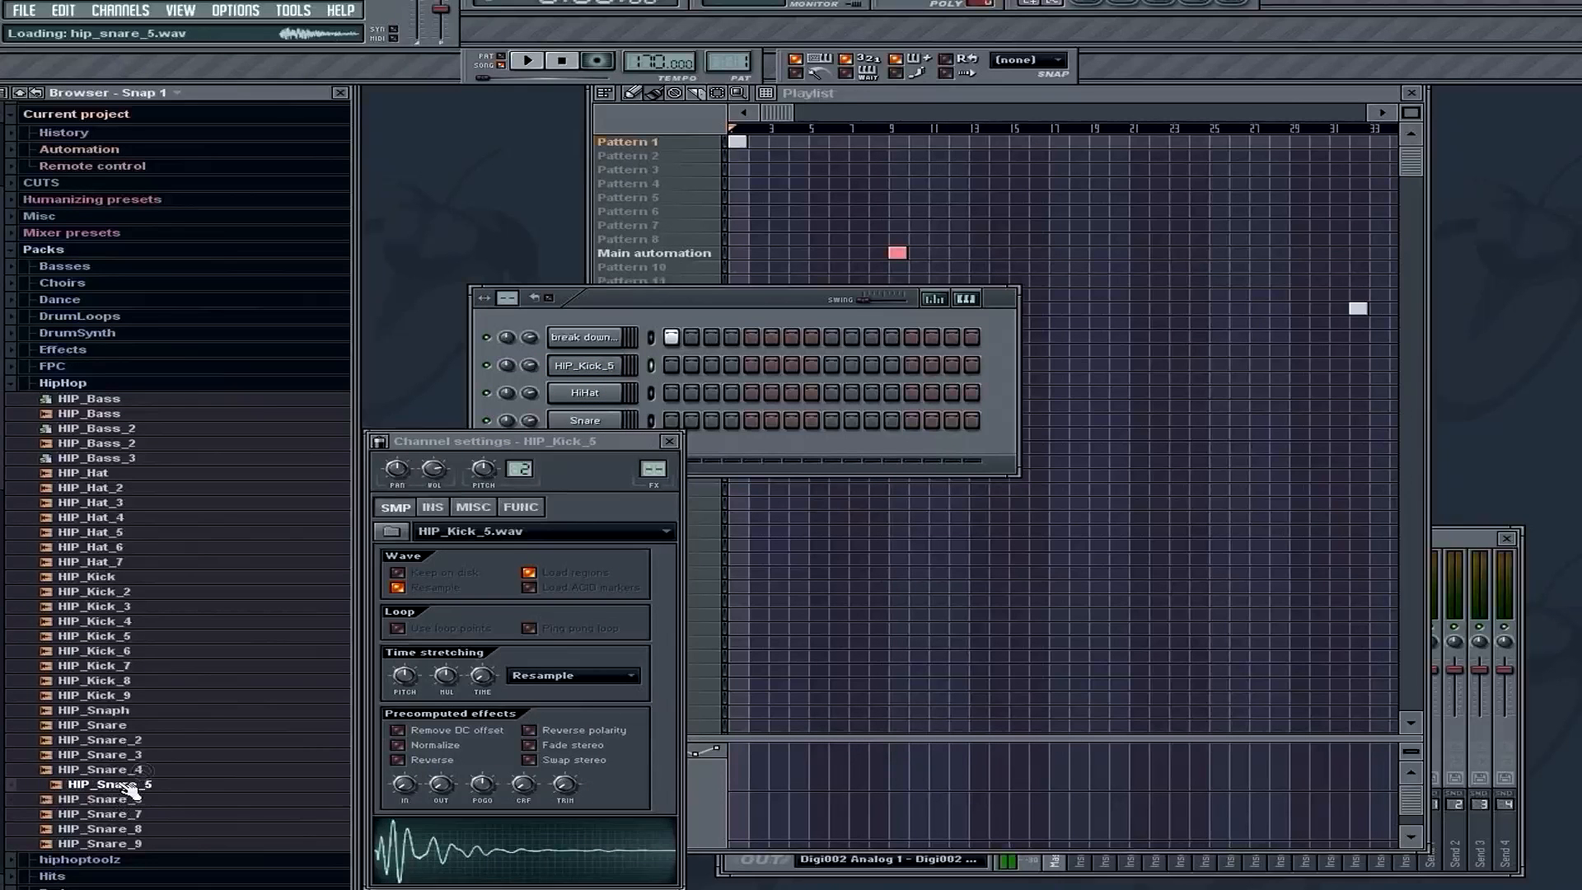
left_click_drag(115, 787, 604, 402)
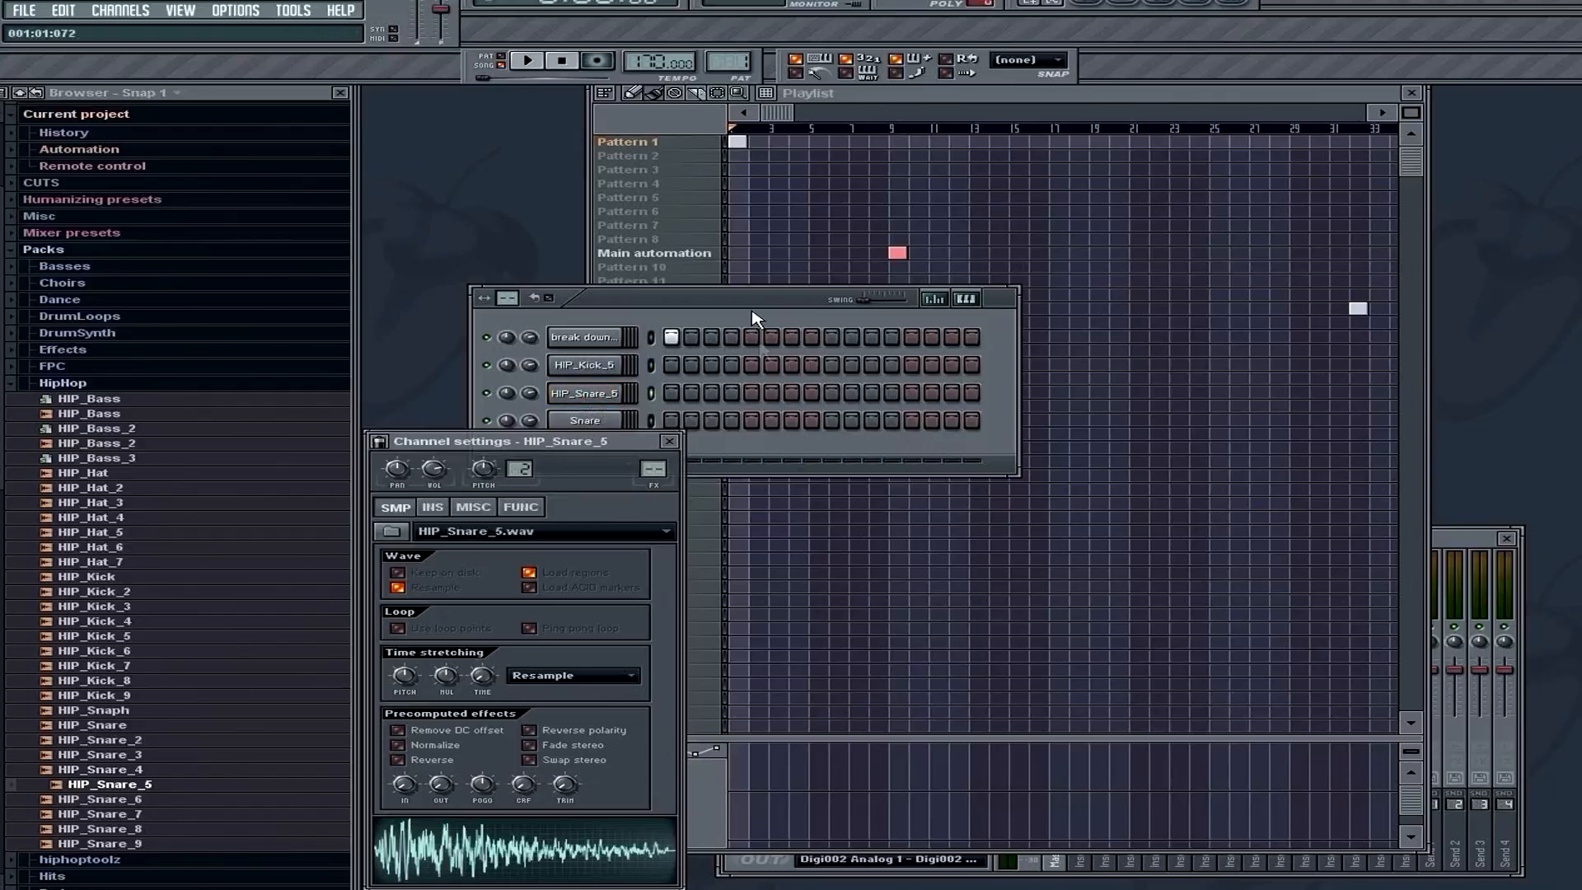
Step: Program Pattern 2 with kicks on steps 1 and 11 and a snare on step 9, and switch to pattern playback
left_click(756, 318)
scroll(736, 62, "up", 1)
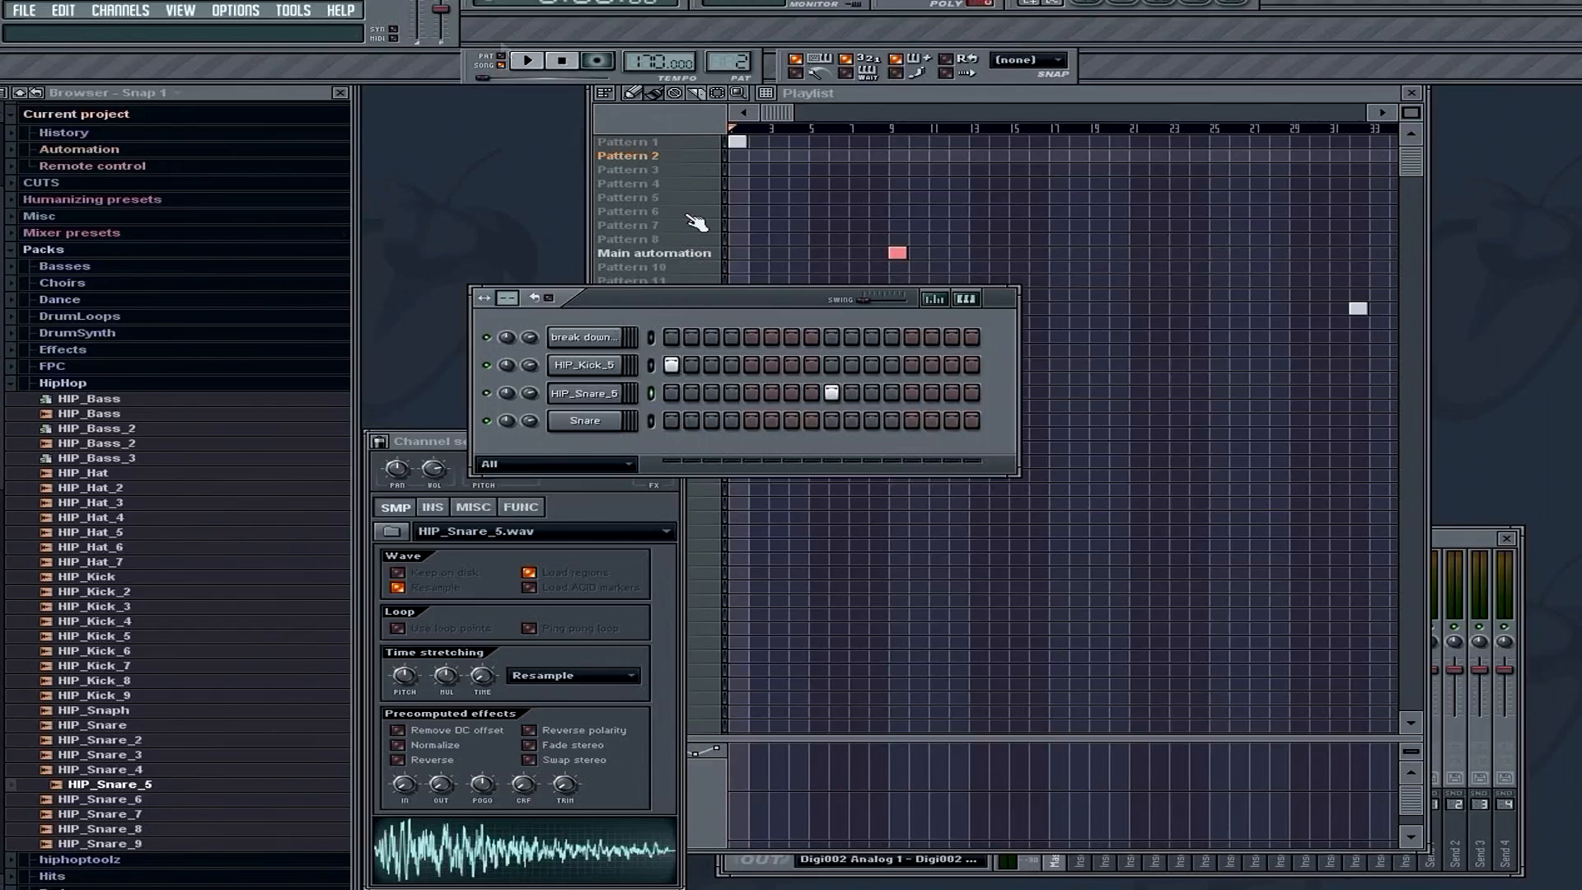
left_click(505, 63)
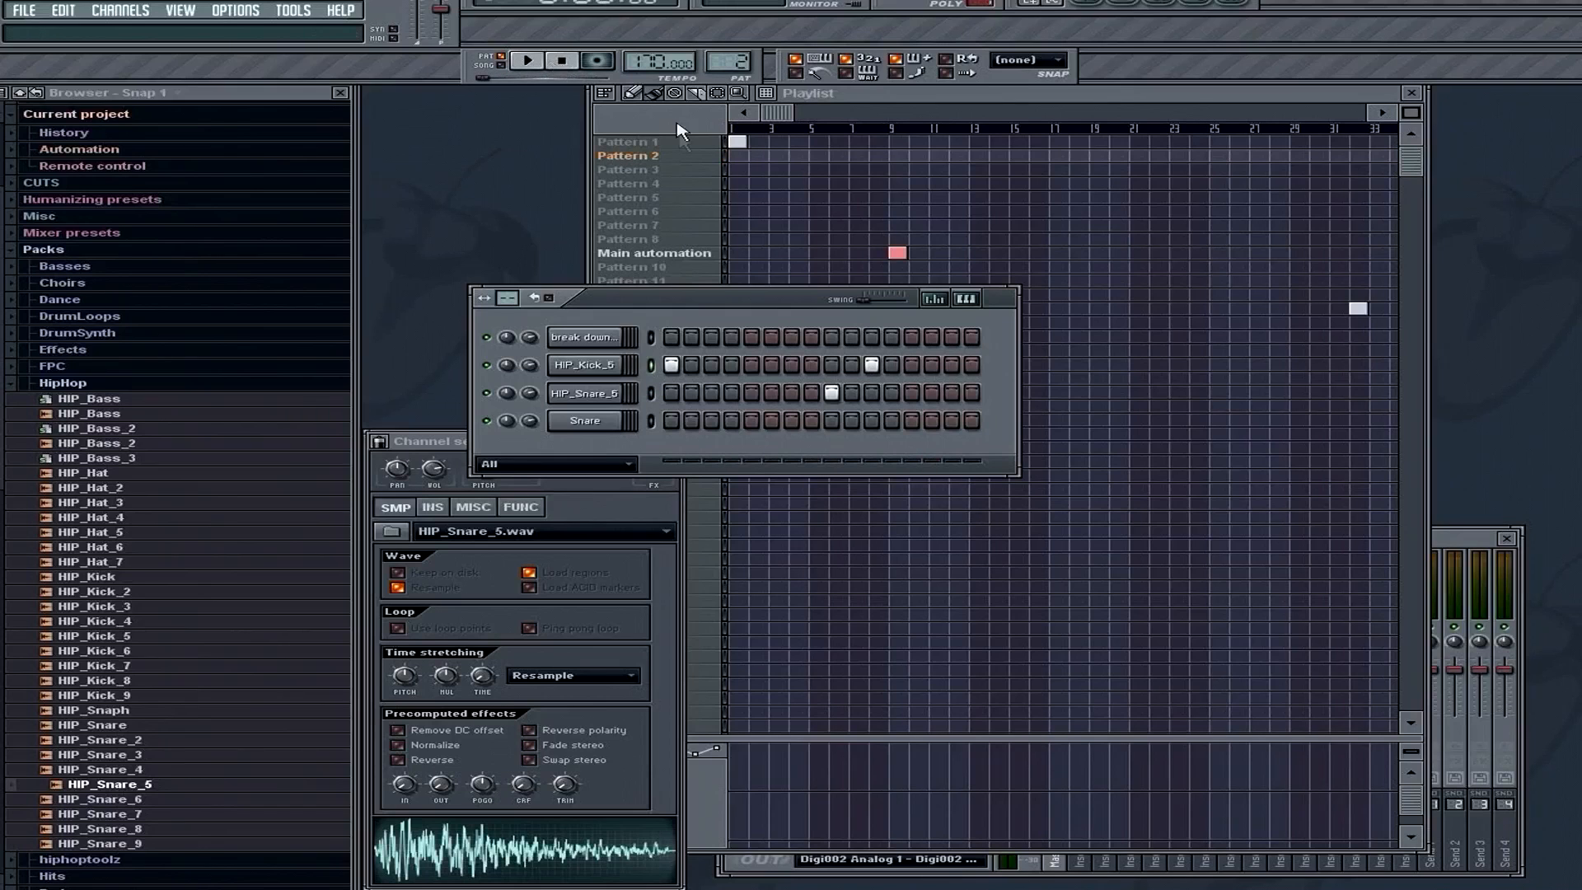
Step: Program Pattern 3 with kicks on steps 1, 6, 7 and 12 and a snare on step 9; alternate Patterns 2 and 3 across bars 1–8
scroll(729, 63, "up", 1)
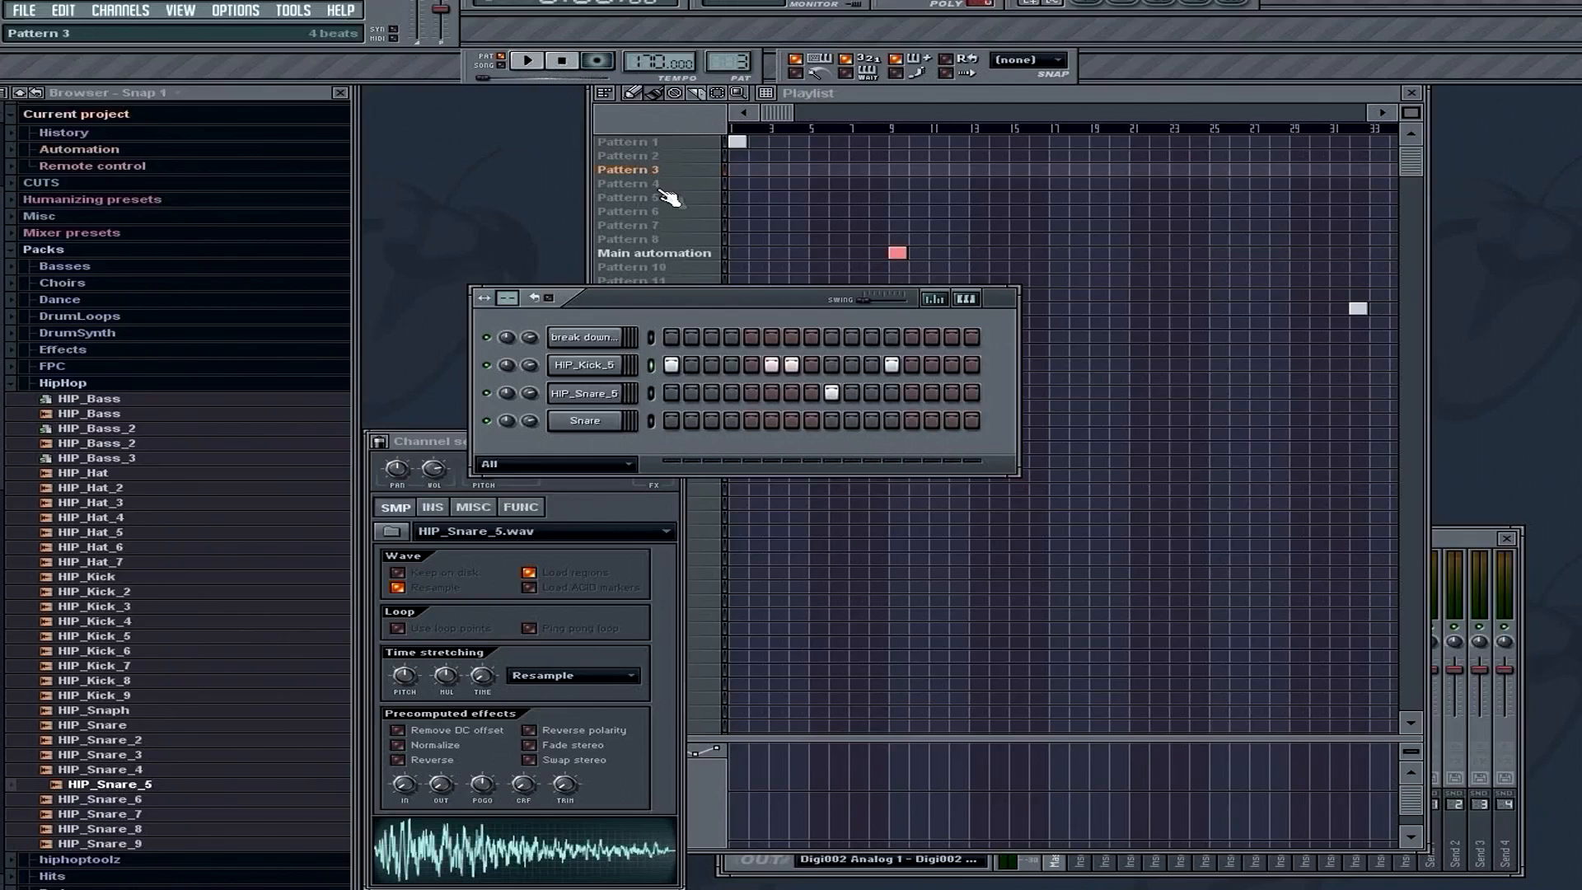
left_click(688, 158)
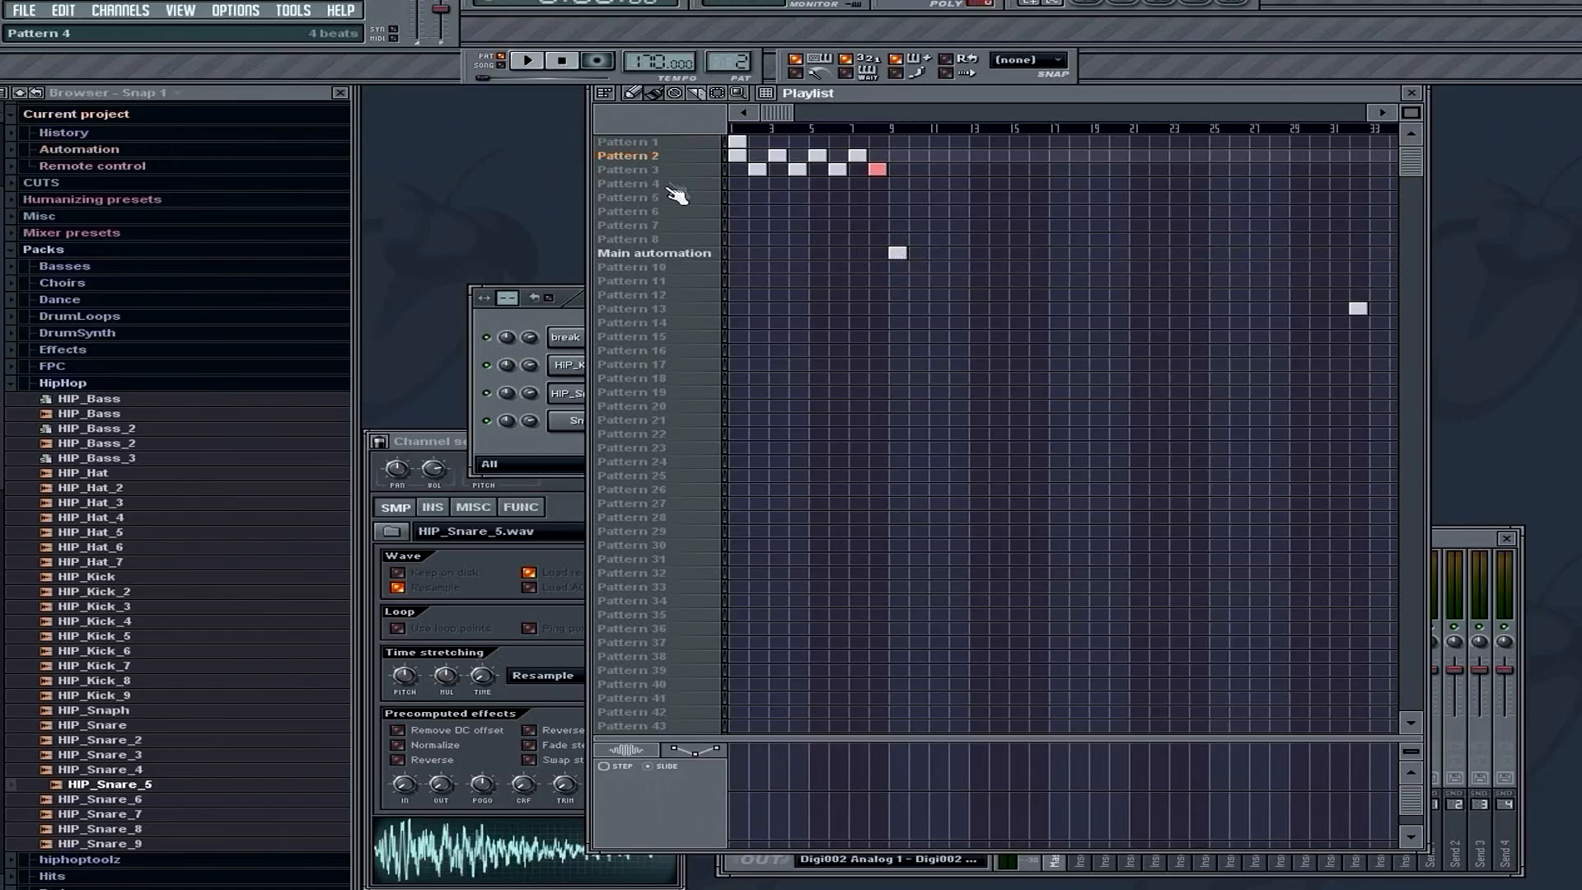
Step: Route the HIP_Kick_5 and HIP_Snare_5 channels to mixer track 2
left_click(490, 164)
left_click(567, 368)
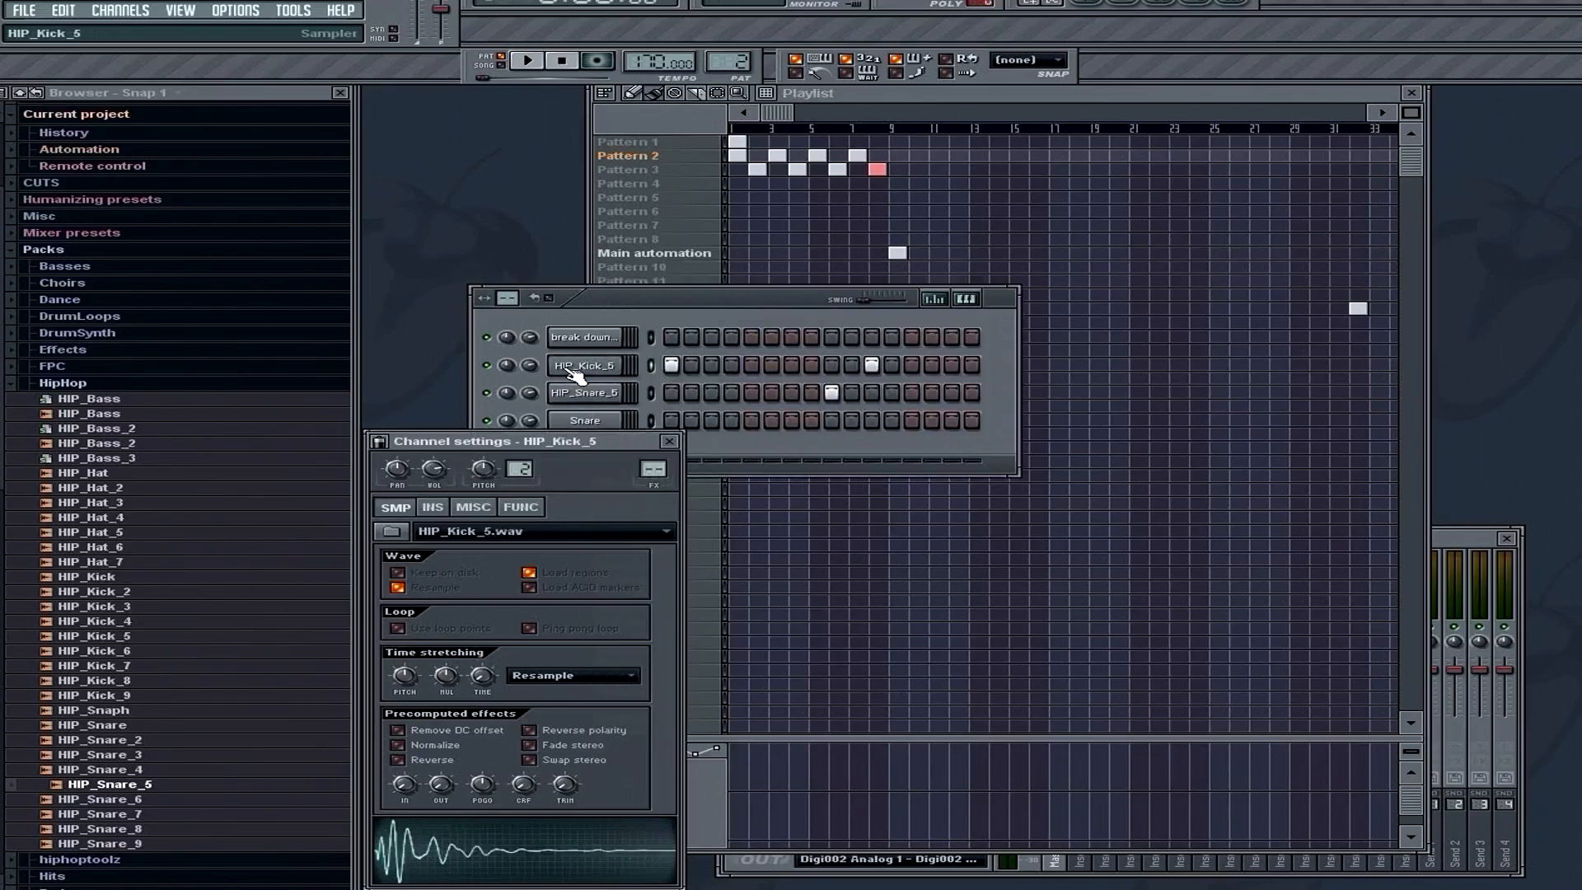
left_click(614, 393)
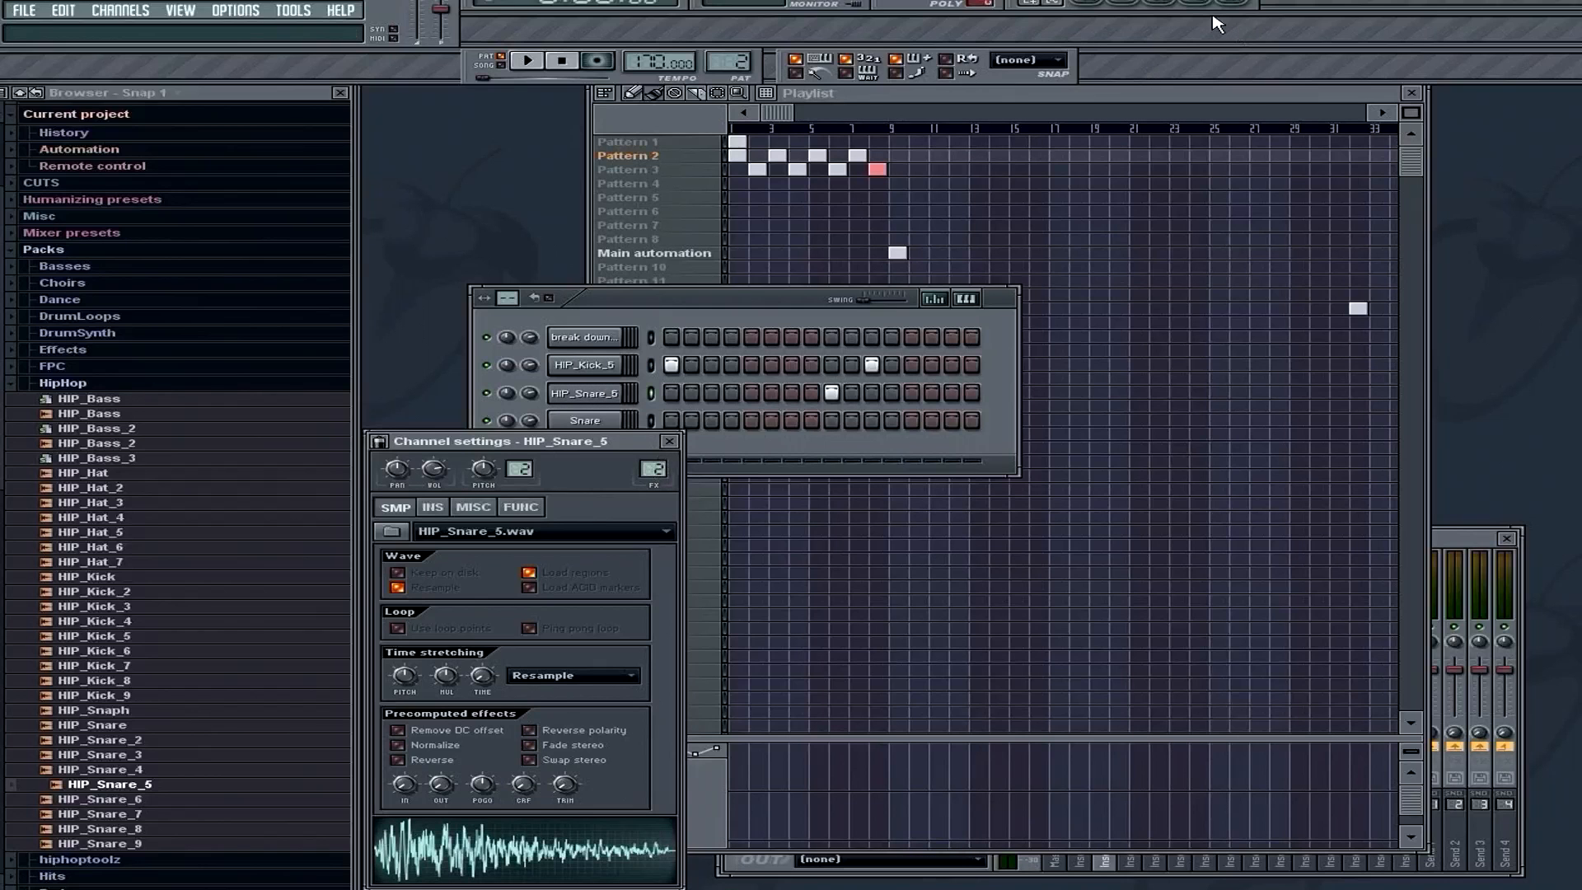
Step: Add the PSP Nitro effect to mixer Insert 2 and choose a preset while the beat plays
key("F9")
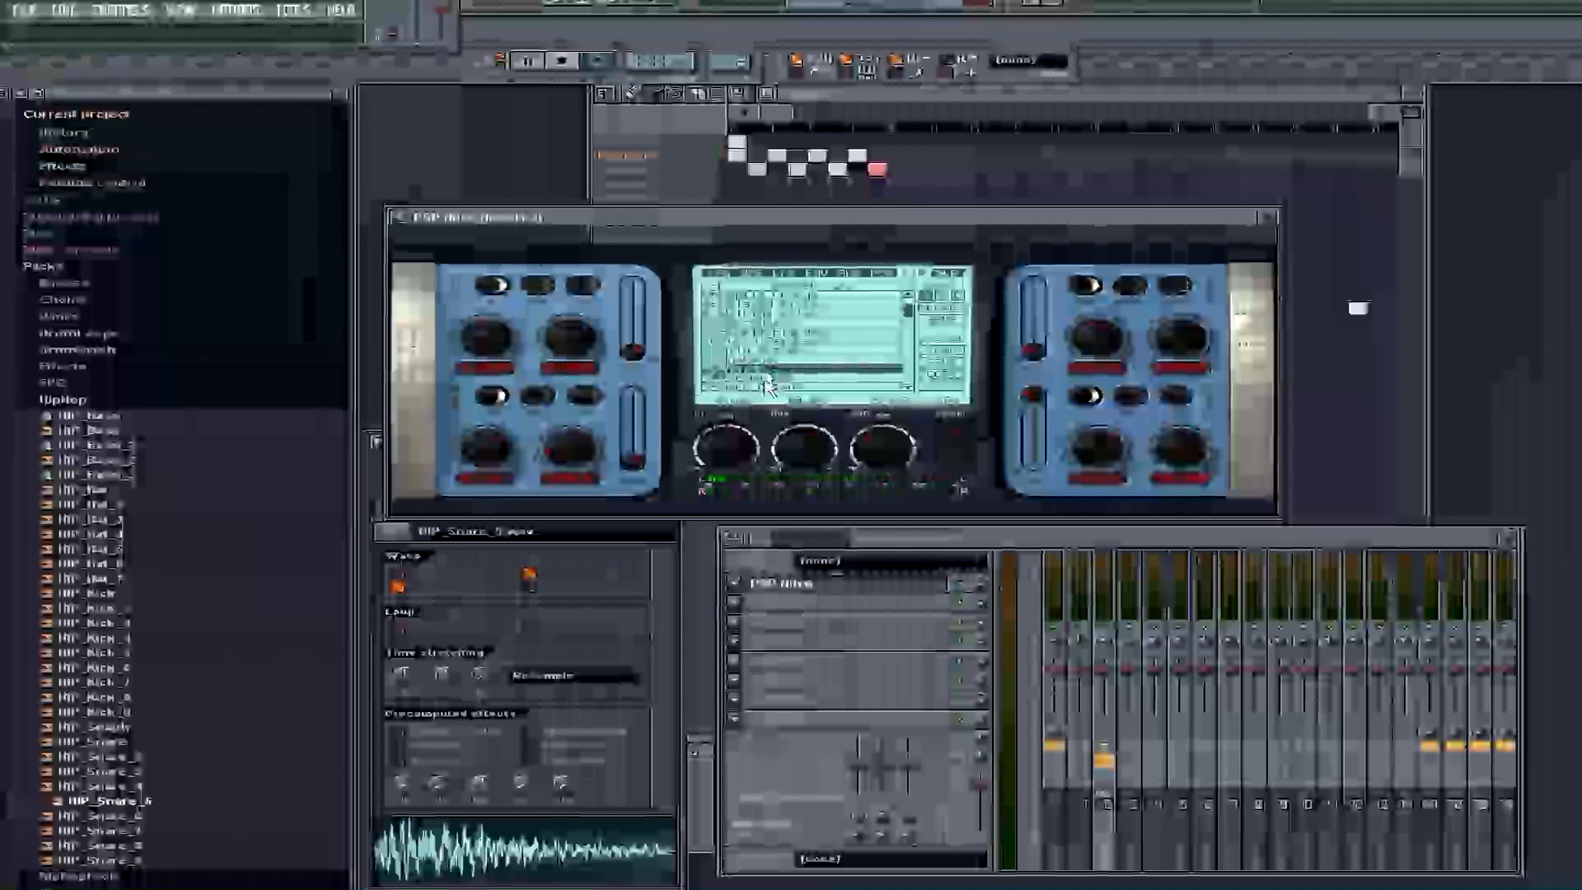
left_click(794, 389)
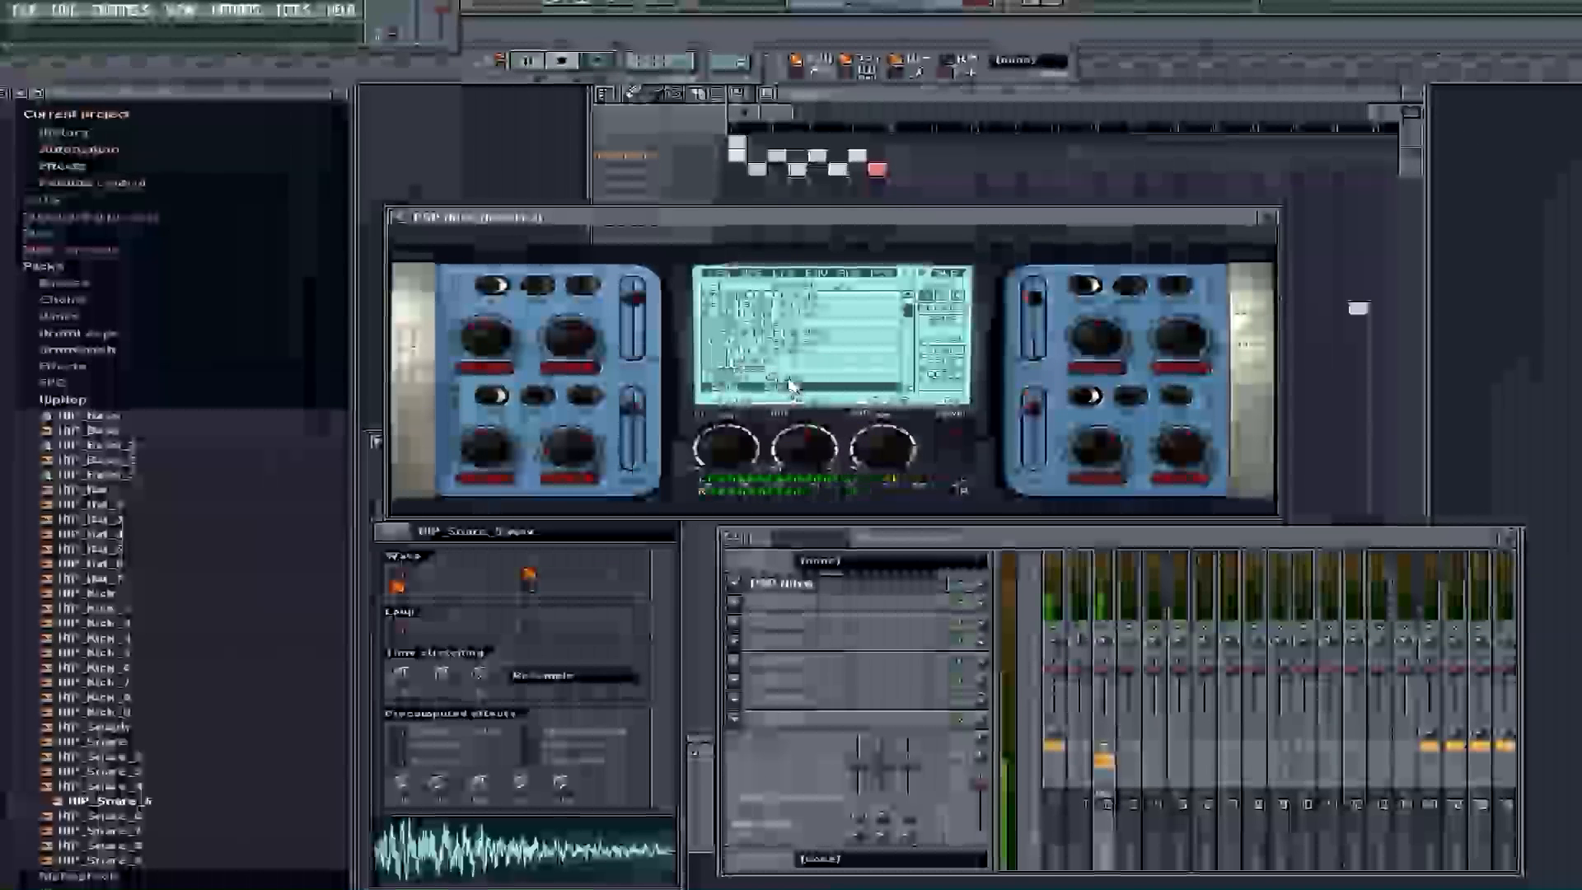
left_click(790, 380)
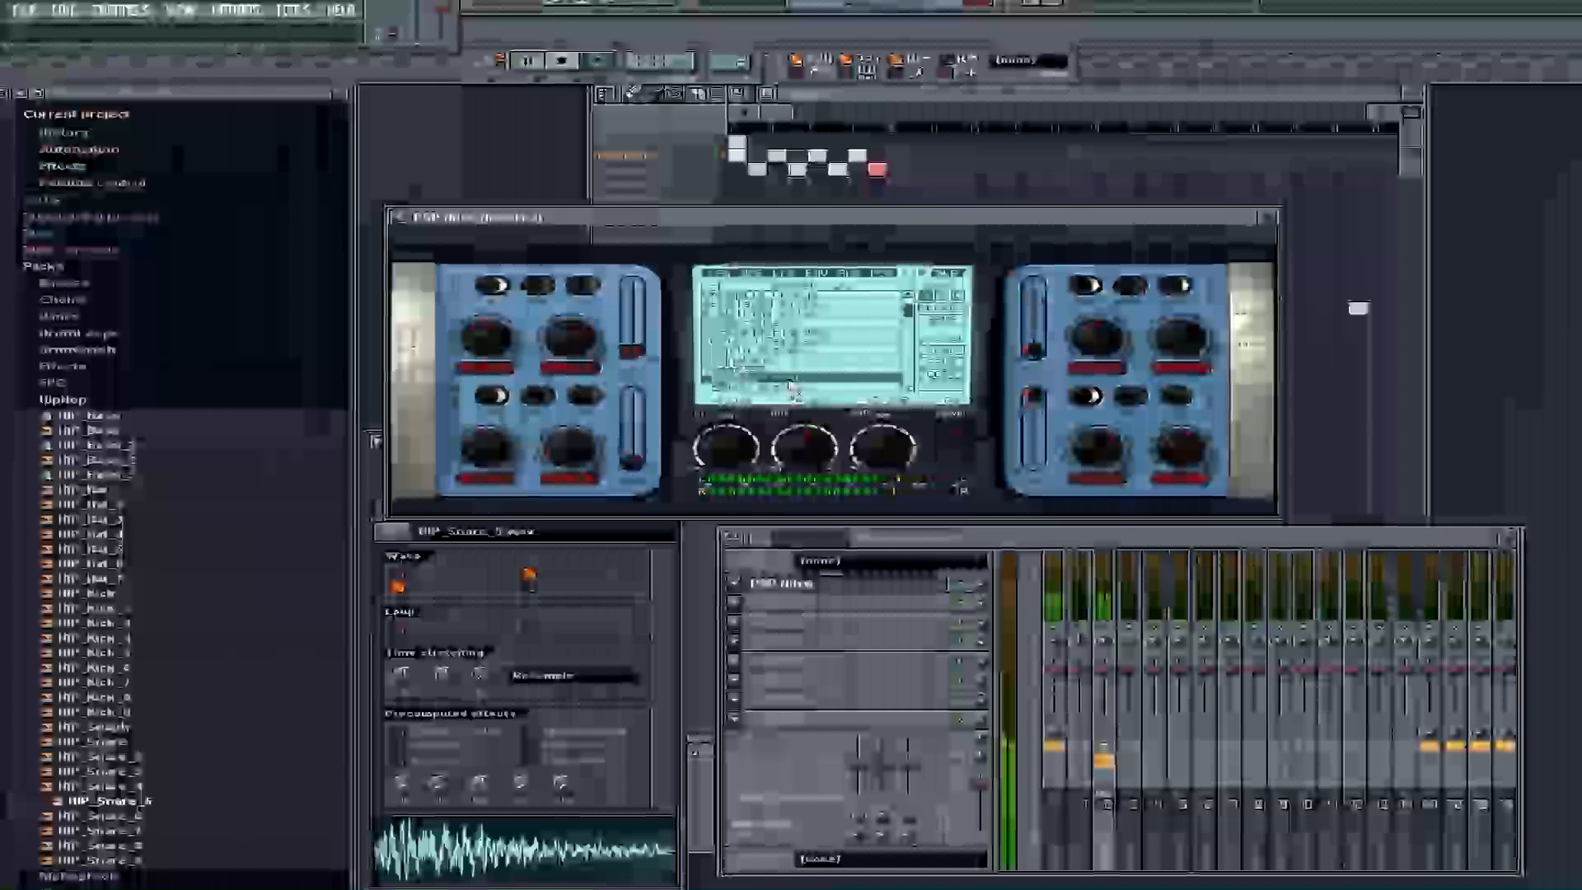
left_click(1271, 219)
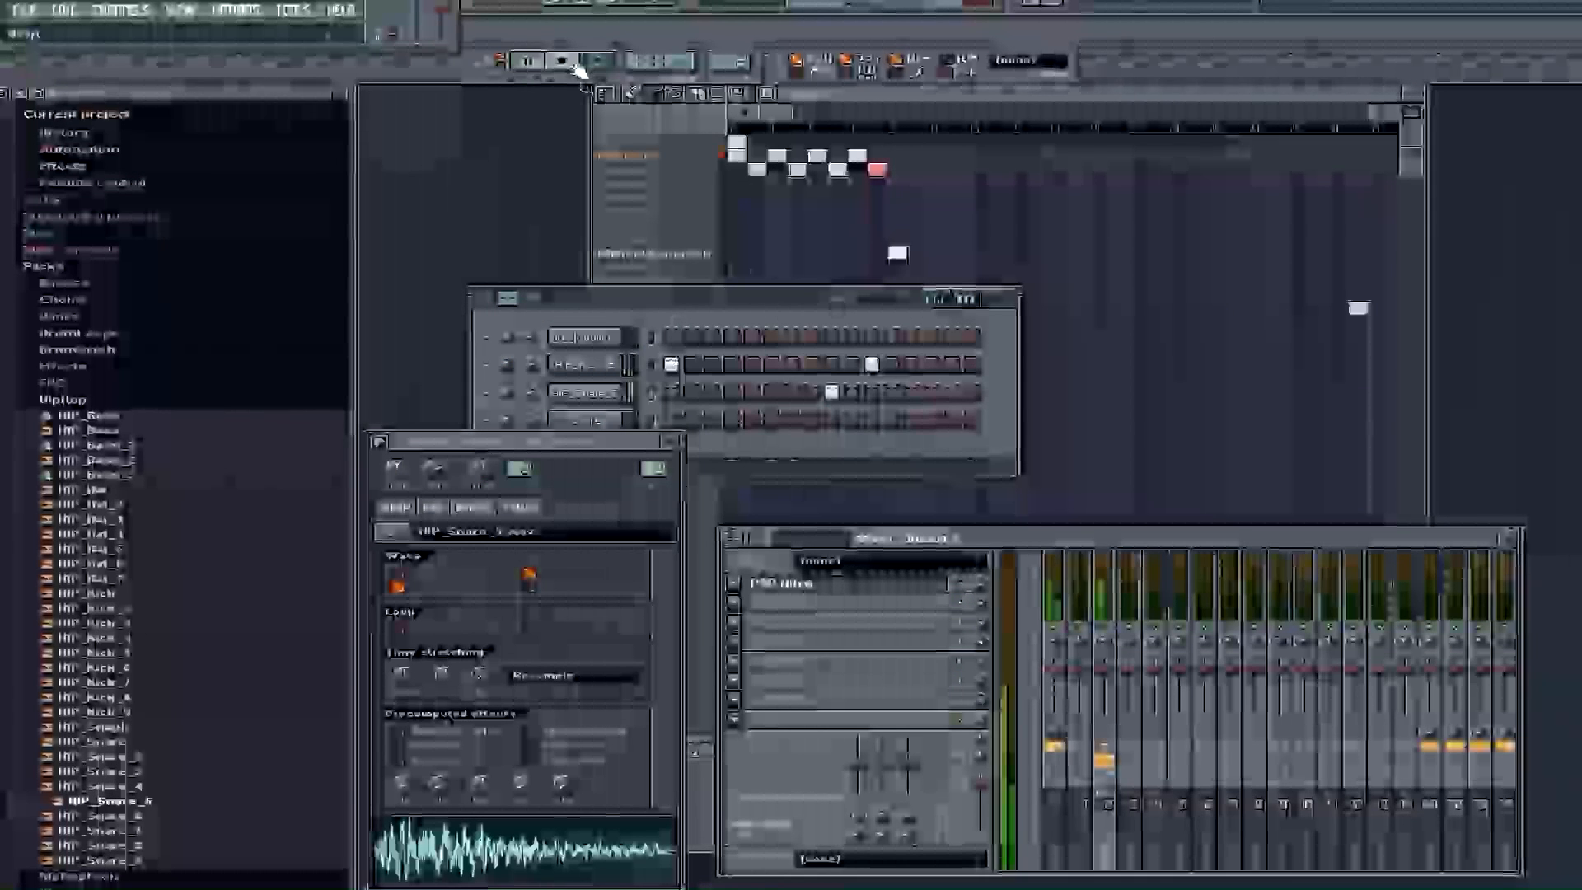
left_click(562, 61)
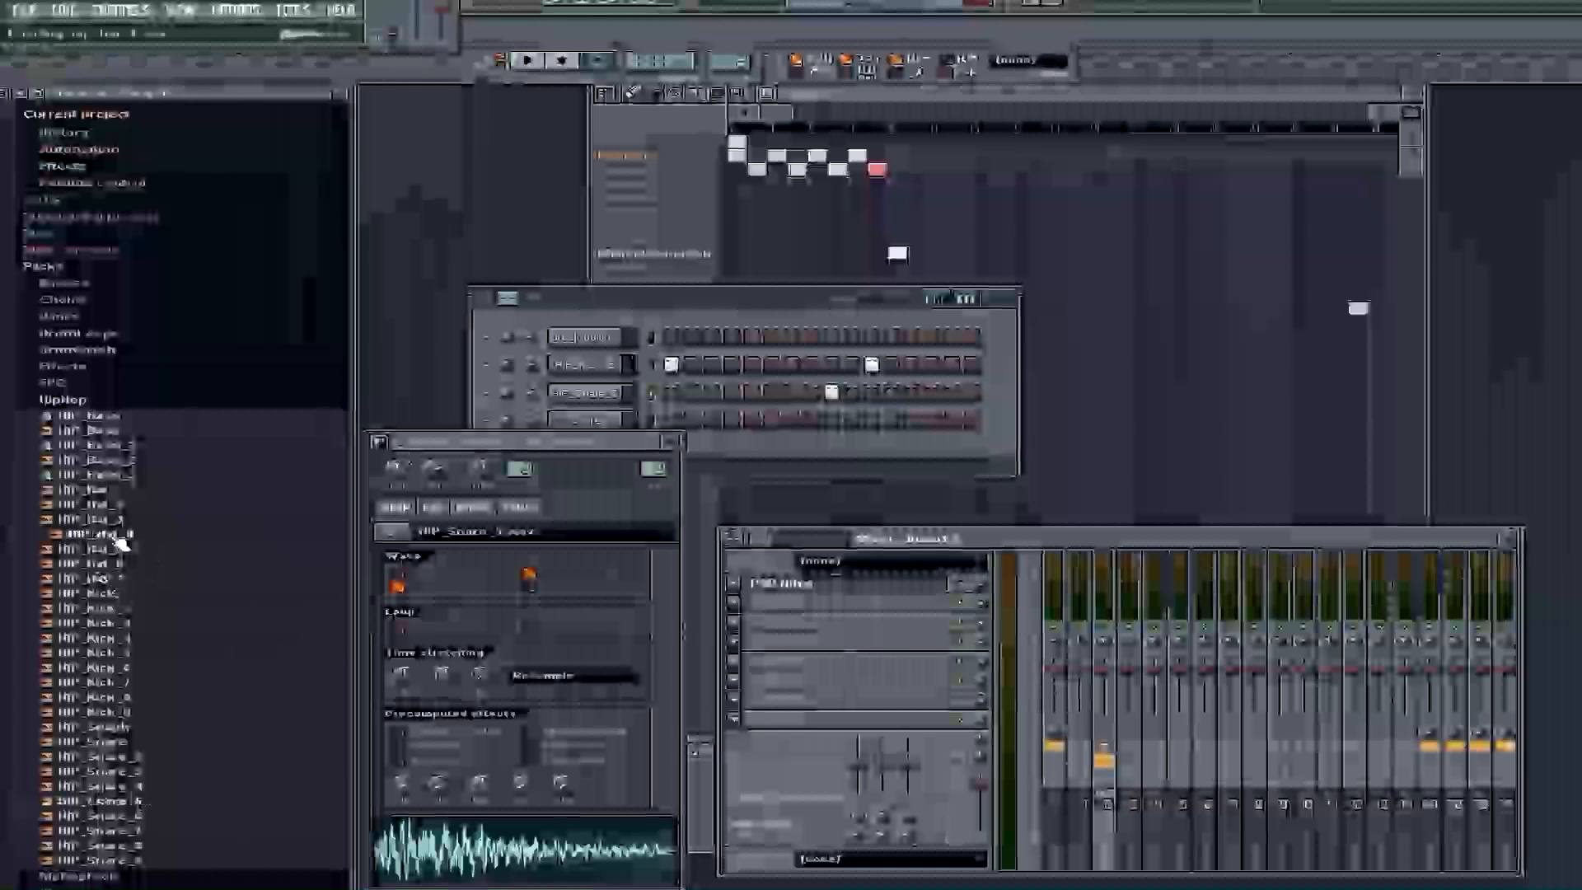
Step: Load HIP_Hat_4 into the Snare channel and fill every second step of Pattern 2 with it
left_click_drag(142, 550, 589, 427)
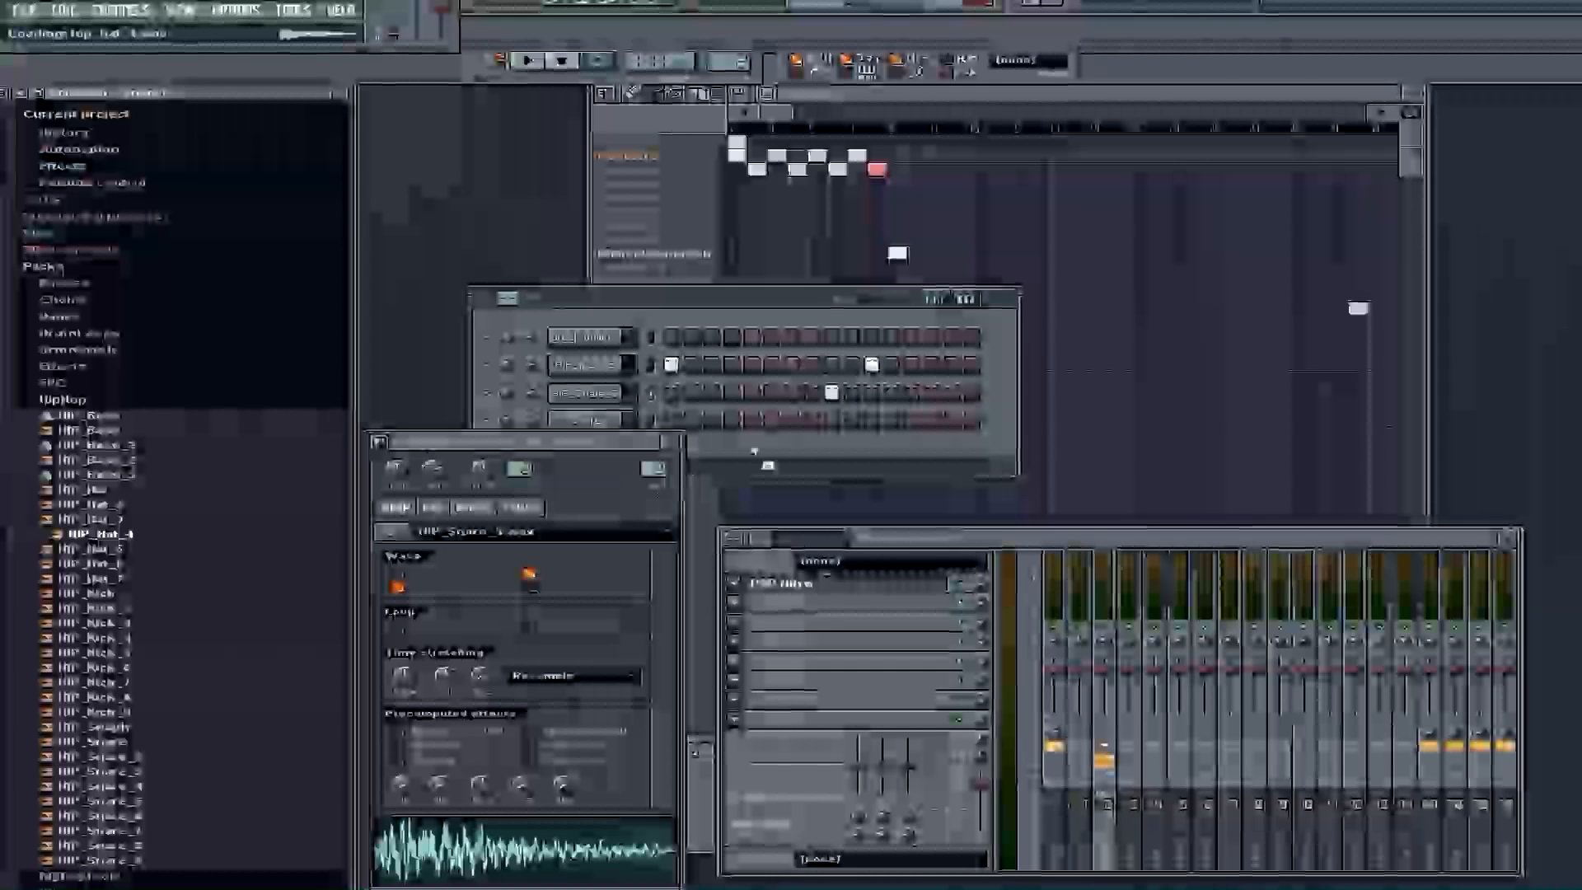
right_click(573, 421)
left_click(565, 401)
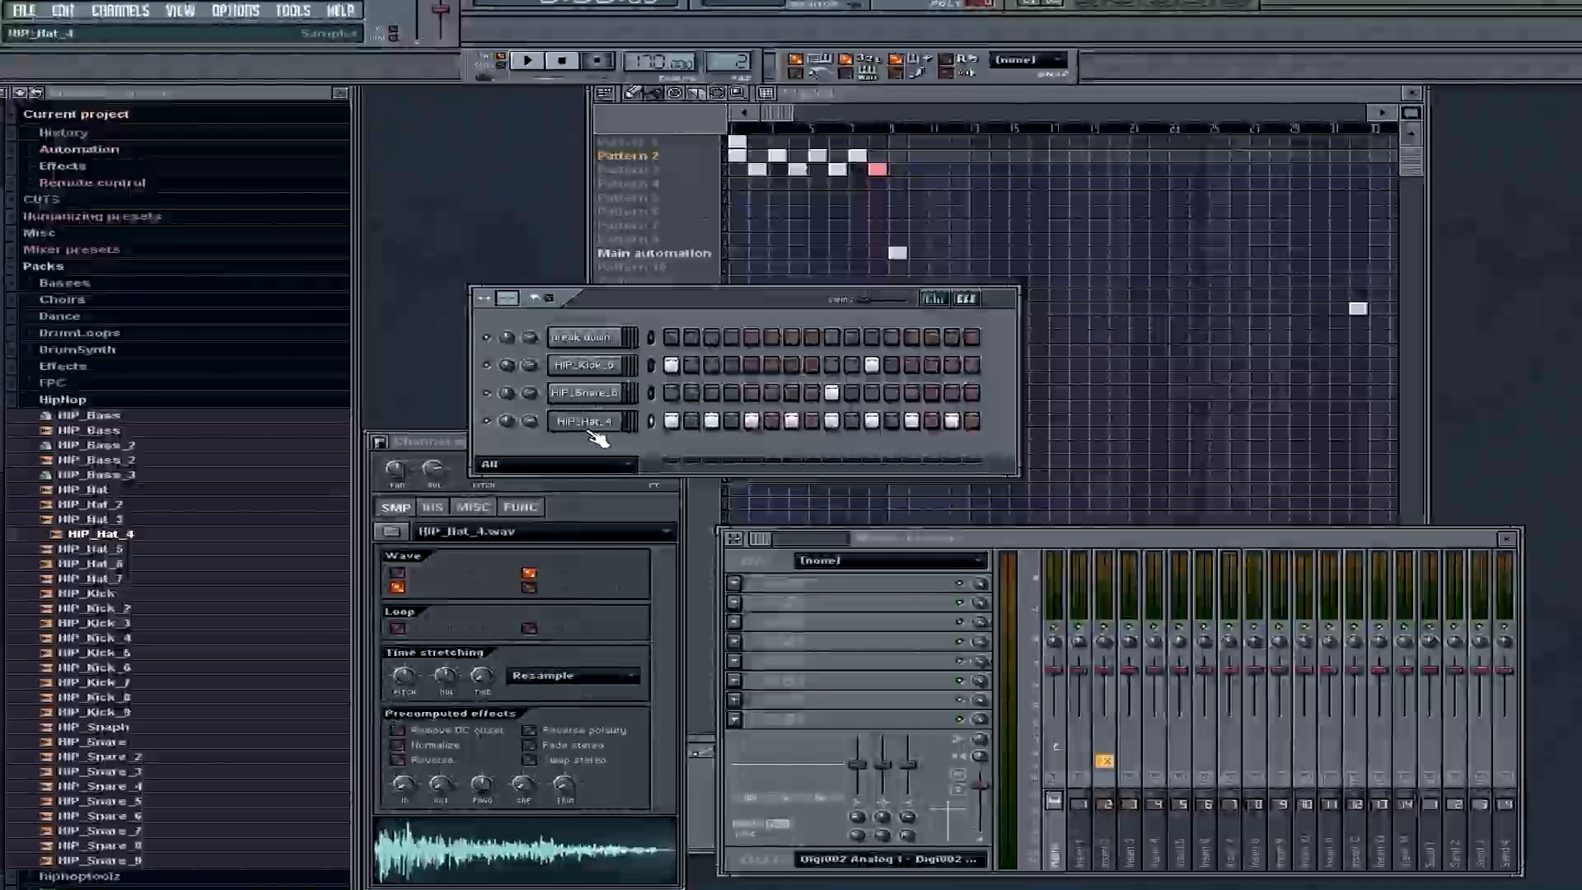
Step: Route the HIP_Hat_4 channel to mixer track 2 and play back Pattern 2
left_click(583, 421)
scroll(659, 468, "up", 1)
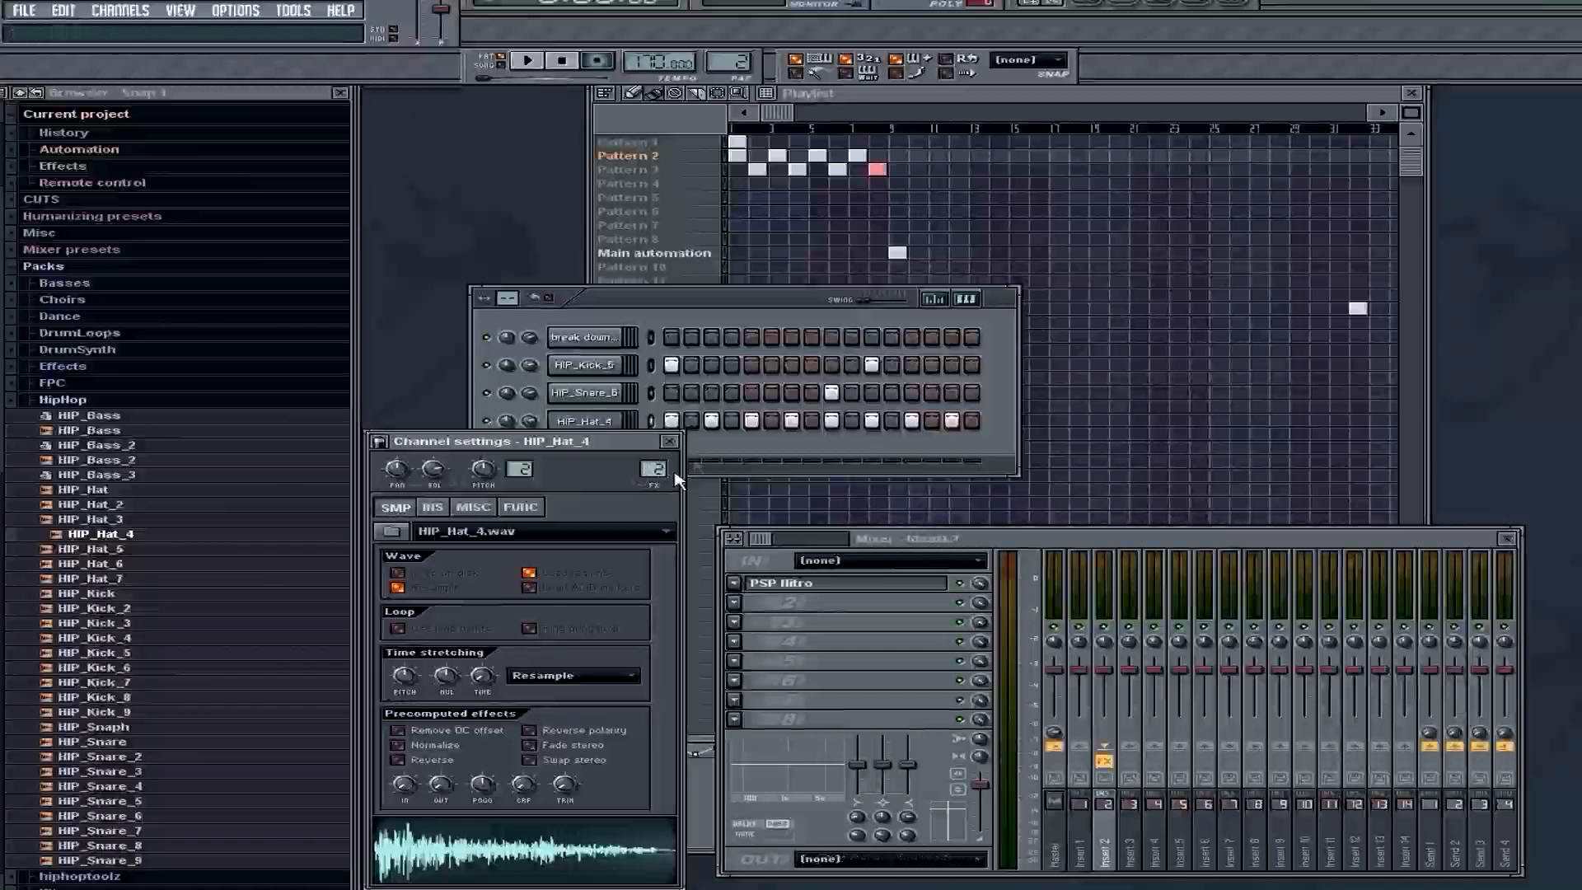
left_click(527, 60)
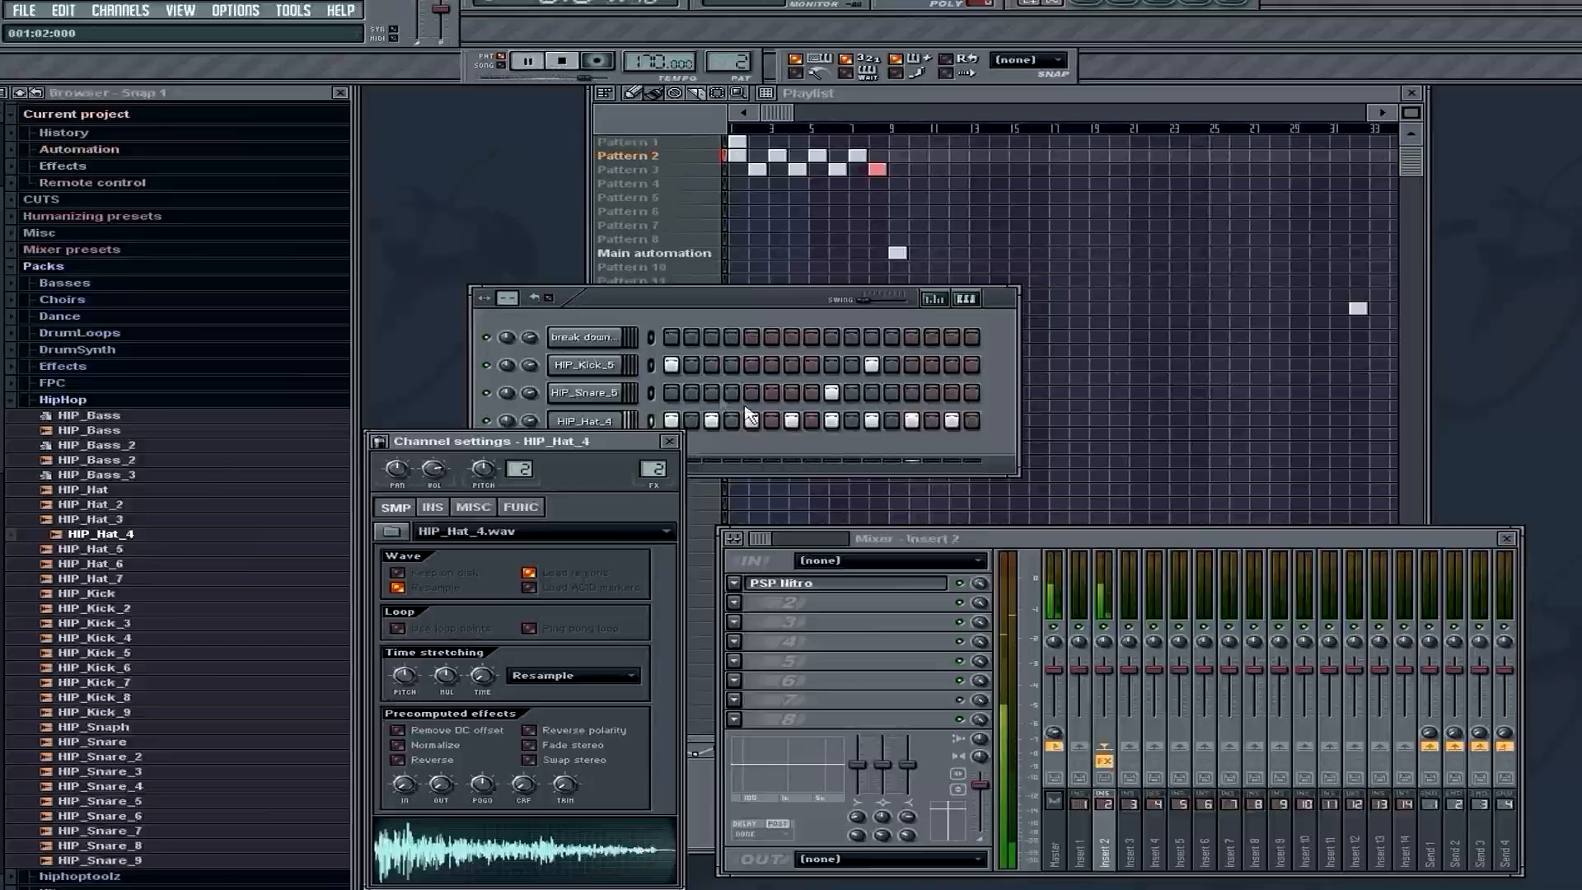
left_click(715, 426)
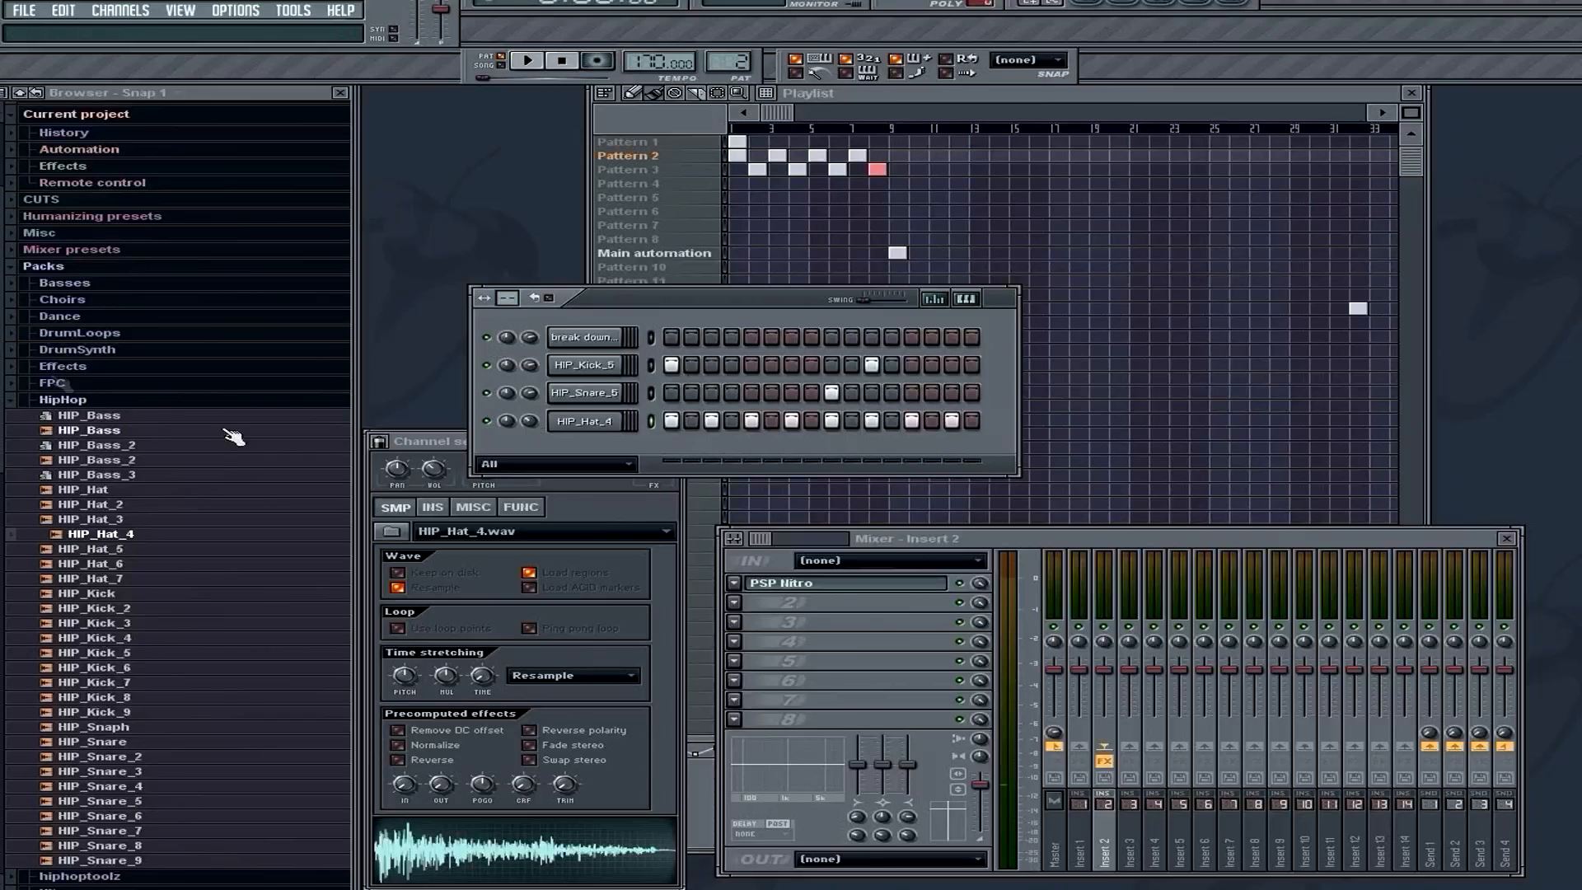
Step: Add the 808 huge sample from the Projects folder as a new channel in the step sequencer
left_click(50, 268)
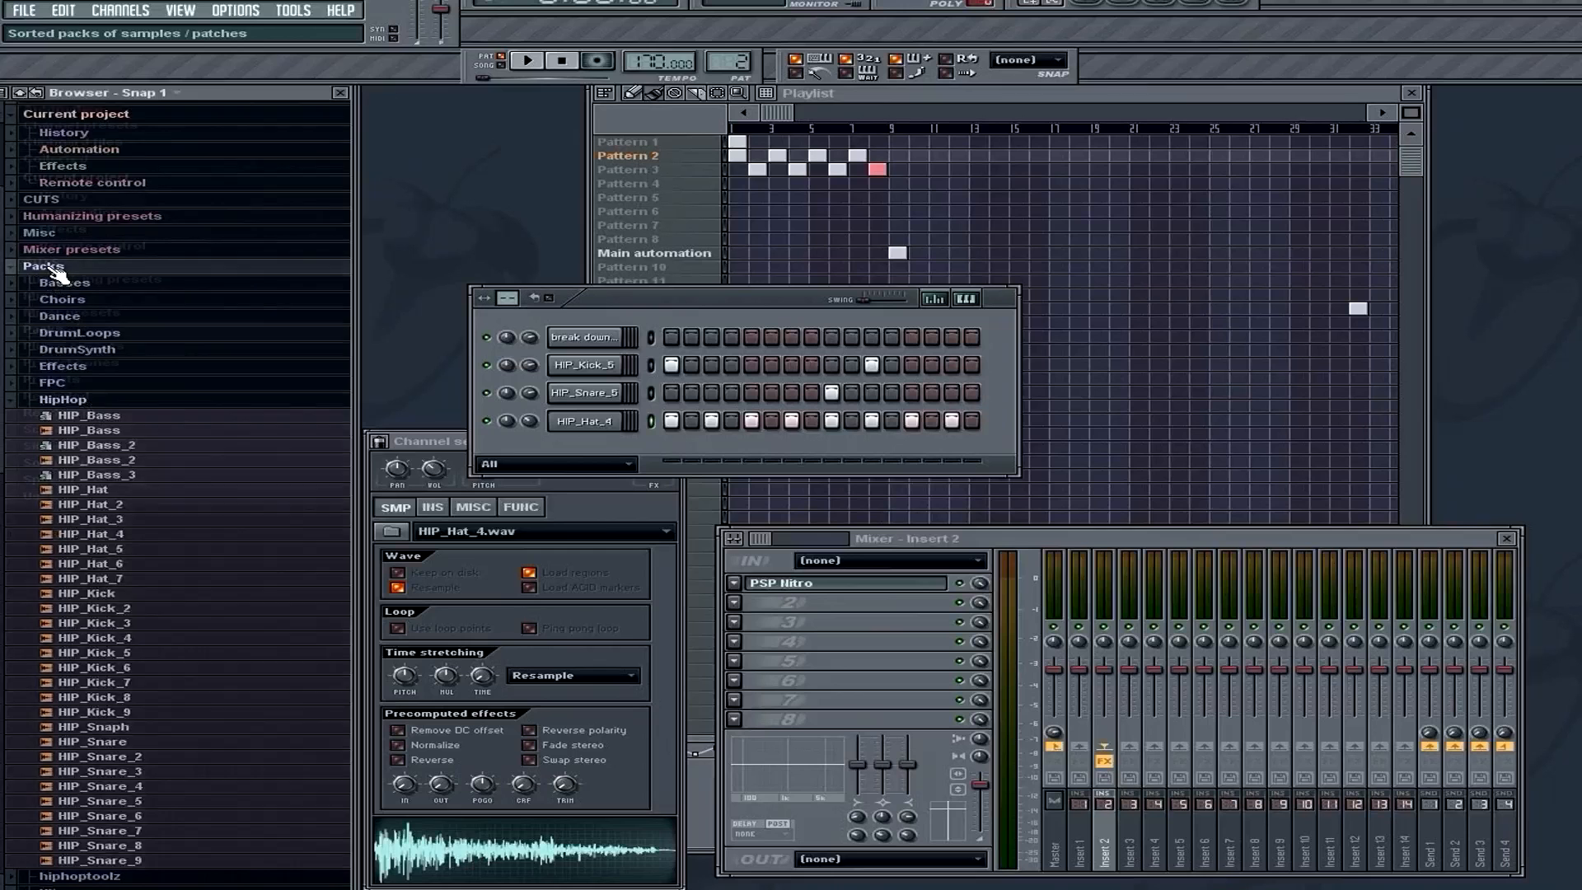
left_click(89, 380)
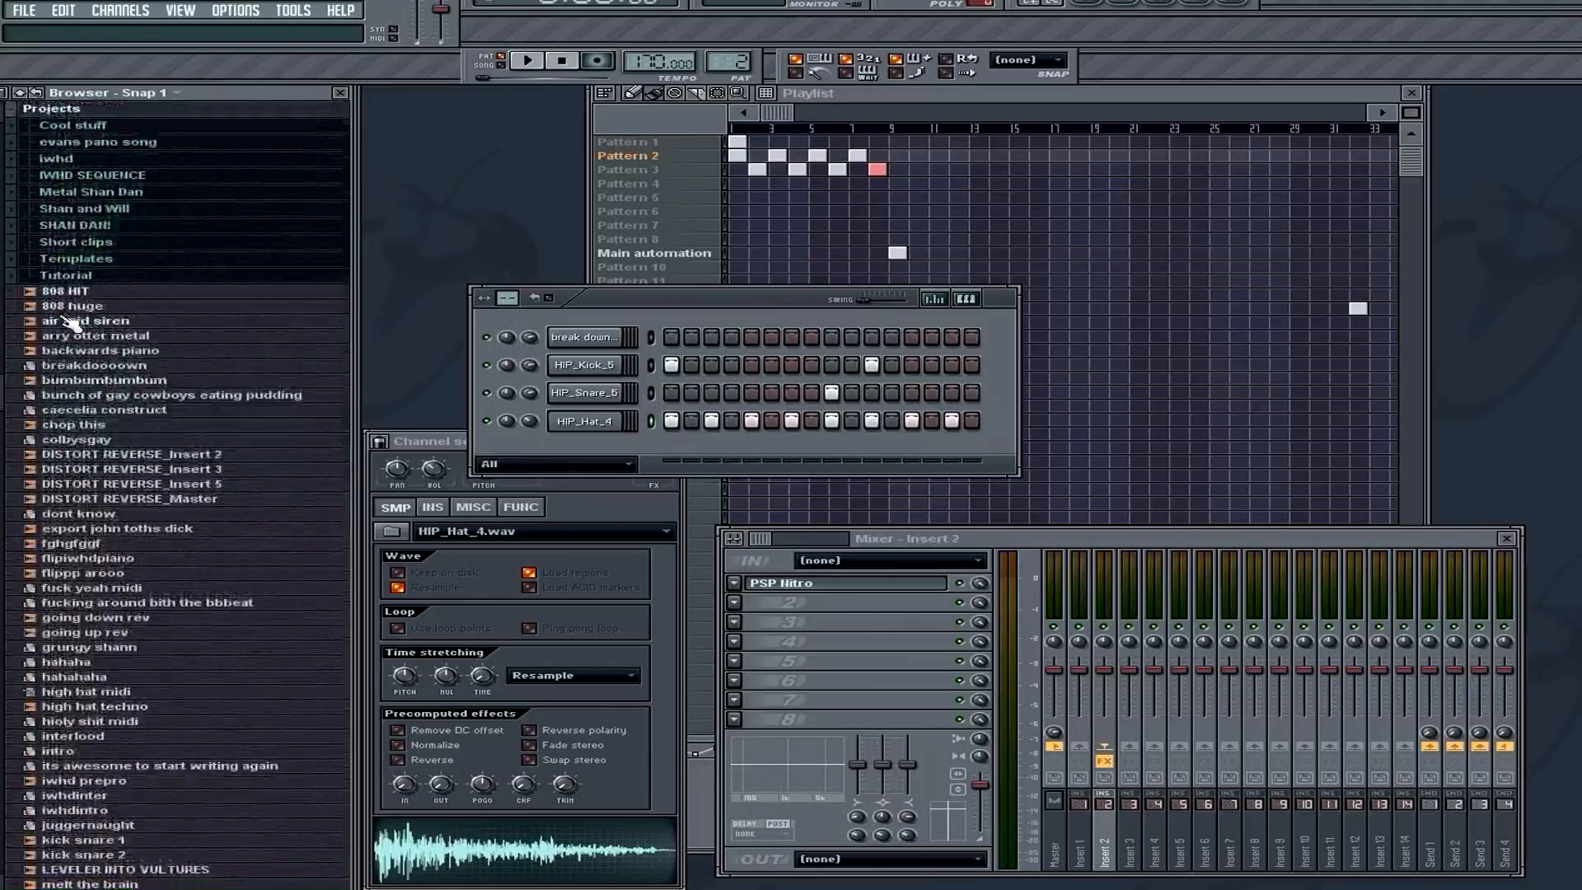
left_click(81, 308)
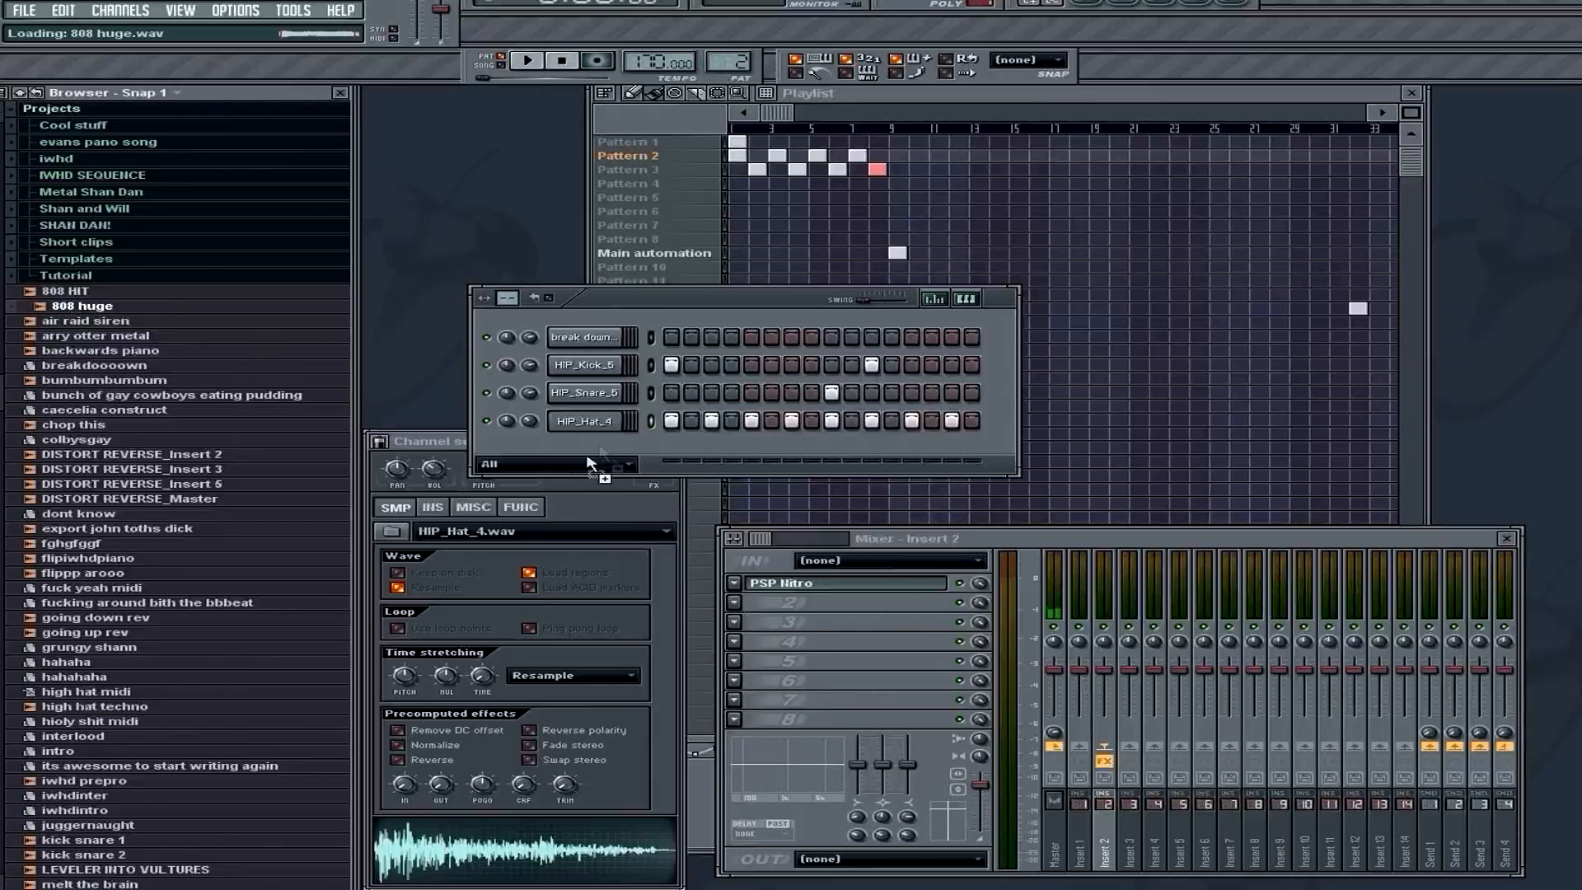
left_click_drag(590, 463, 592, 466)
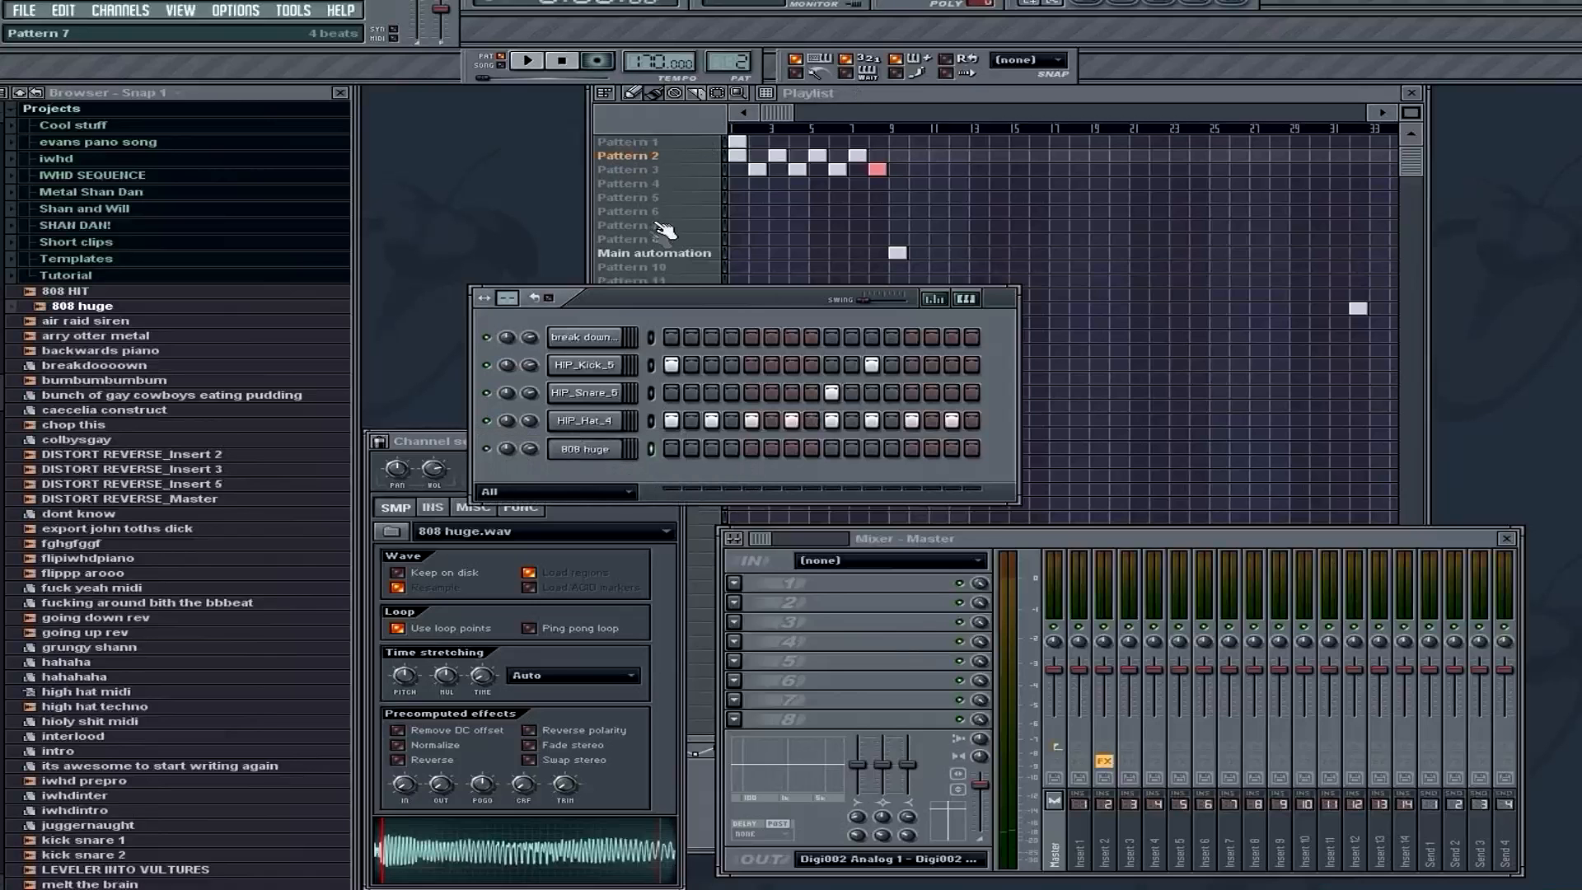
Step: Fill the first step of the 808 huge channel in Pattern 4 and place Pattern 4 at bar 1 of the playlist
scroll(729, 60, "up", 2)
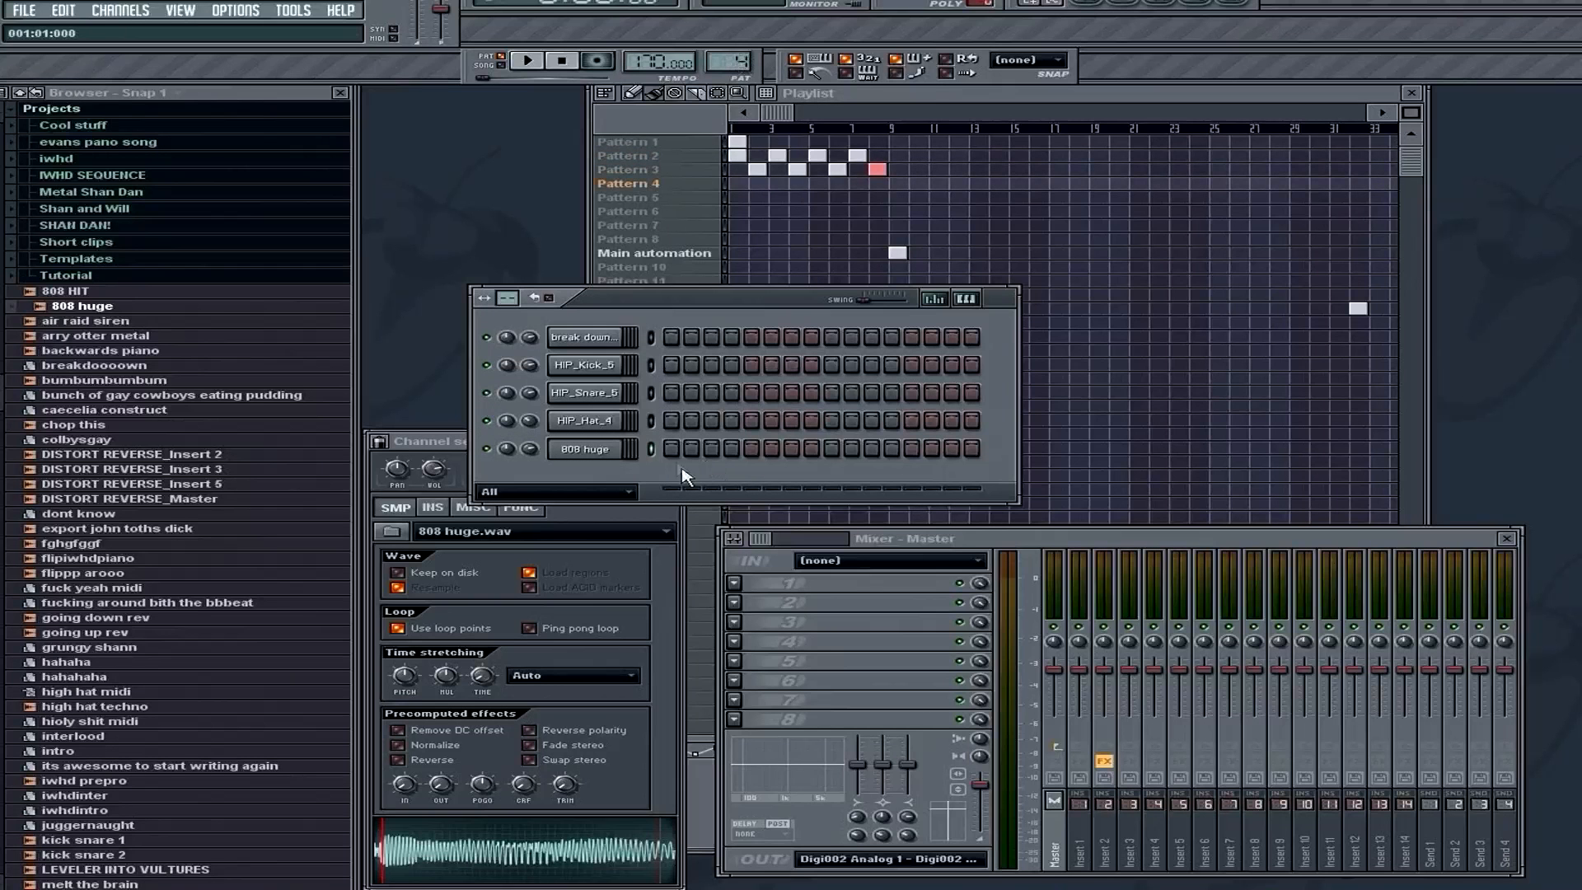
left_click(737, 185)
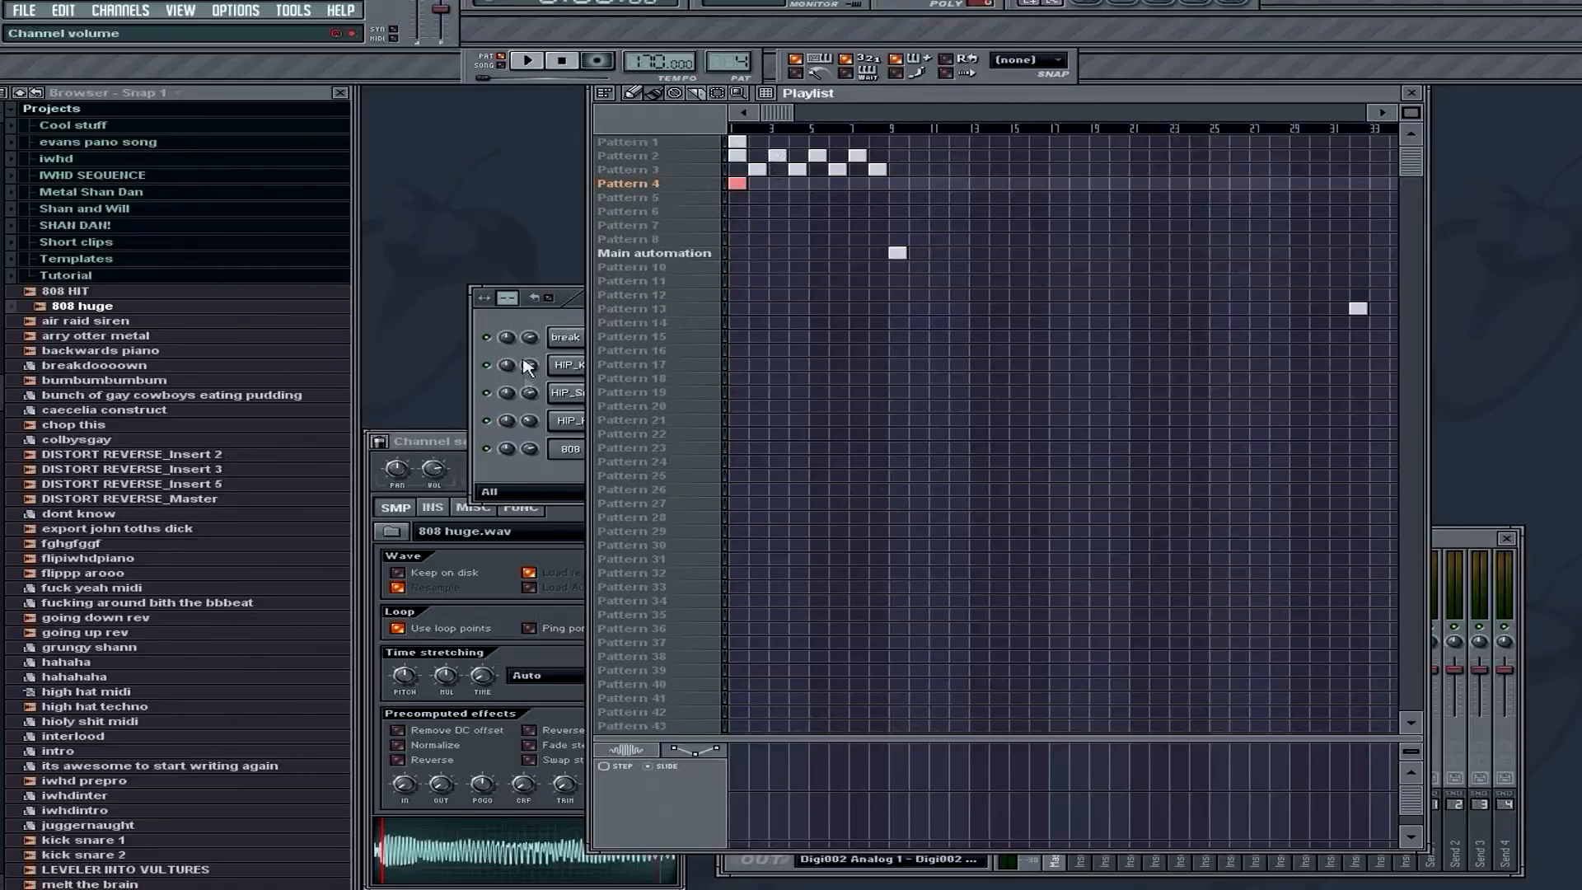
left_click(531, 435)
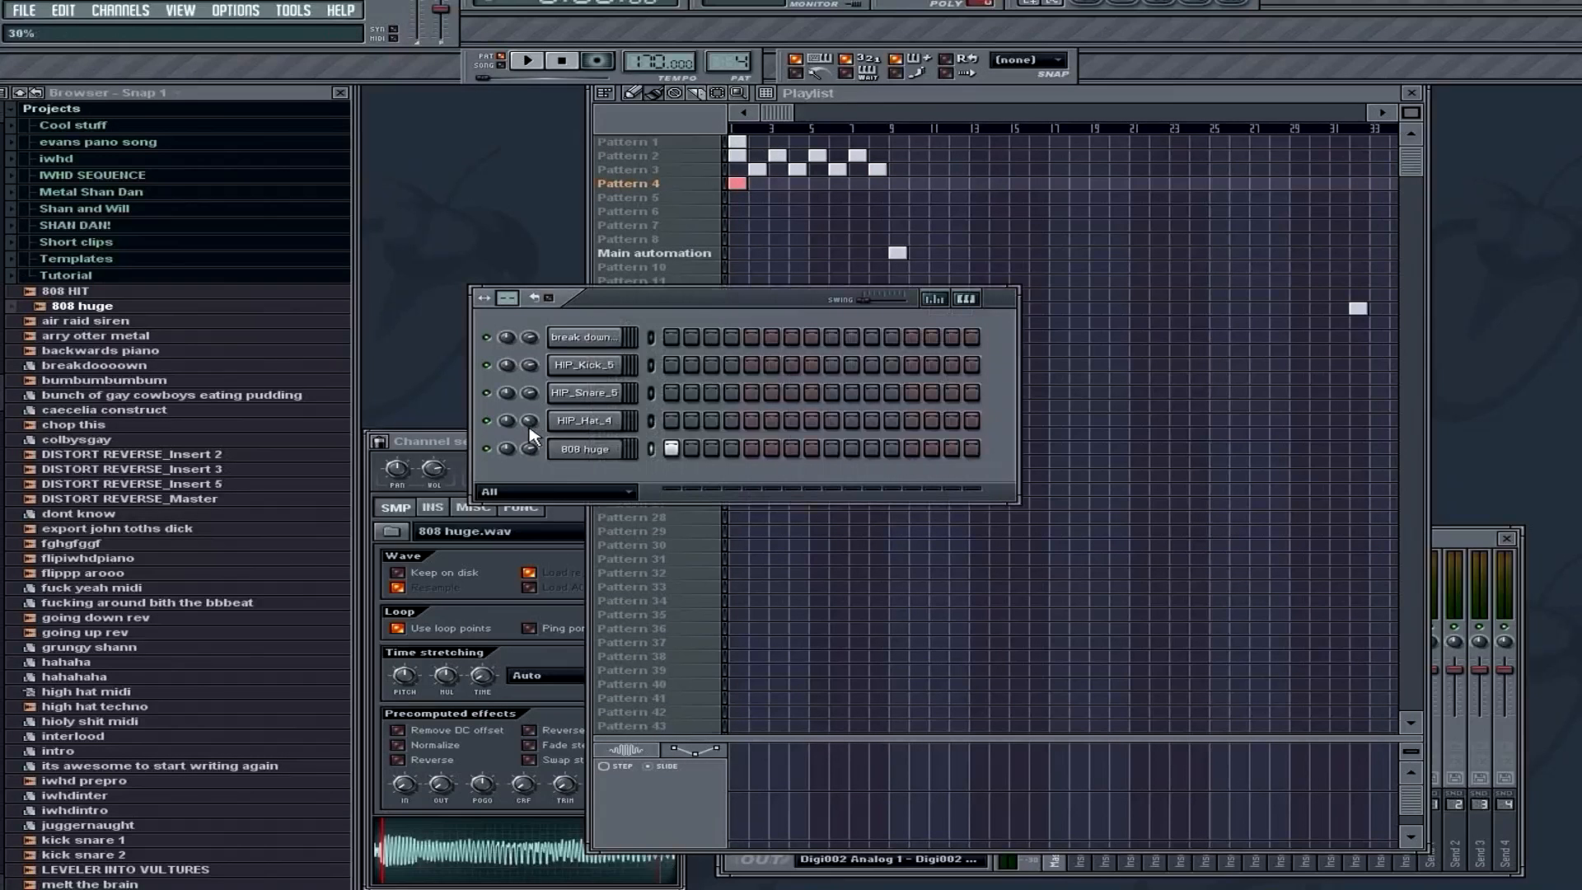
Step: Try an extra Pattern 4 clip at bar 4 while the song plays, and remove it
left_click(781, 103)
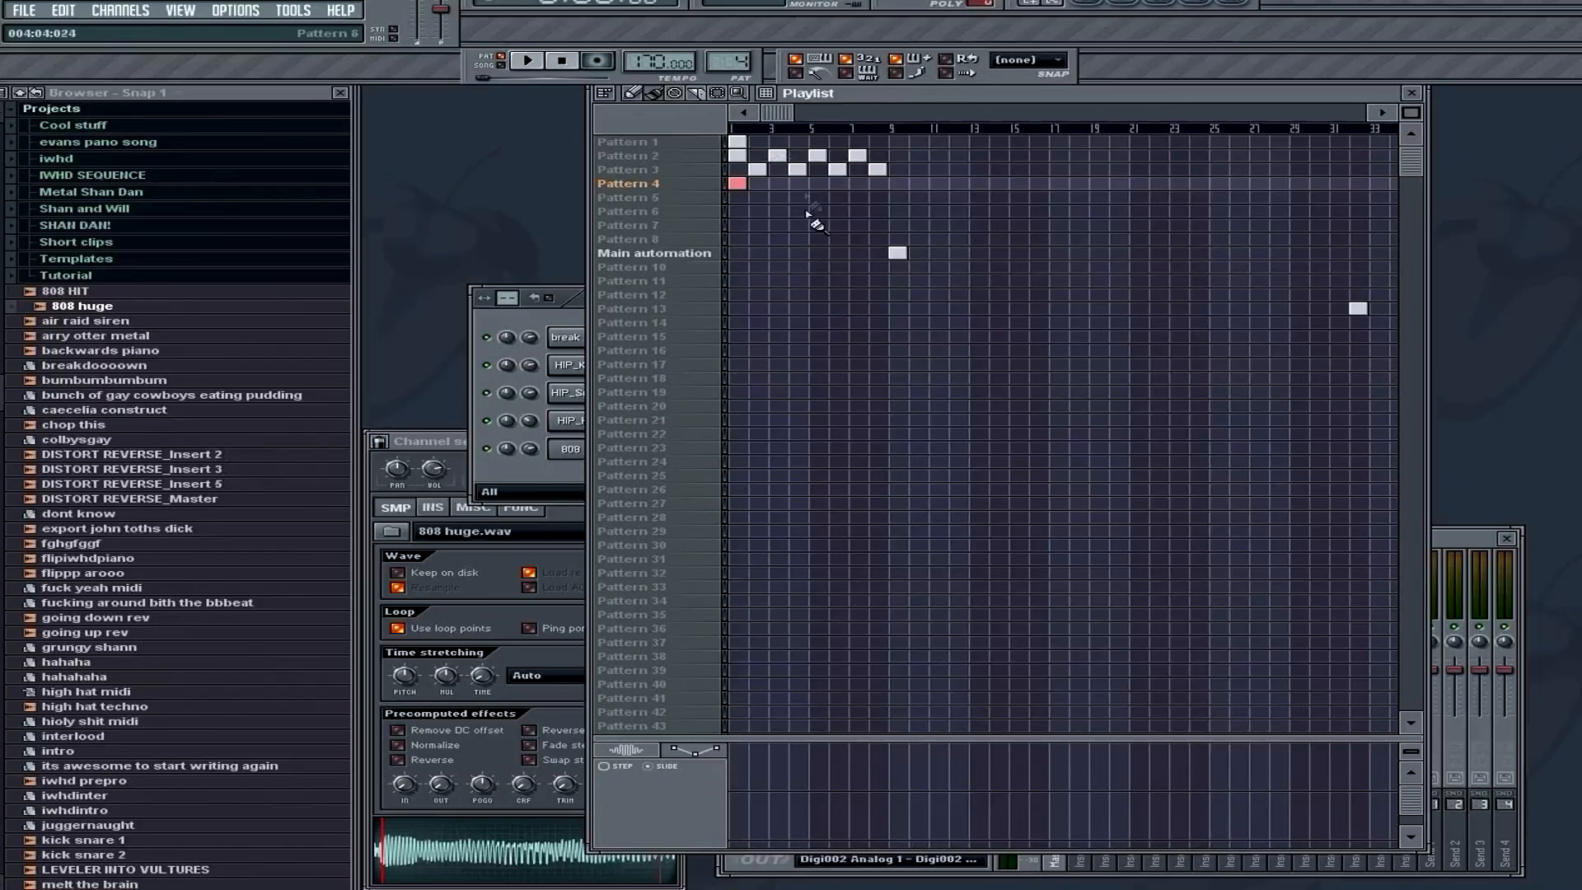
left_click(498, 66)
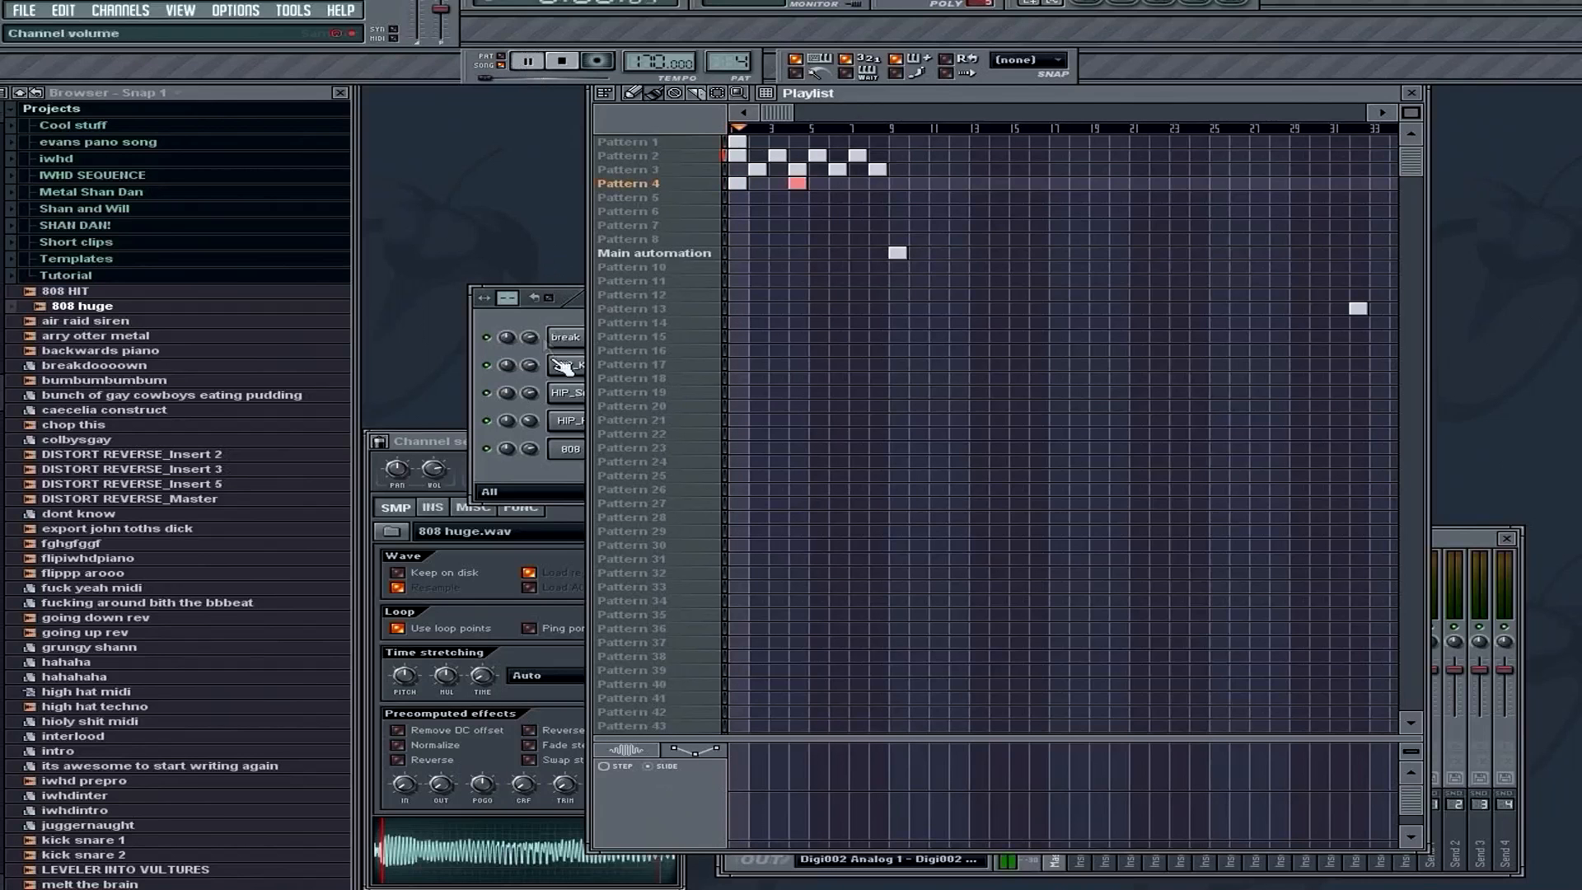
left_click_drag(531, 339, 554, 399)
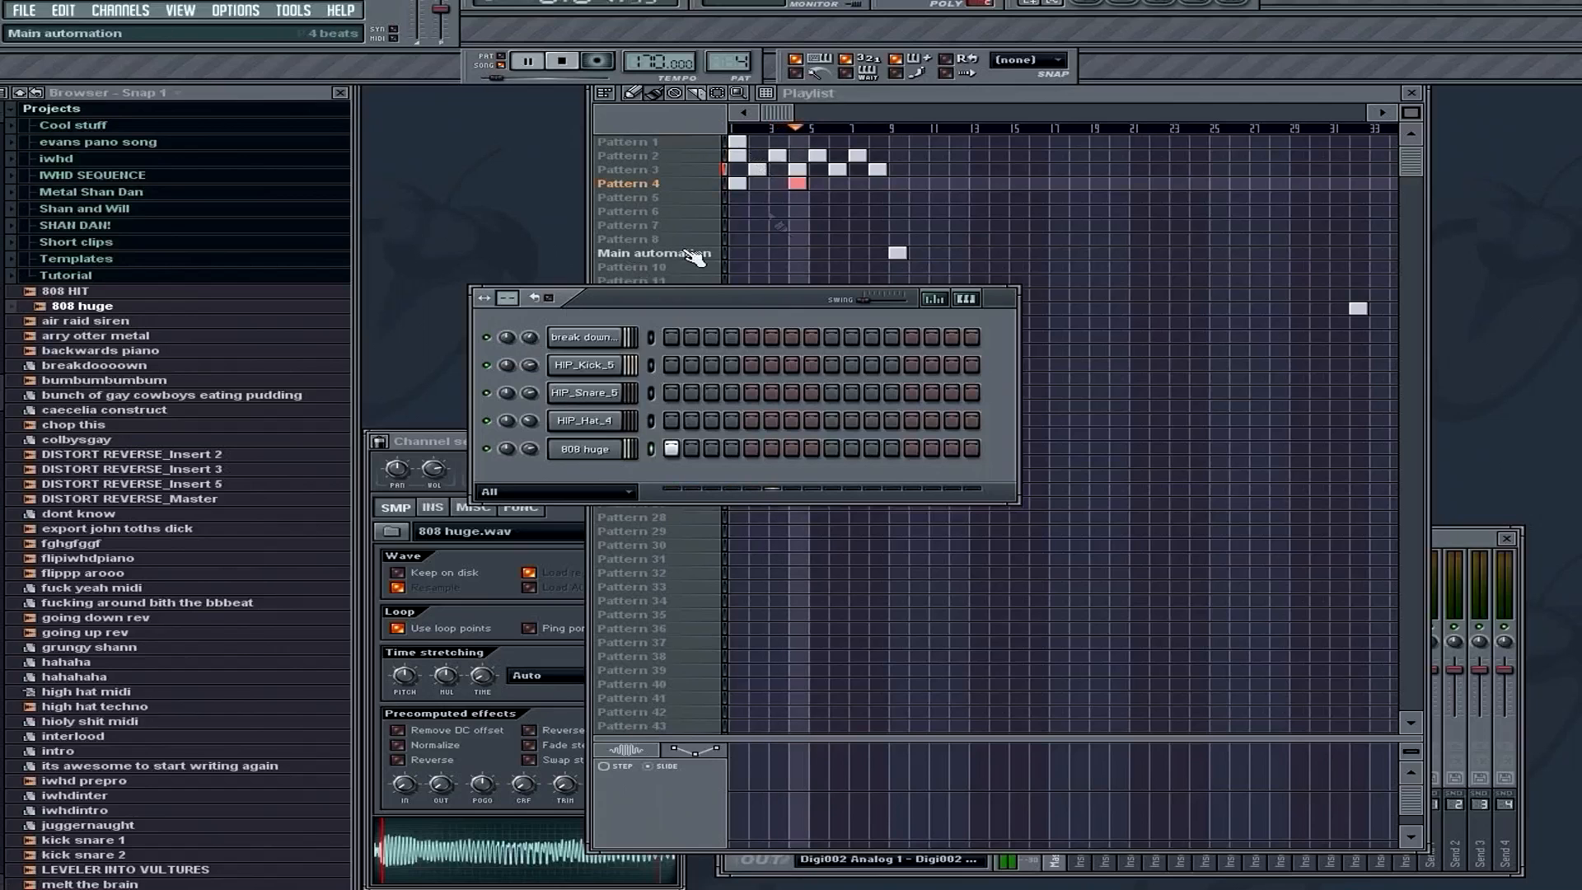
right_click(797, 184)
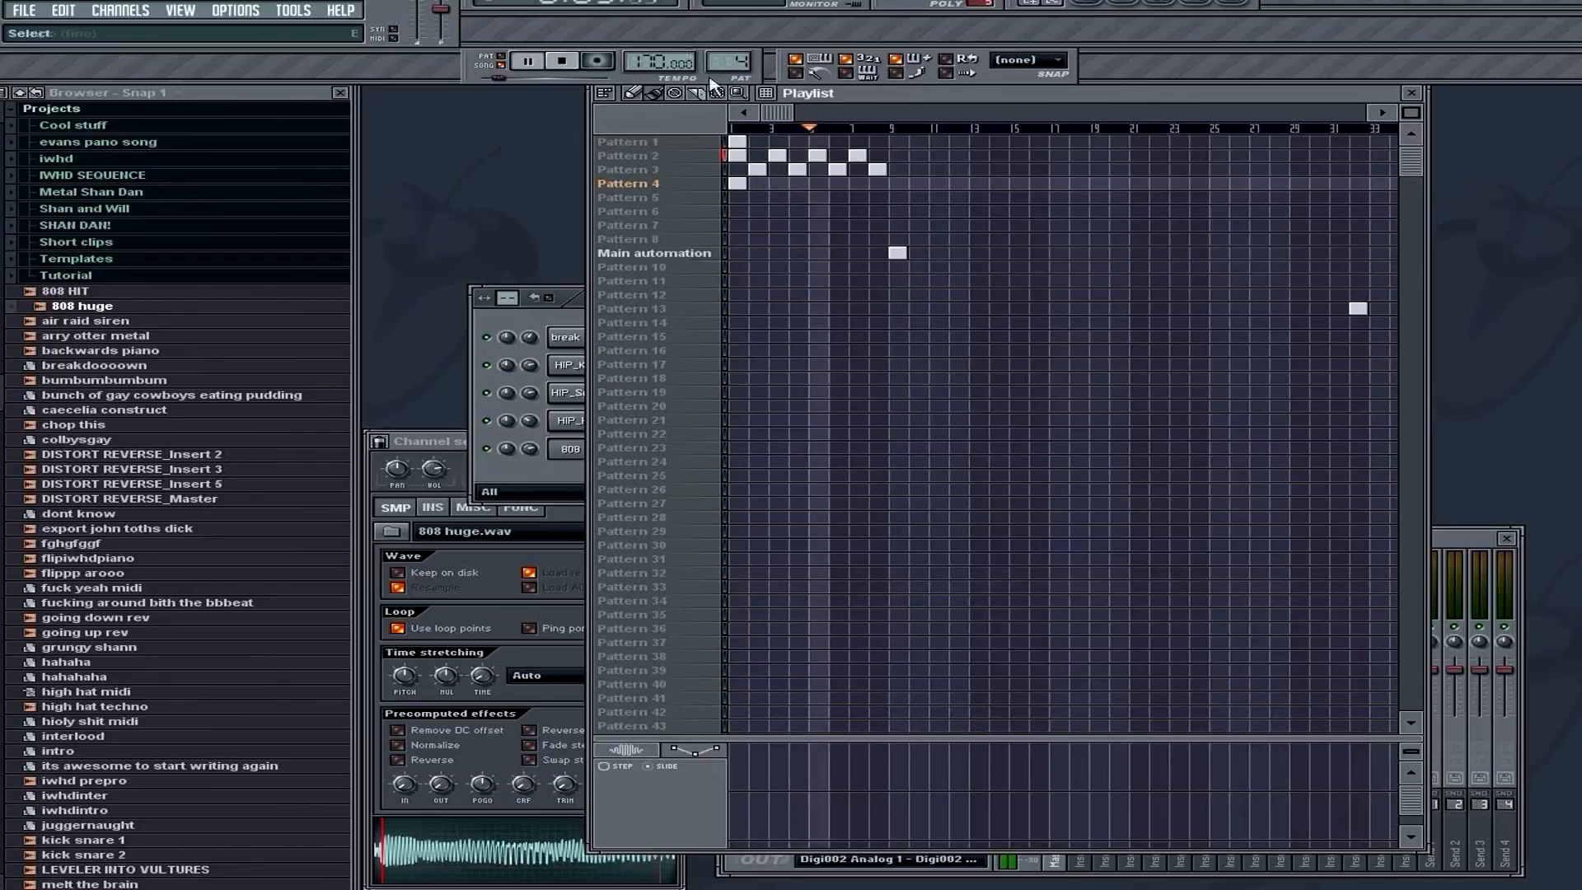
left_click(561, 66)
Step: Write the 808 huge part of Pattern 4 in the piano roll and add a Pattern 4 clip at bar 9 of the playlist
left_click(563, 320)
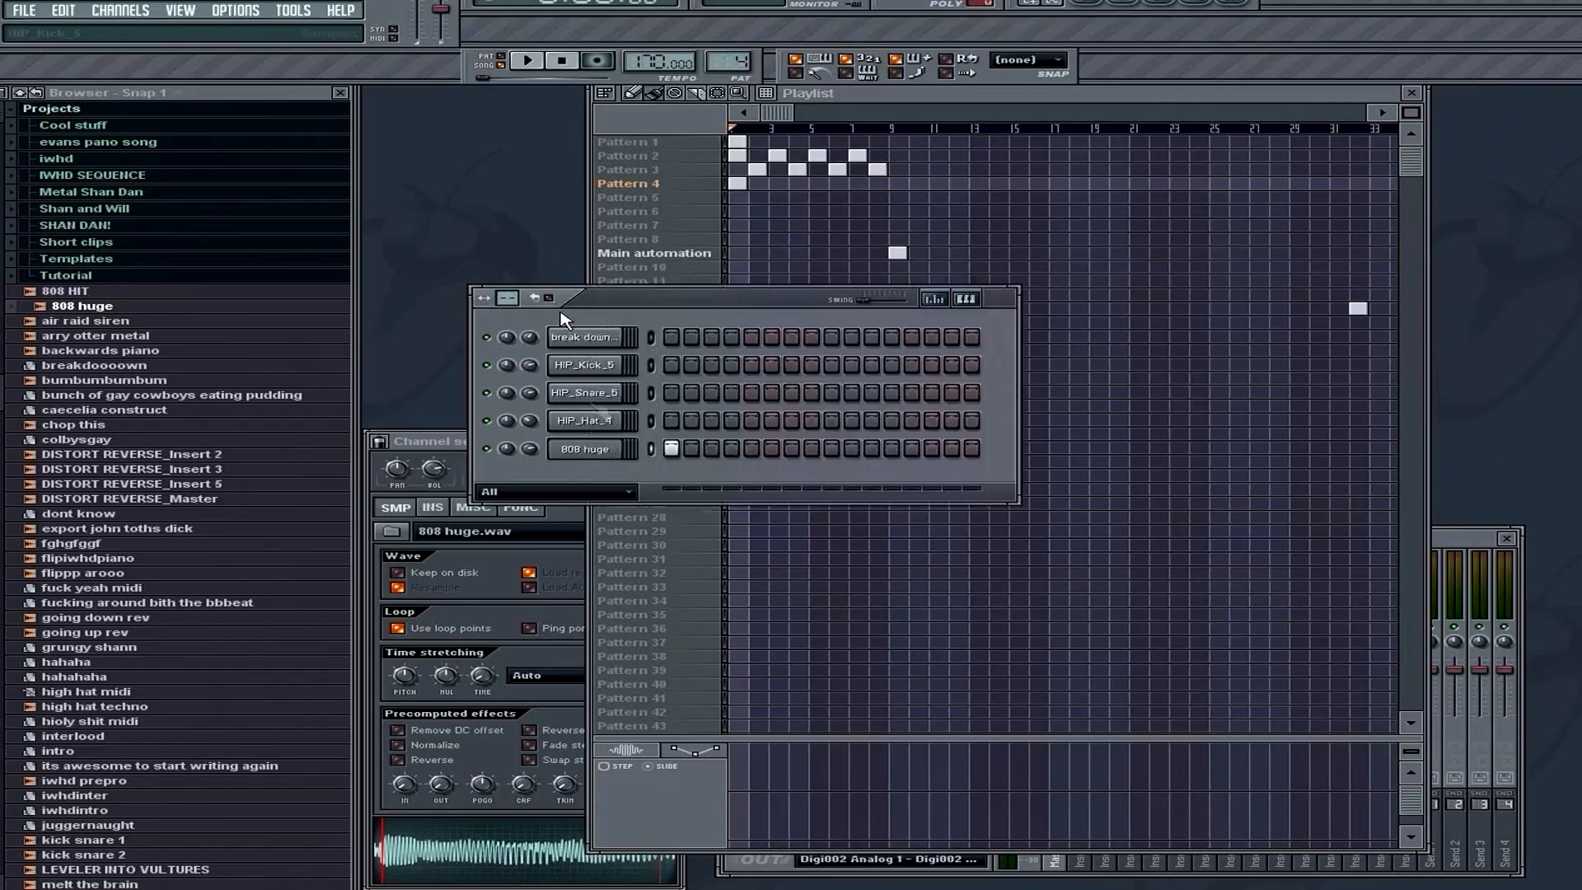
key("F7")
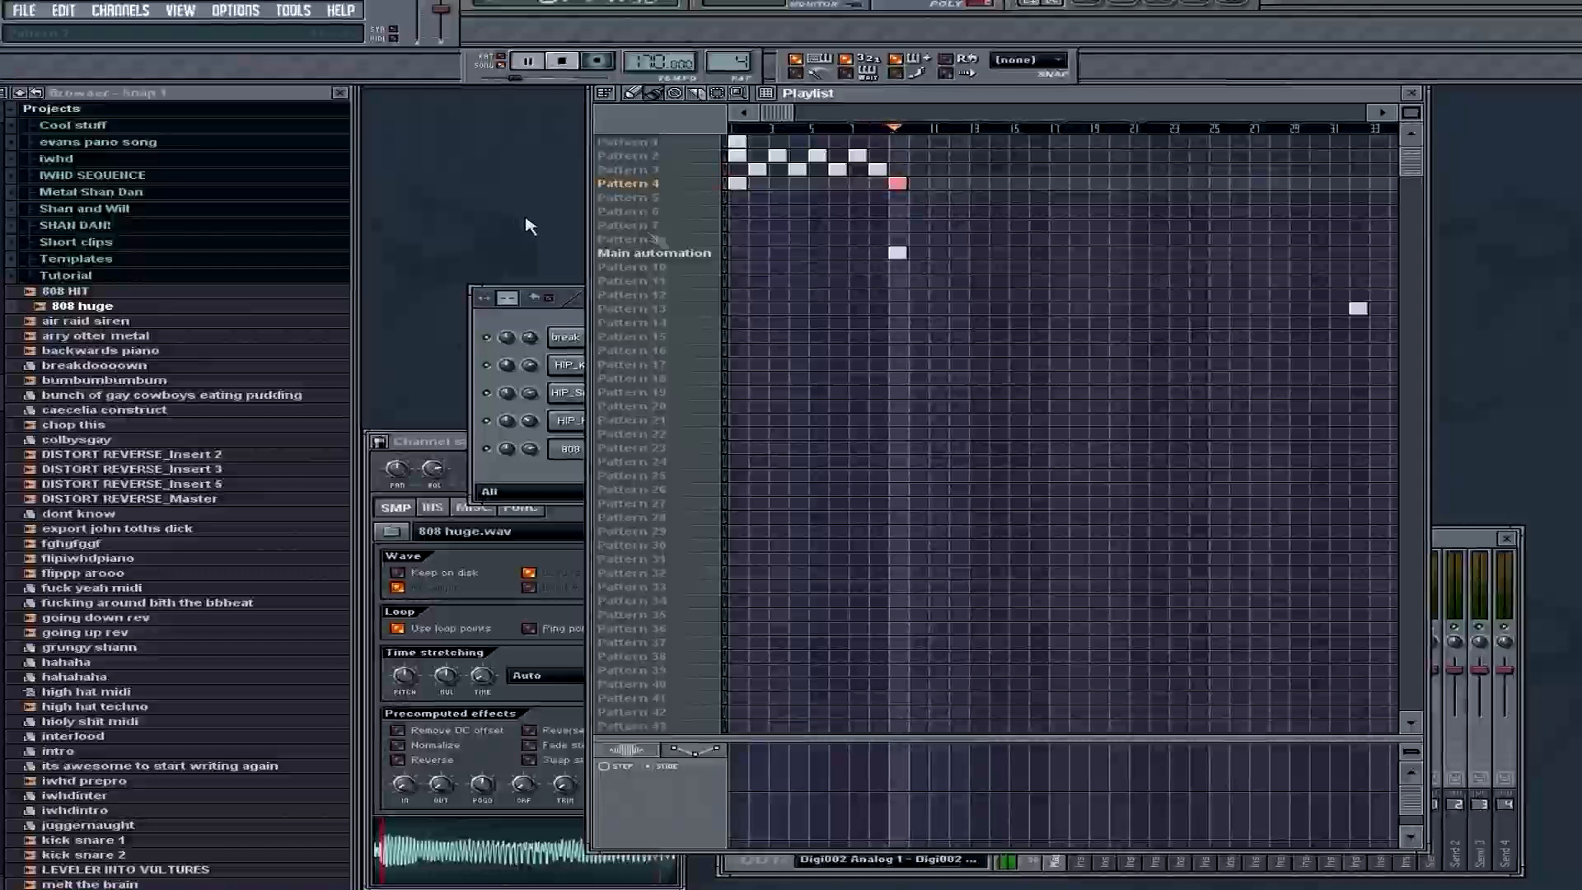
left_click(579, 332)
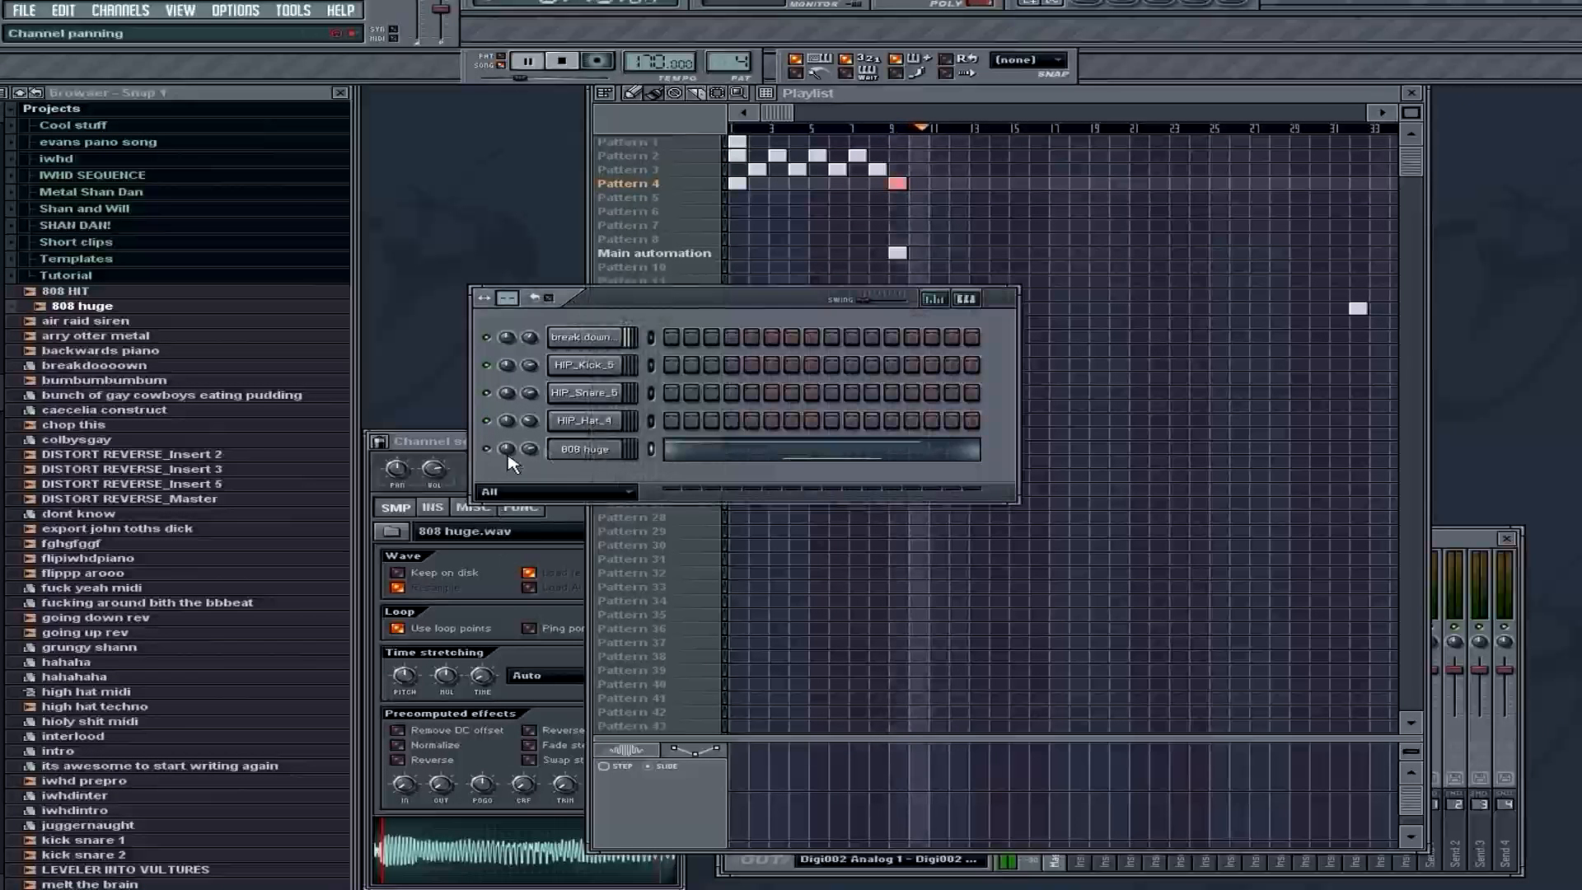
left_click(562, 62)
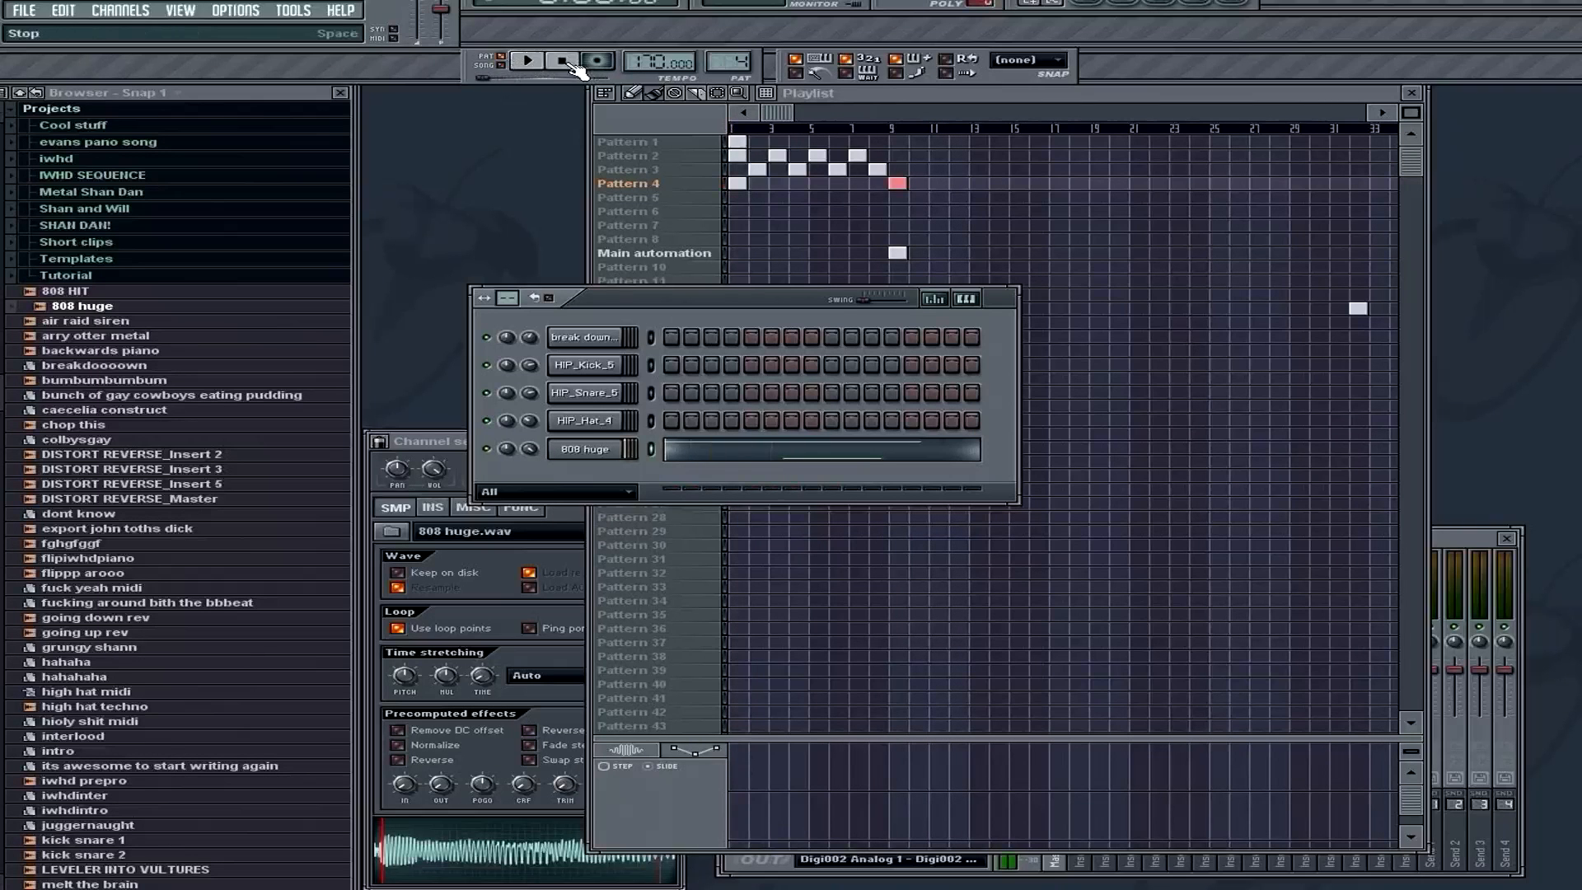
Step: Route the 808 huge channel to mixer track 4 and add Waves RBass there with the Big Bottoms preset
left_click(589, 449)
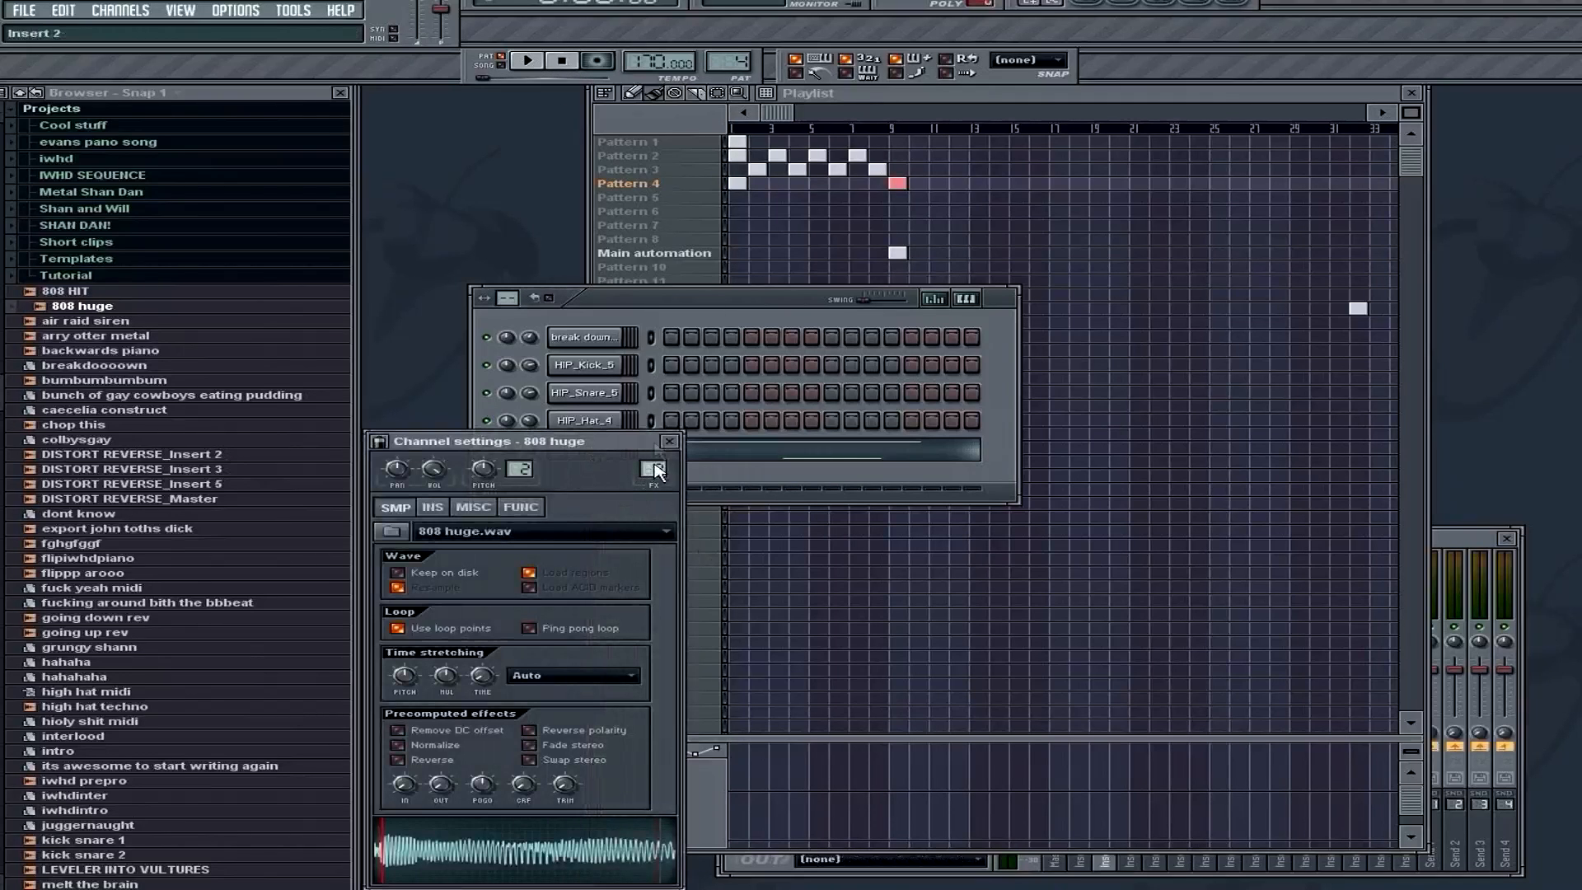
left_click(1458, 539)
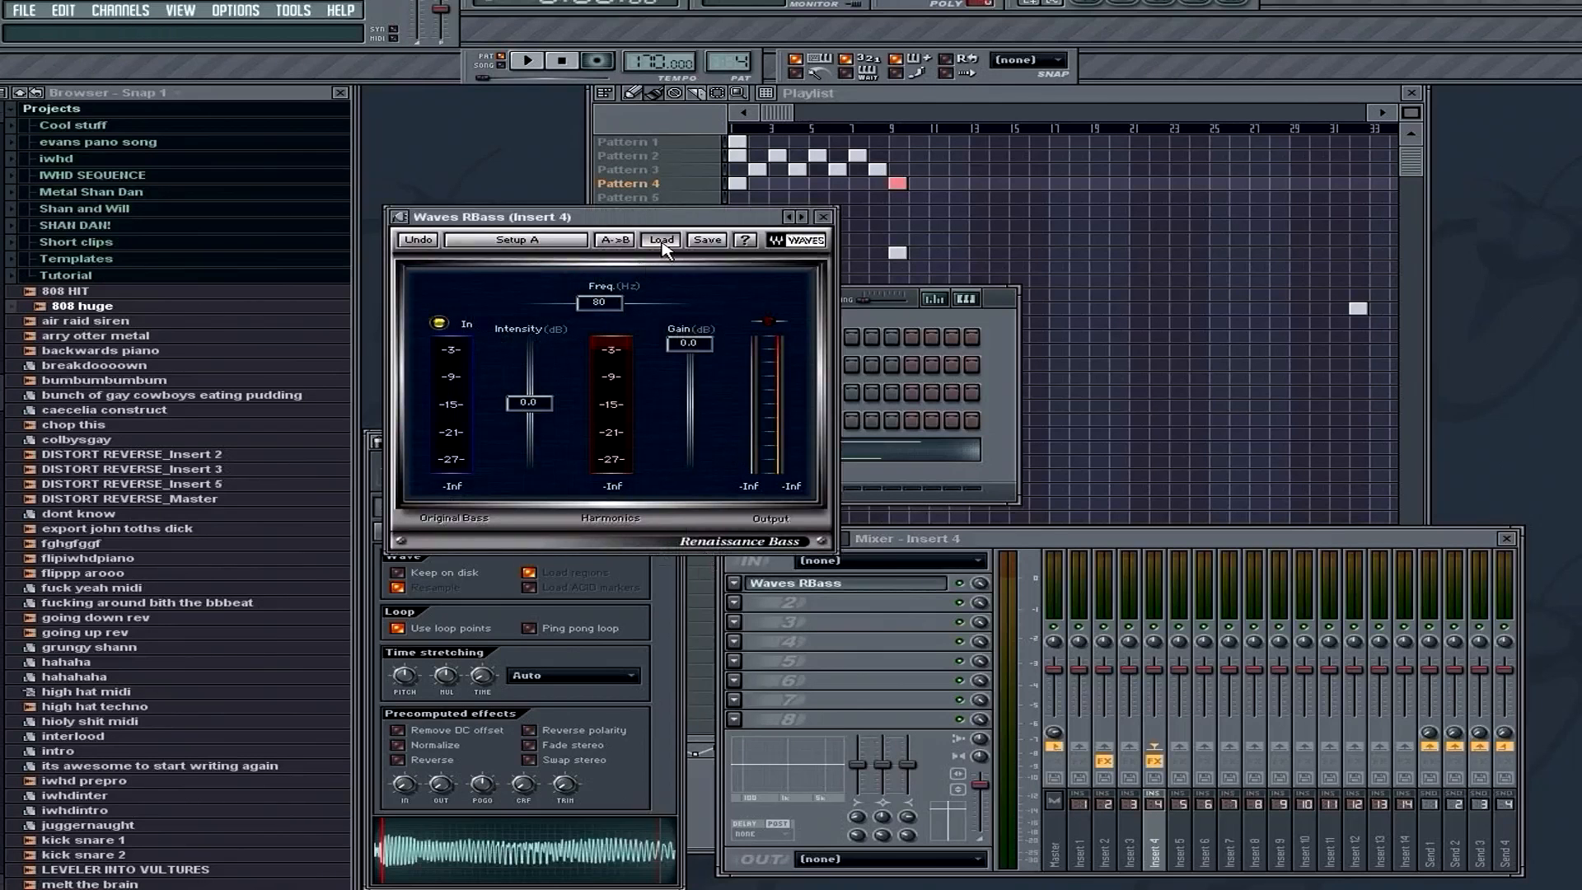
left_click(663, 242)
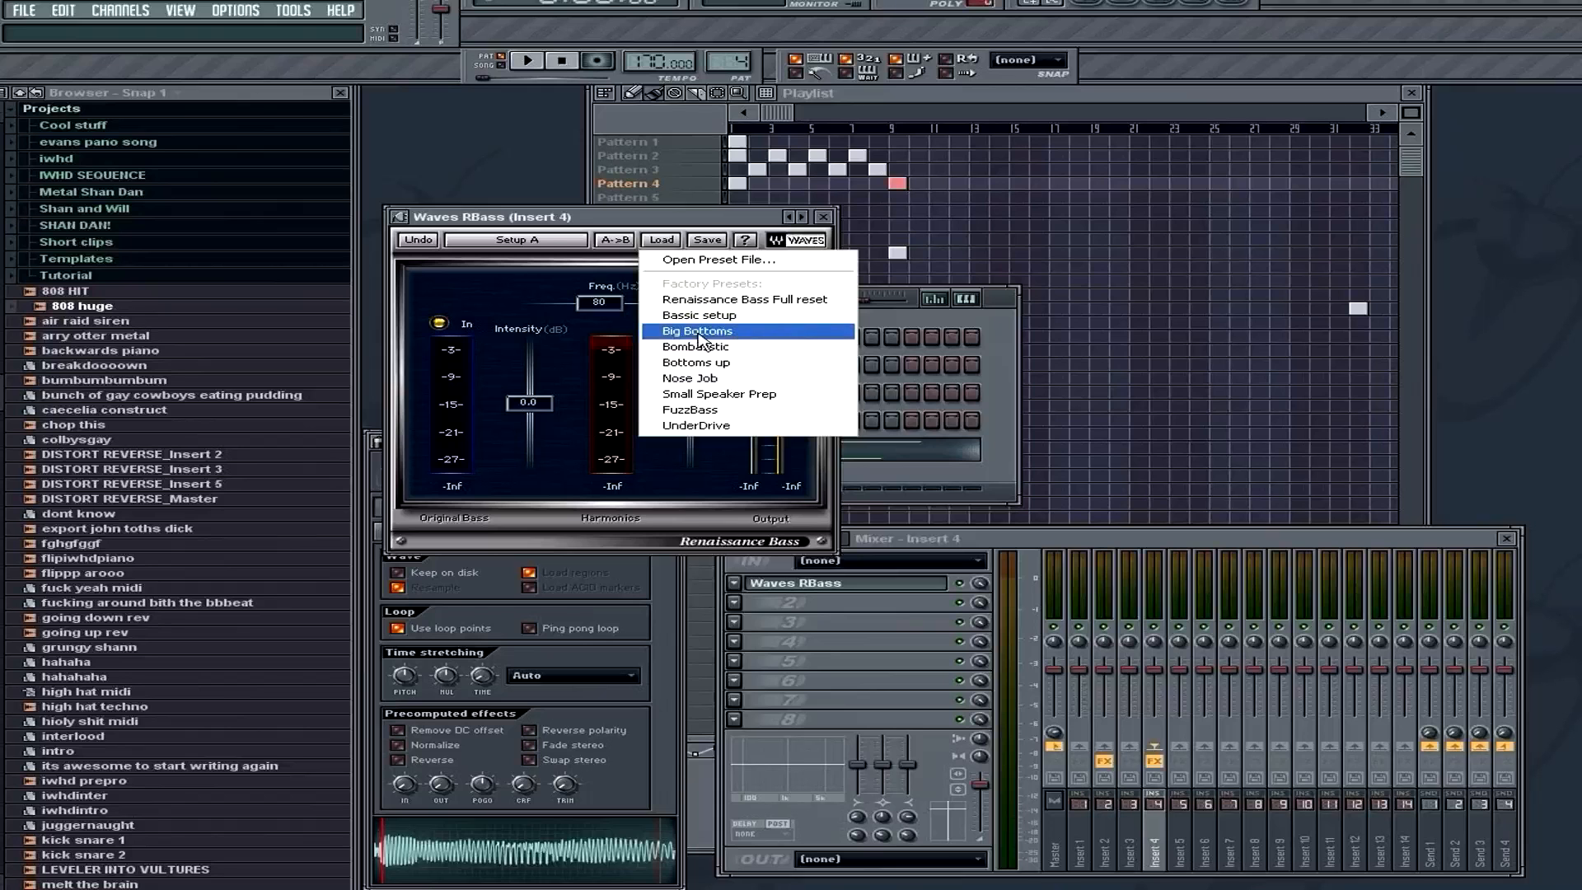
left_click(699, 332)
left_click(822, 216)
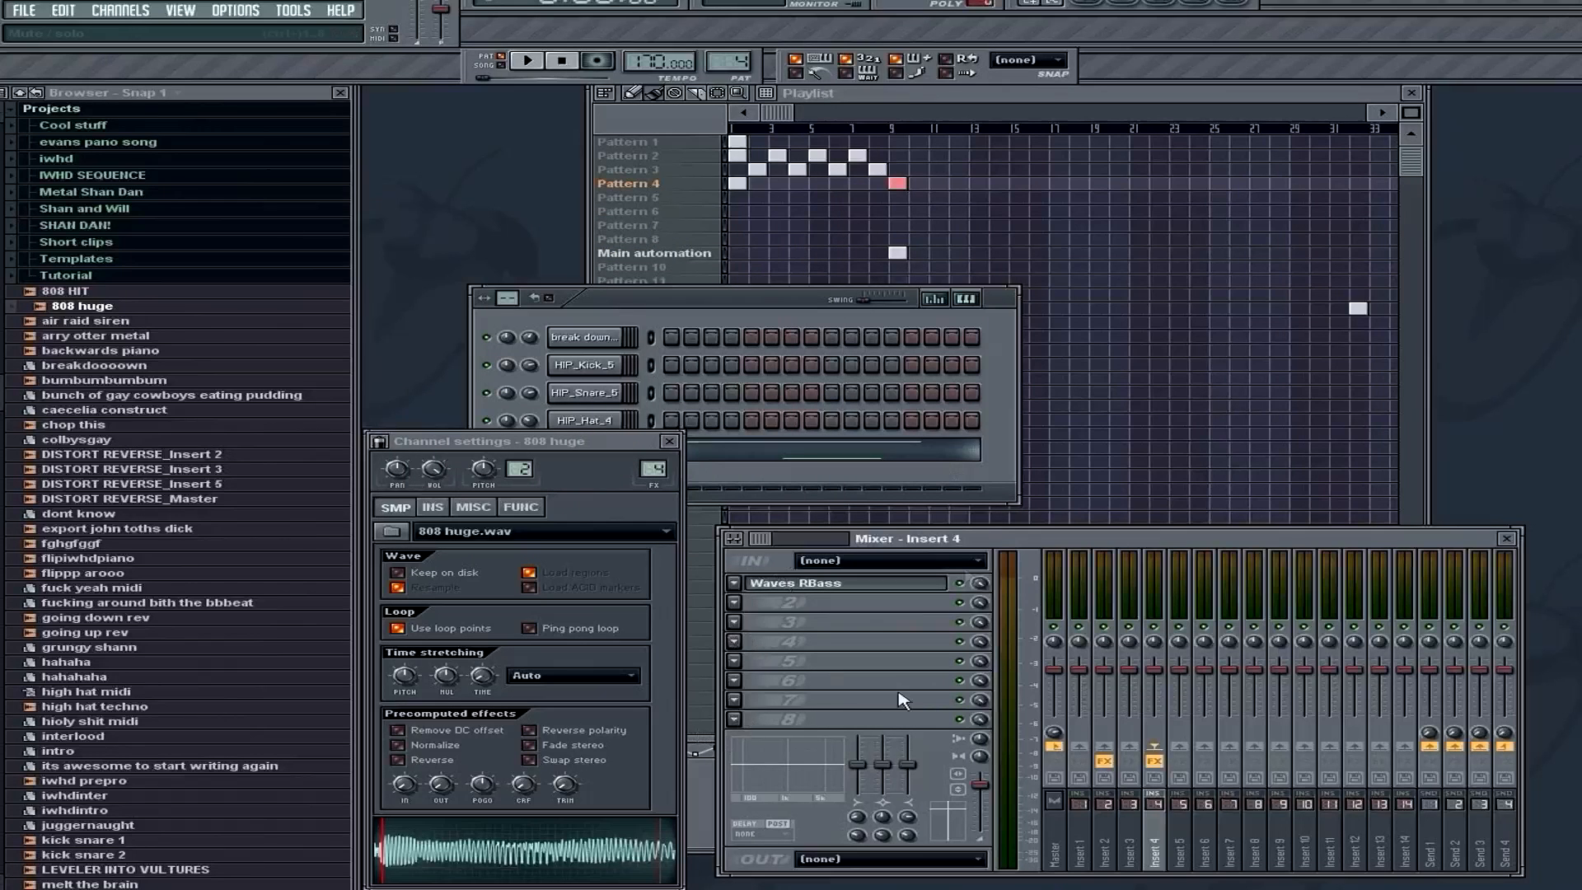
Step: Play back Pattern 4 and the whole song to hear the 808 through the bass effect
key("space")
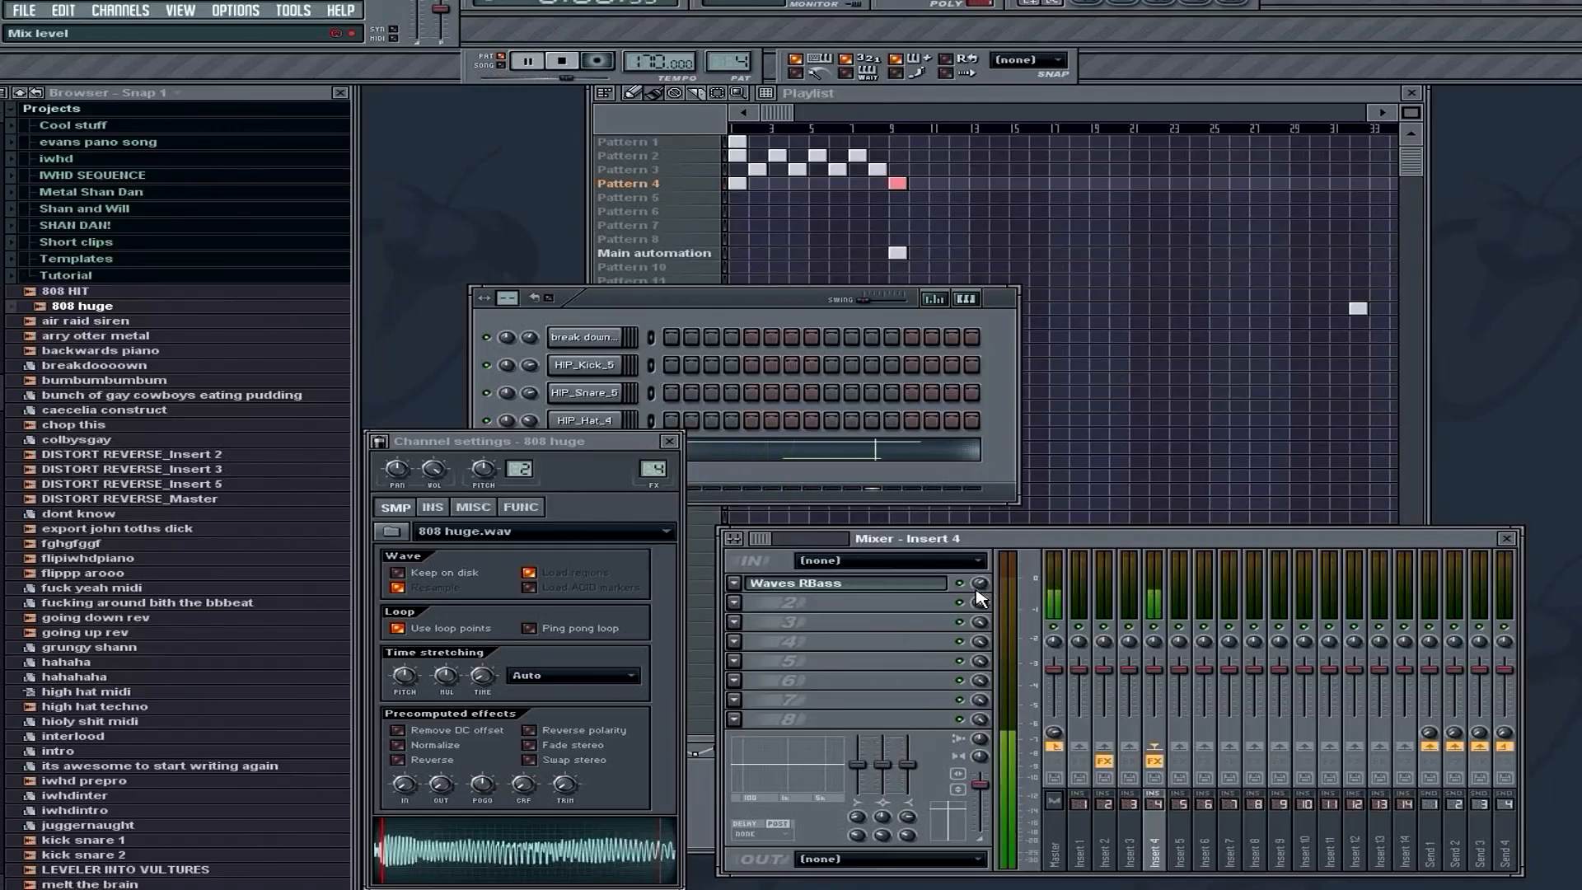
key("space")
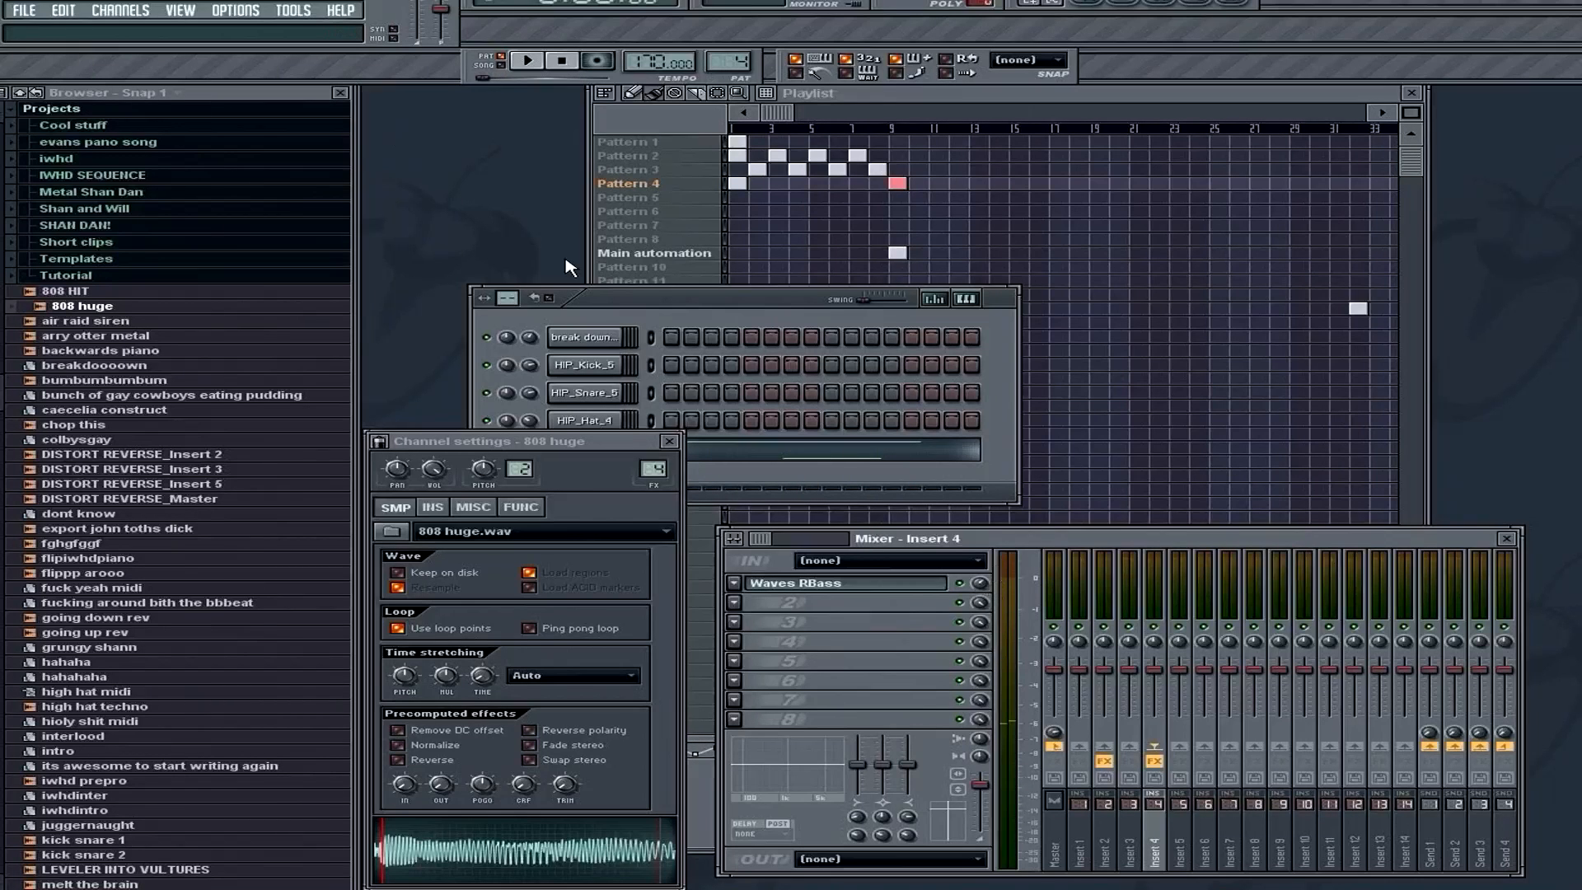
left_click(515, 68)
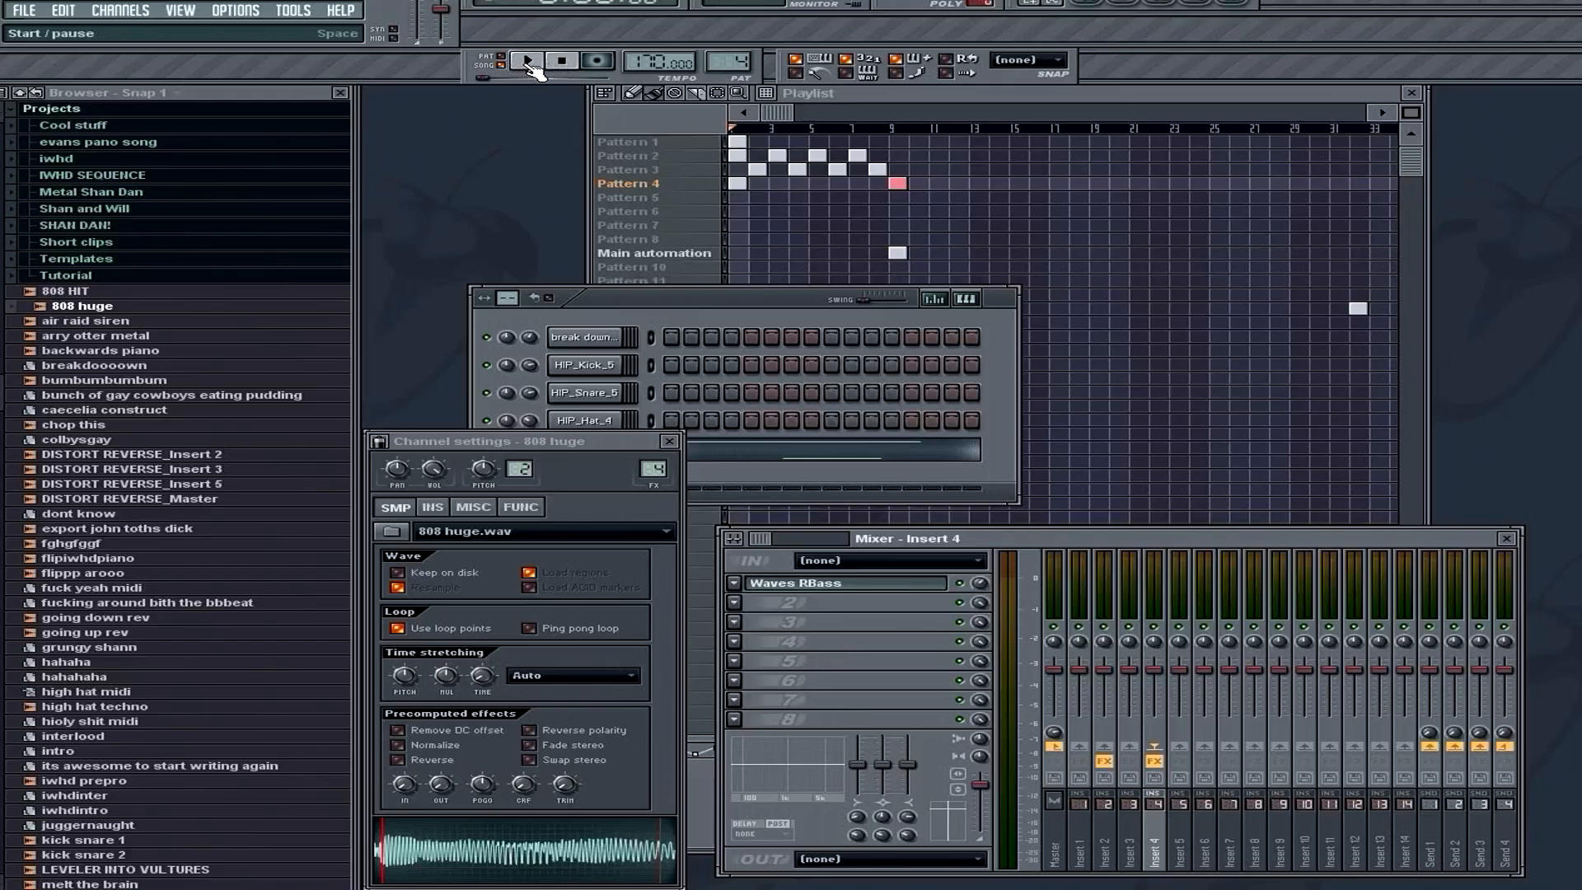
left_click(530, 64)
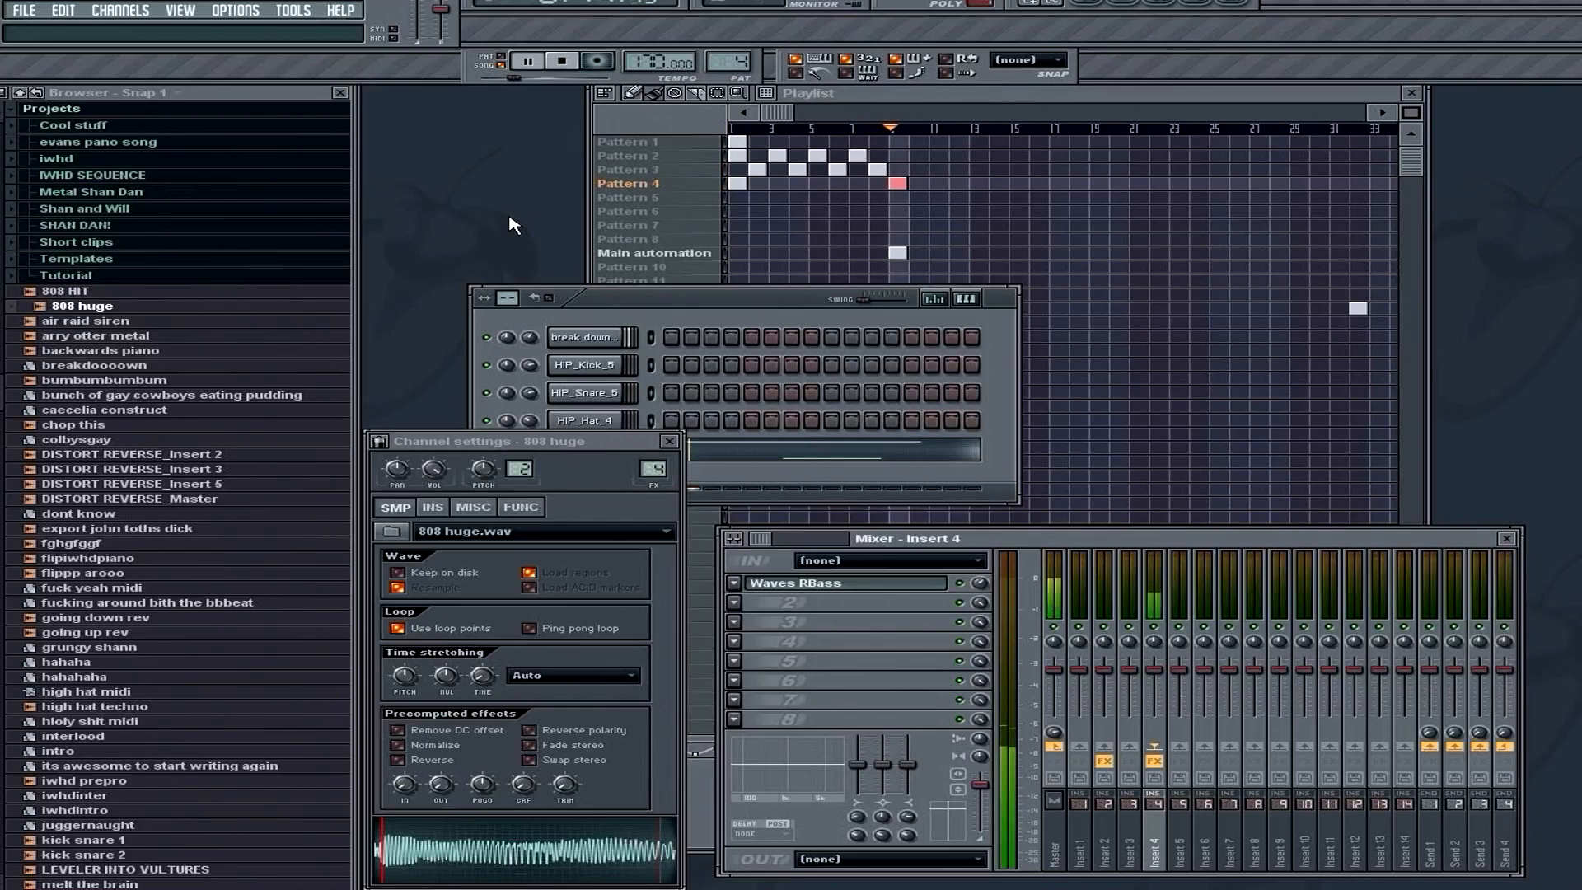
left_click(563, 62)
Step: Select the empty Pattern 5 and add the Sytrus Arp preset Moogish as a new channel
left_click(692, 222)
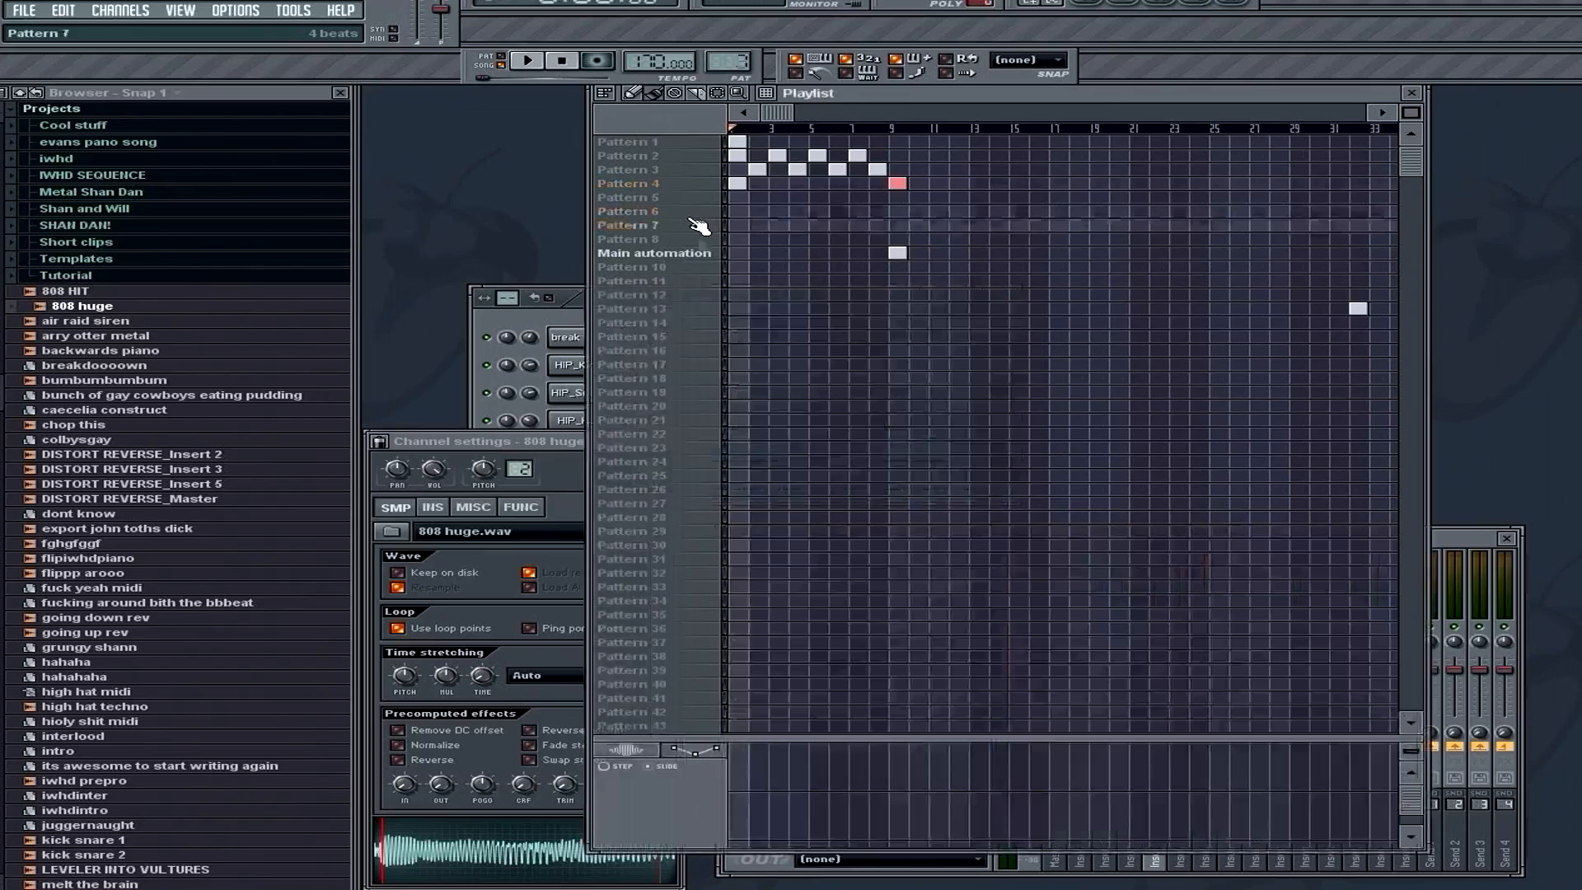
left_click(690, 211)
left_click(690, 203)
key("F6")
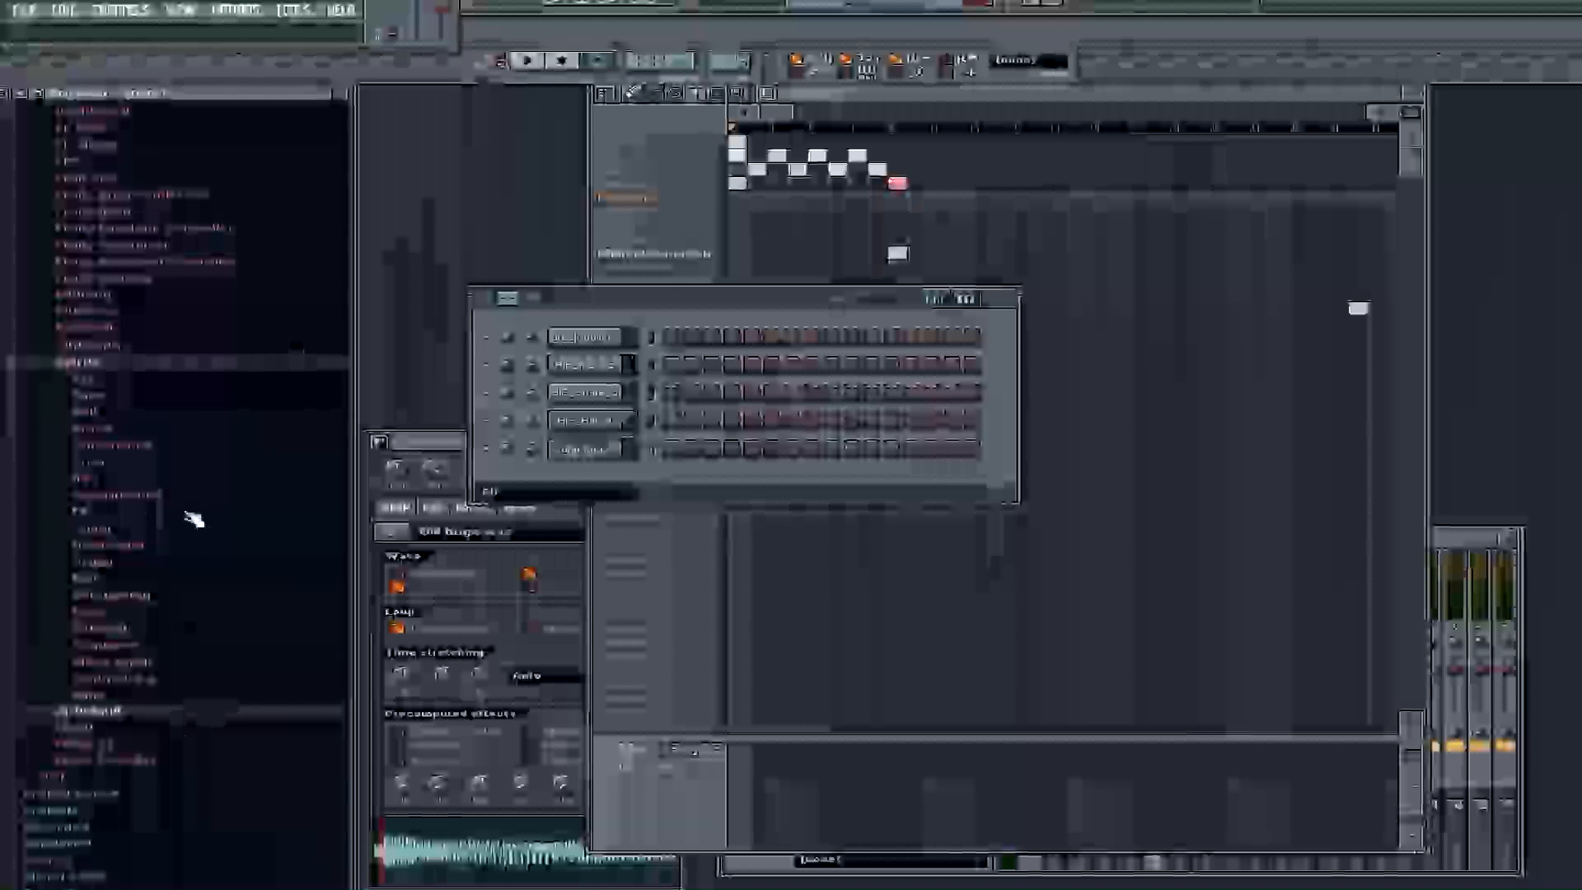
left_click(141, 392)
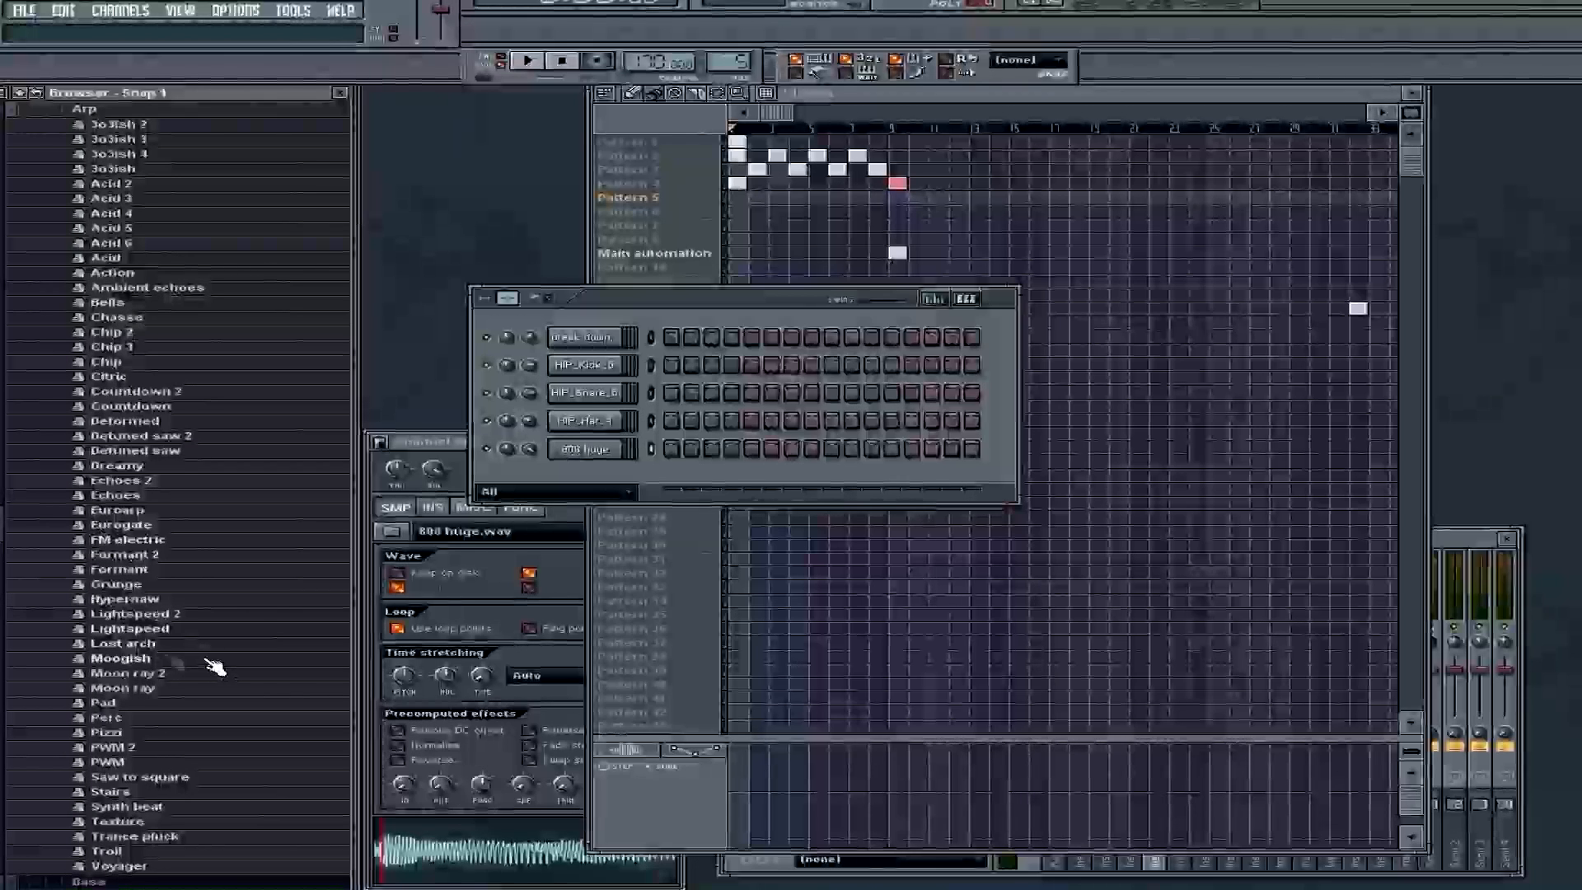
left_click_drag(151, 664, 612, 486)
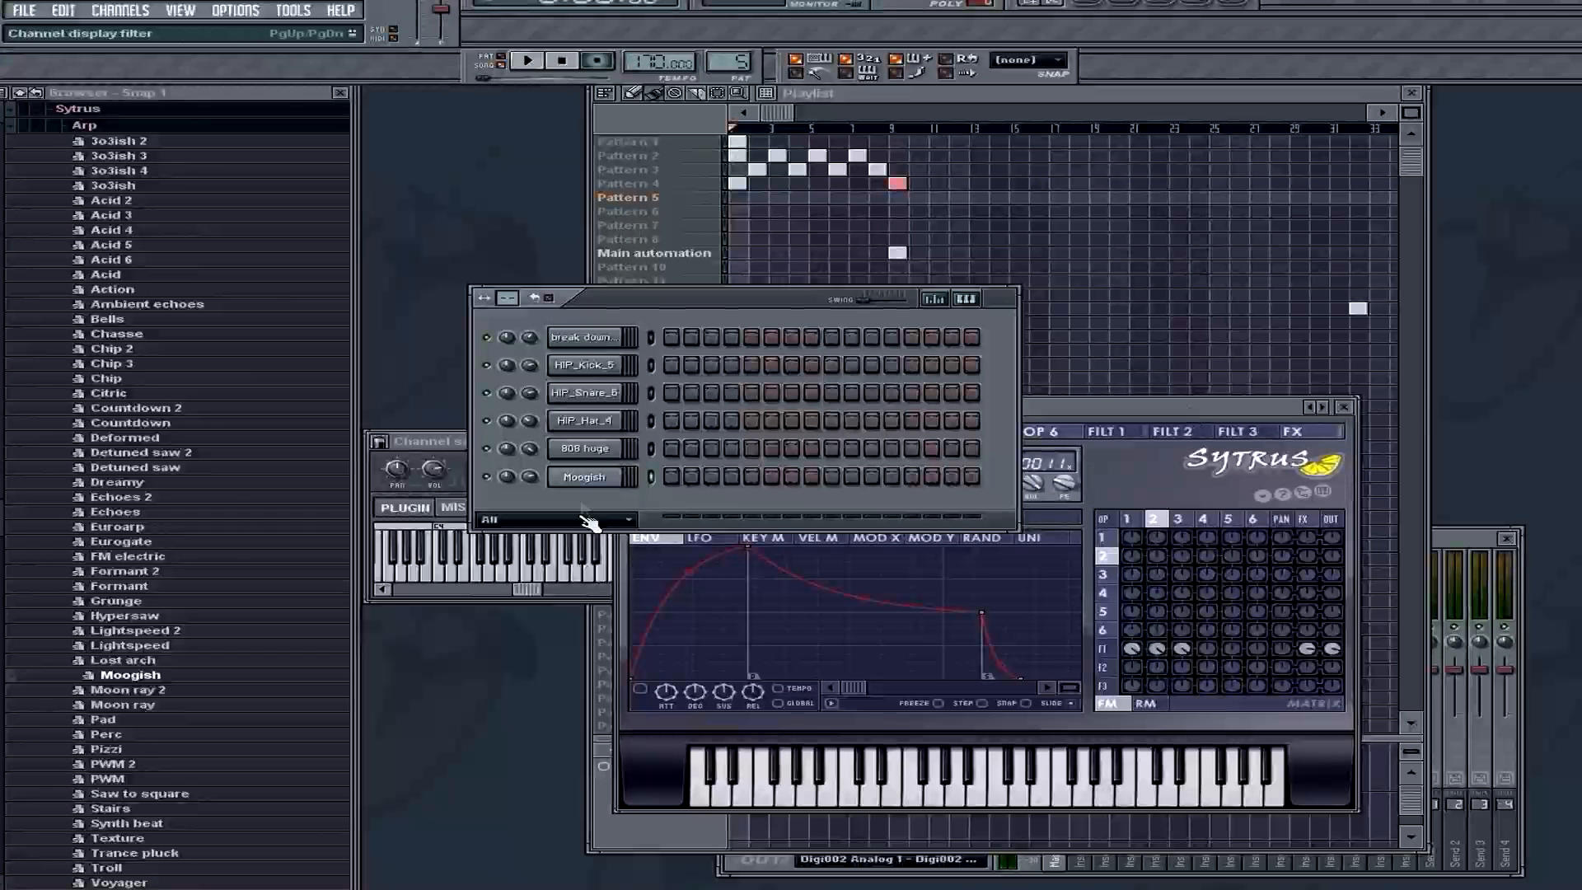
Step: Draw a descending line of A6, C#6, A#5 and F5 across bar 1 of the Moogish piano roll, one note starting on each beat
key("F7")
scroll(636, 339, "up", 4)
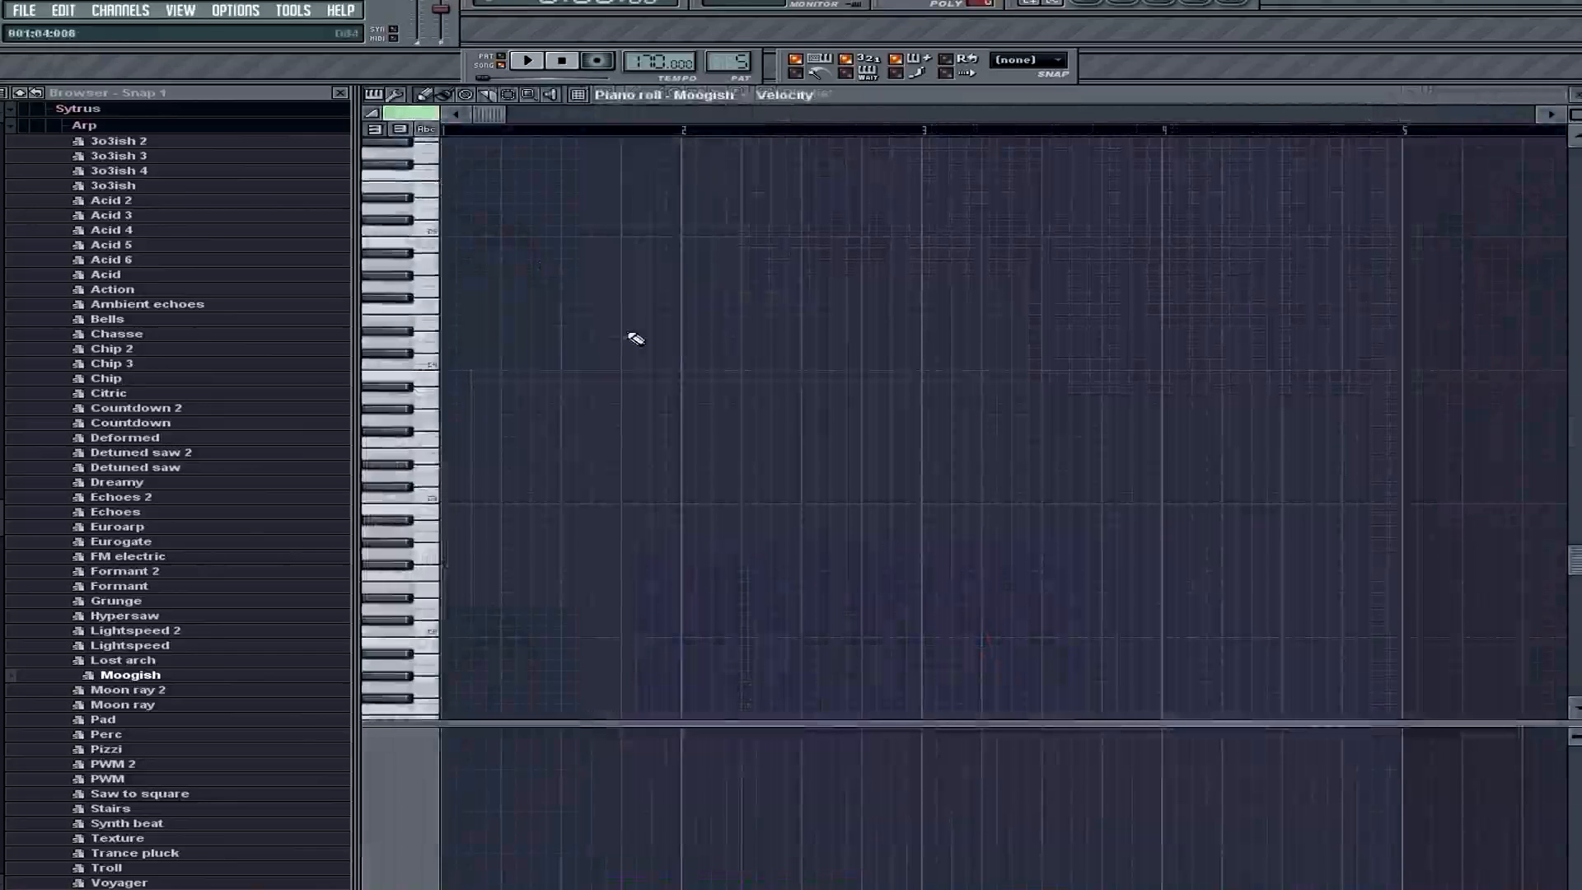
left_click(453, 230)
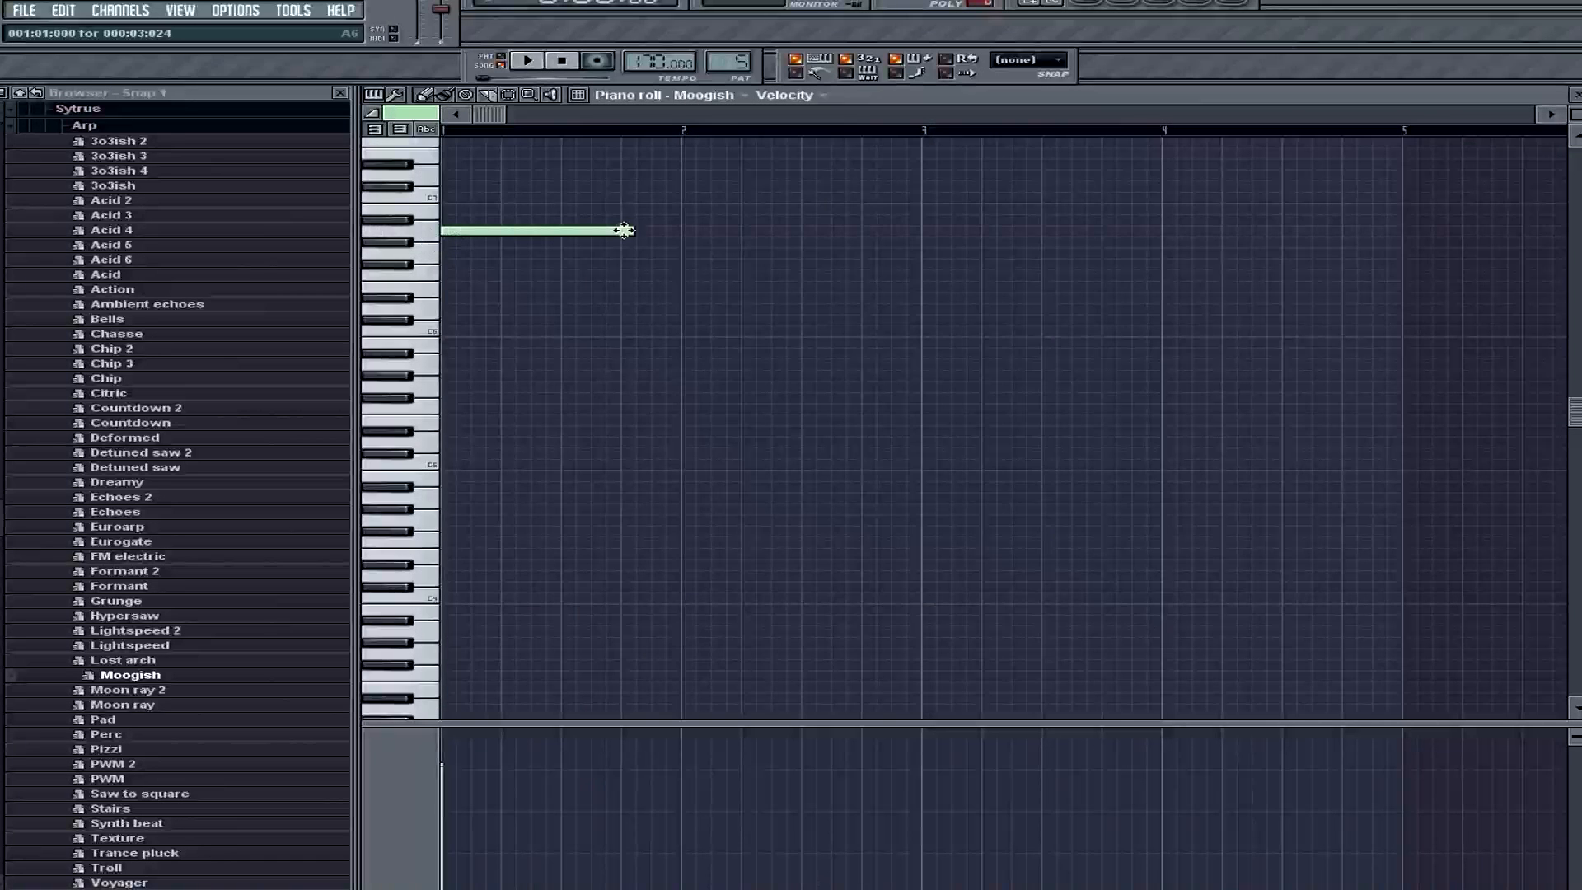
left_click(528, 321)
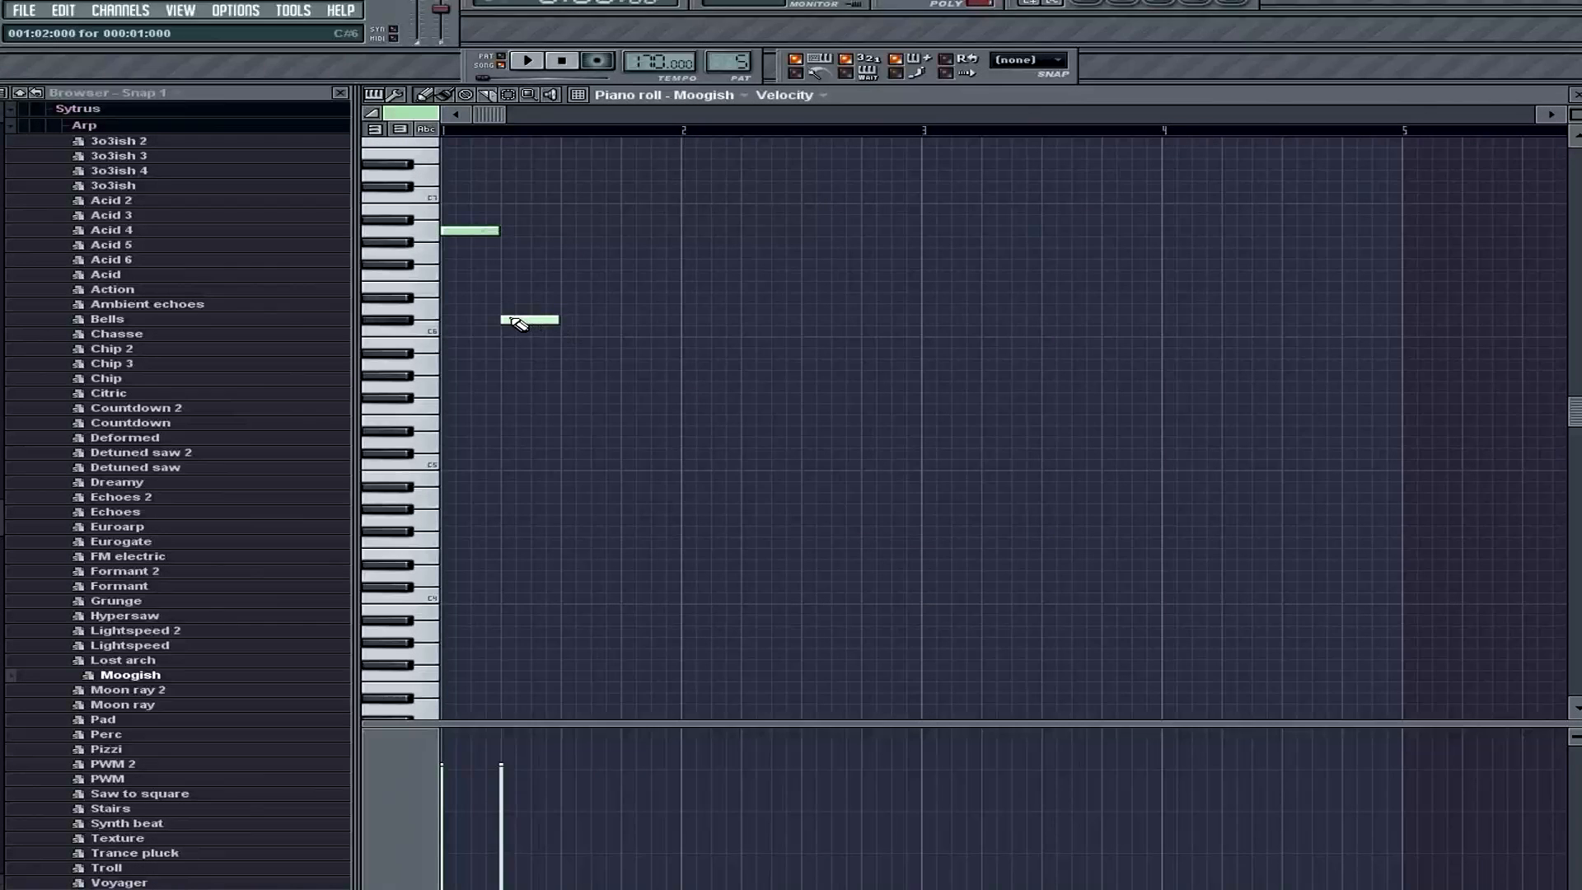
left_click(575, 354)
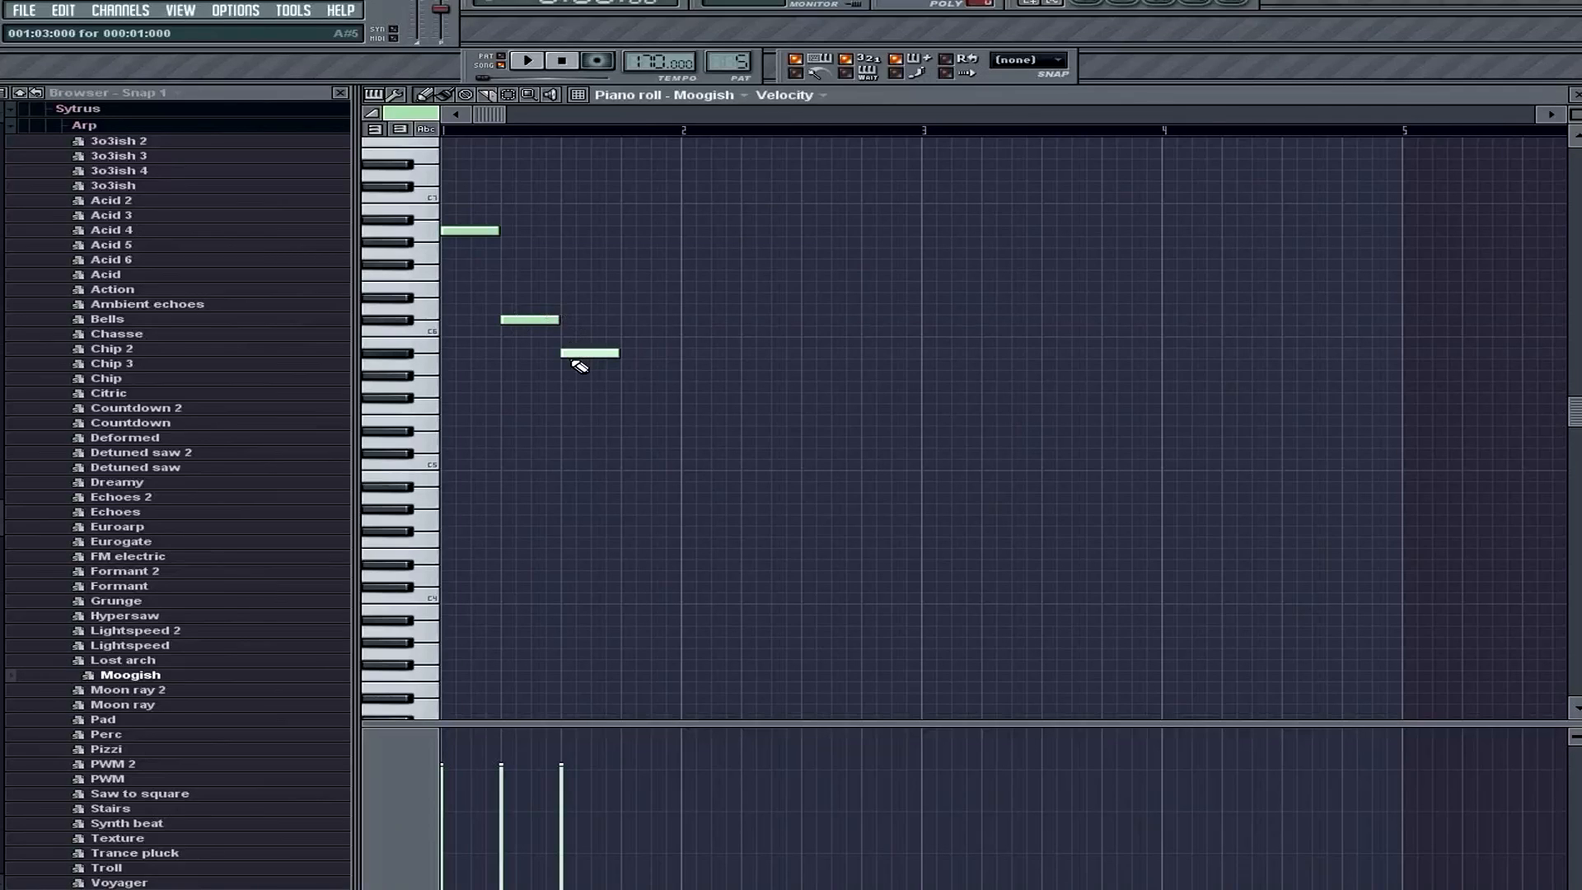
left_click_drag(648, 421, 642, 411)
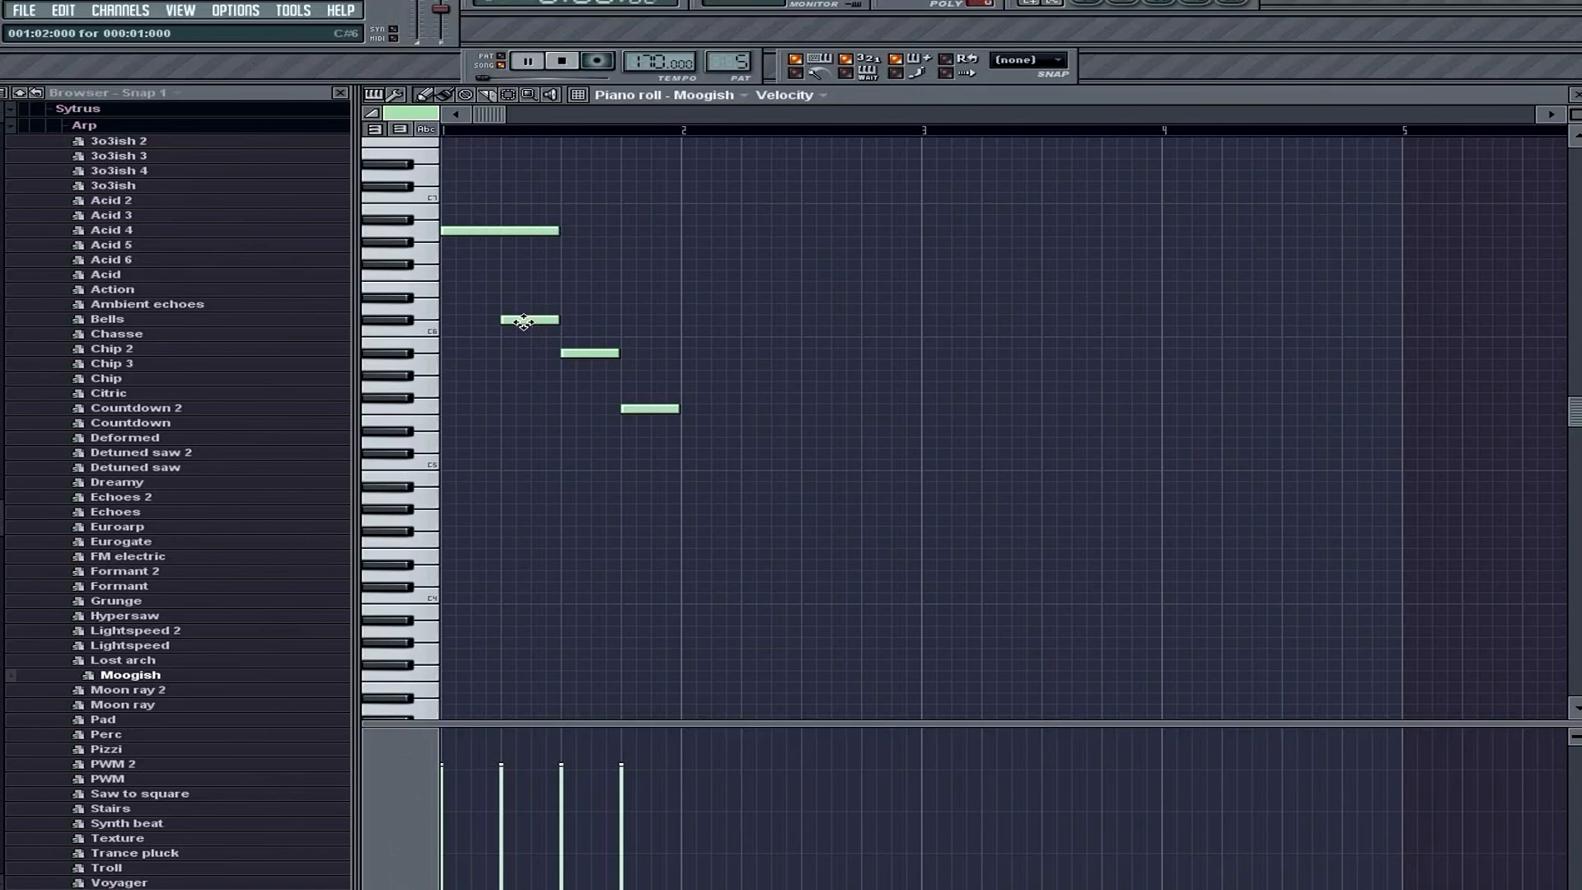
Step: Play back Pattern 5 alone to hear the Moogish notes
left_click(508, 56)
key("space")
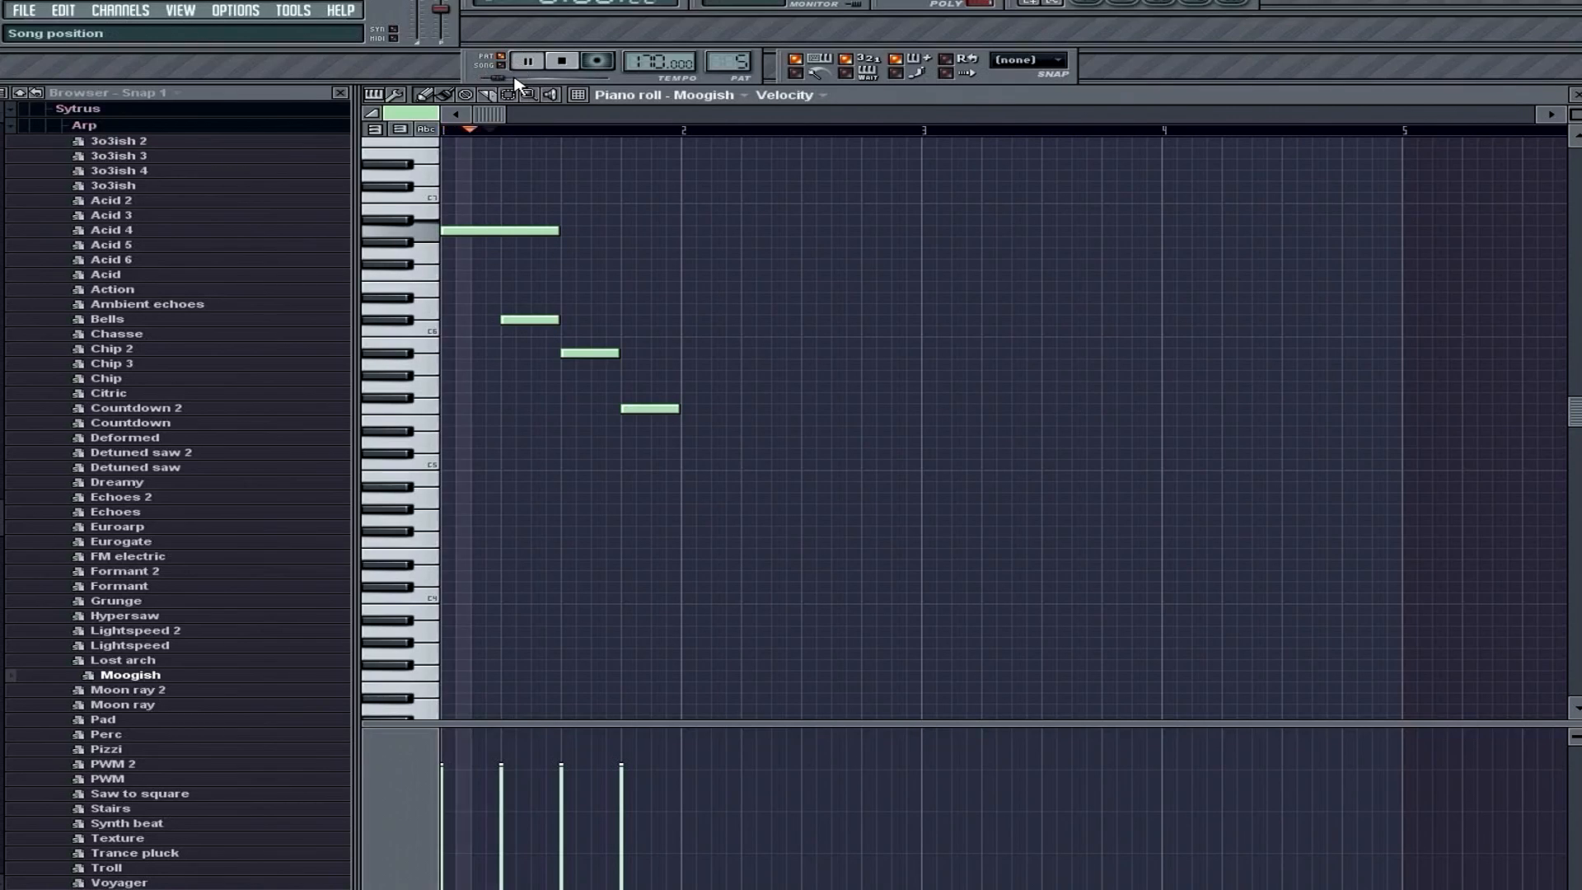
key("space")
right_click(590, 352)
right_click(650, 409)
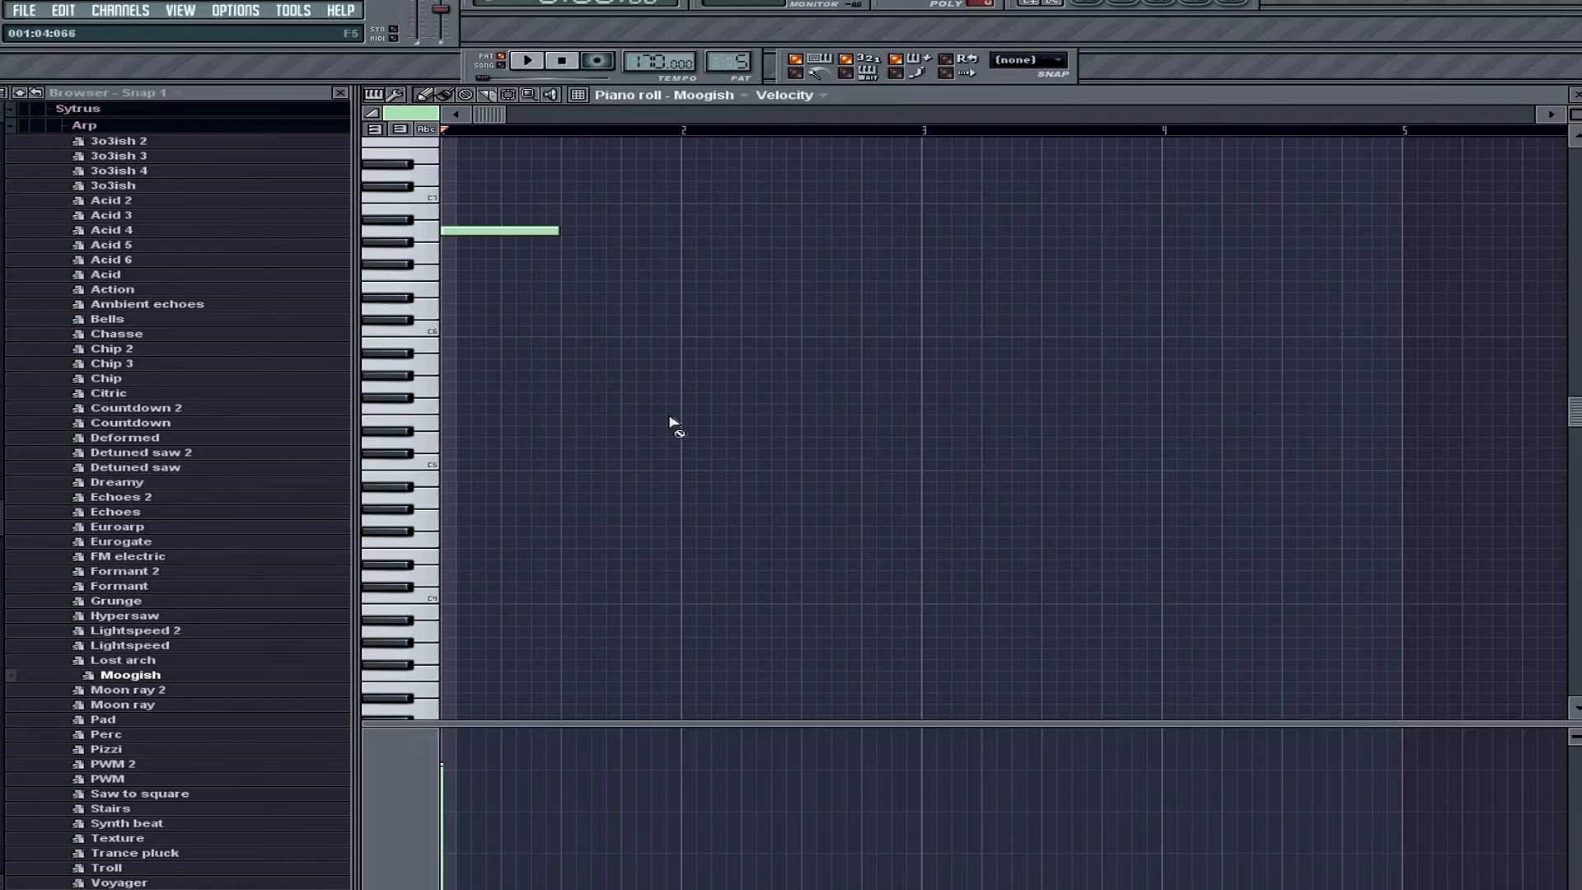
key("ctrl+z")
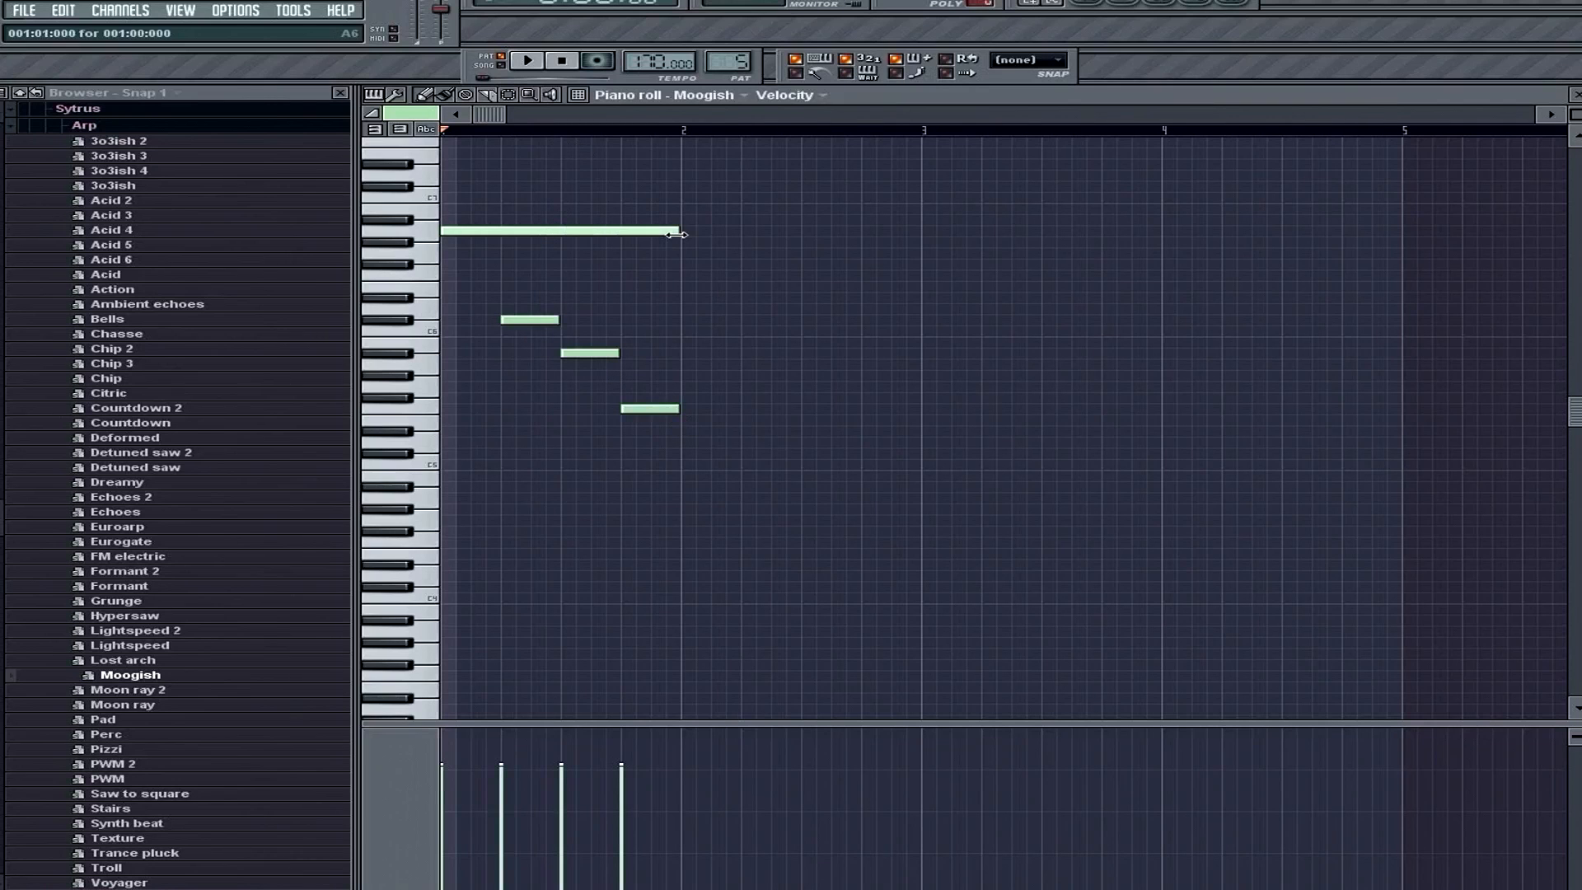
Step: Draw bar-long notes C#6, A#5 and F5 in bars 2, 3 and 4, and delete the three short notes in bar 1
left_click(689, 320)
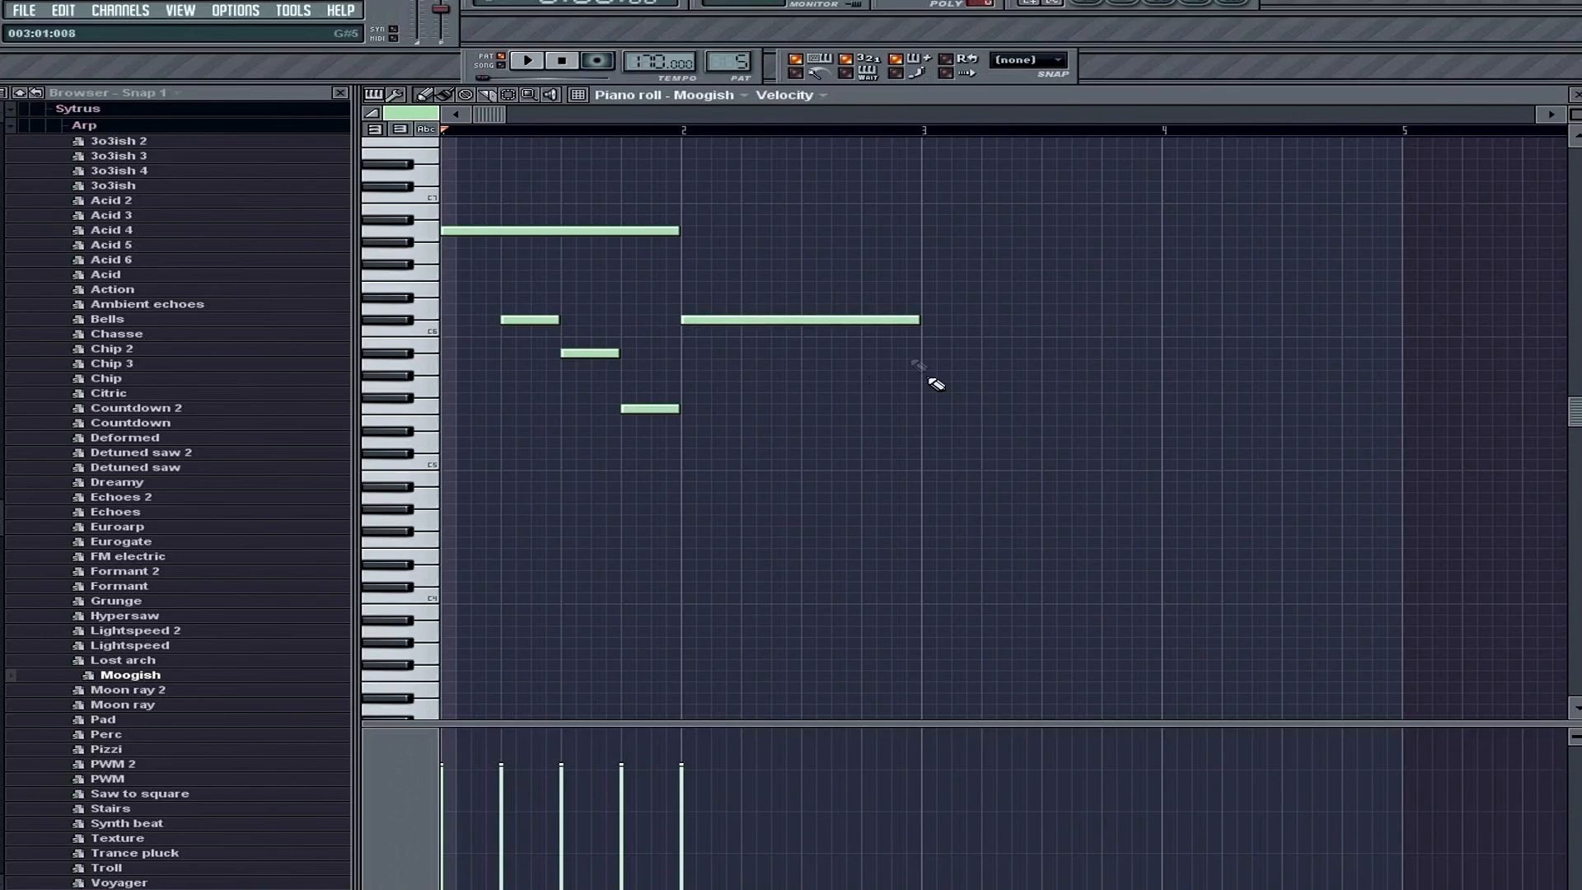
left_click(939, 354)
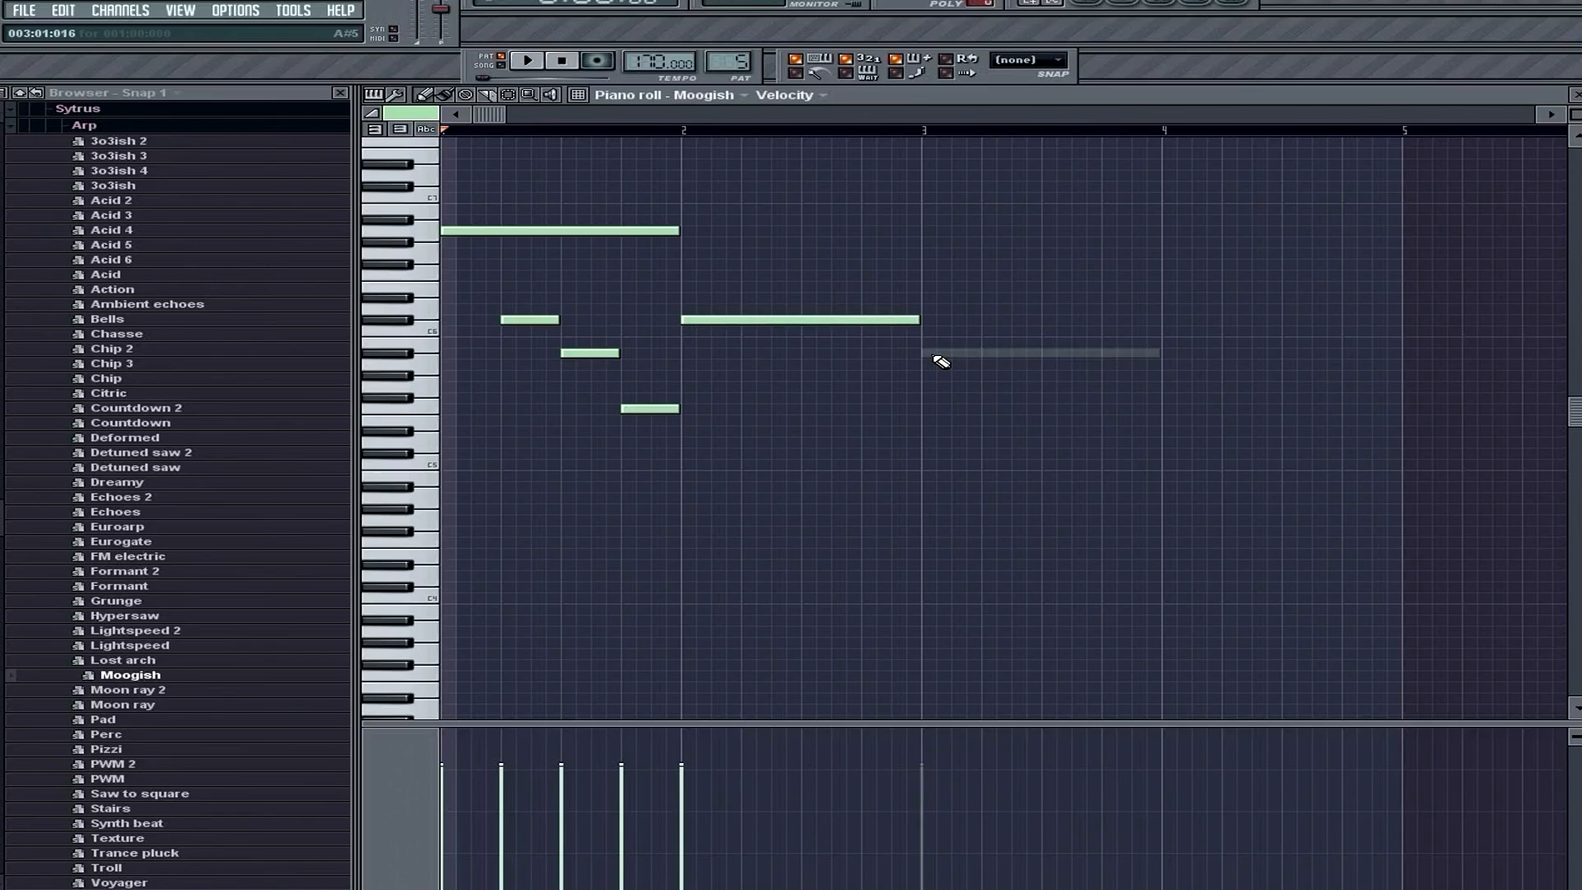
left_click(1168, 408)
right_click(651, 409)
right_click(590, 352)
key("space")
right_click(548, 321)
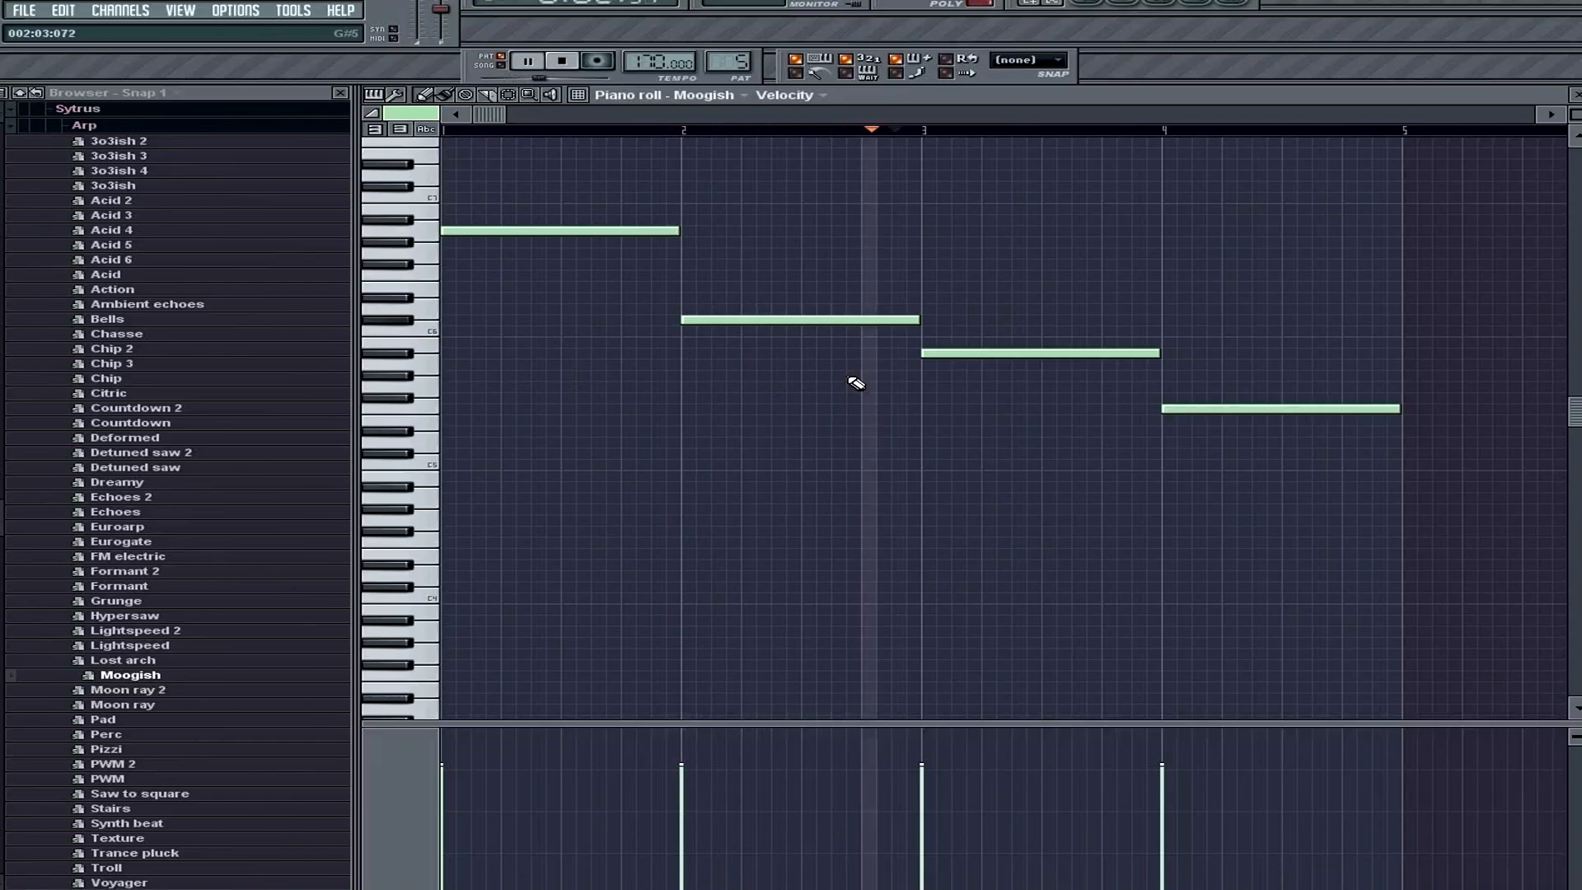
Step: Place Pattern 5 four times back to back in the playlist, filling bars 1 to 16
scroll(857, 383, "down", 3)
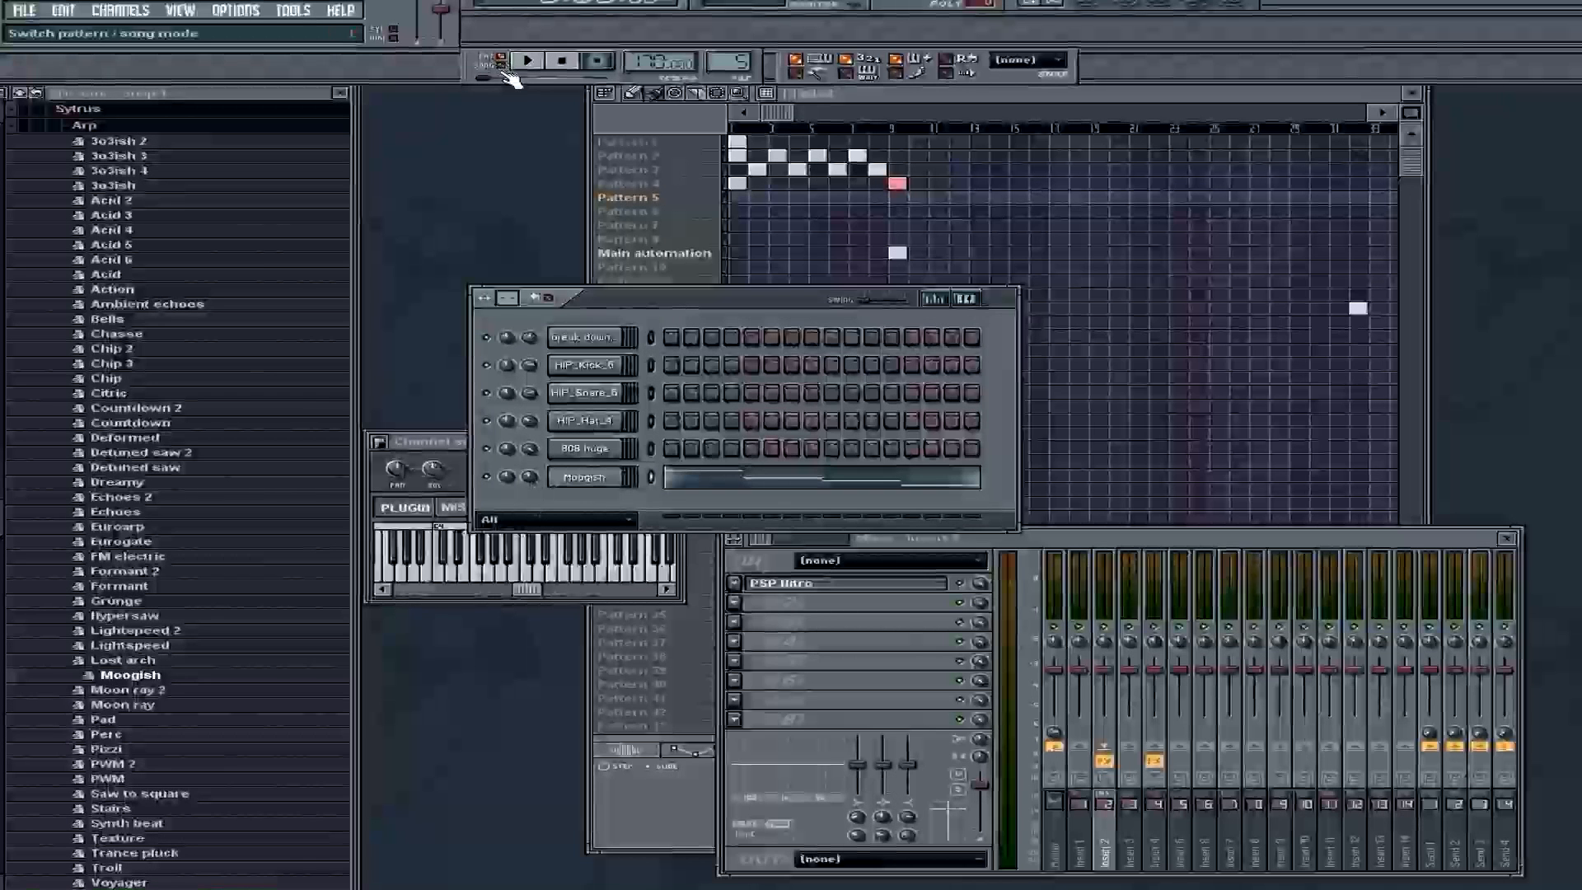
left_click_drag(741, 198, 1012, 203)
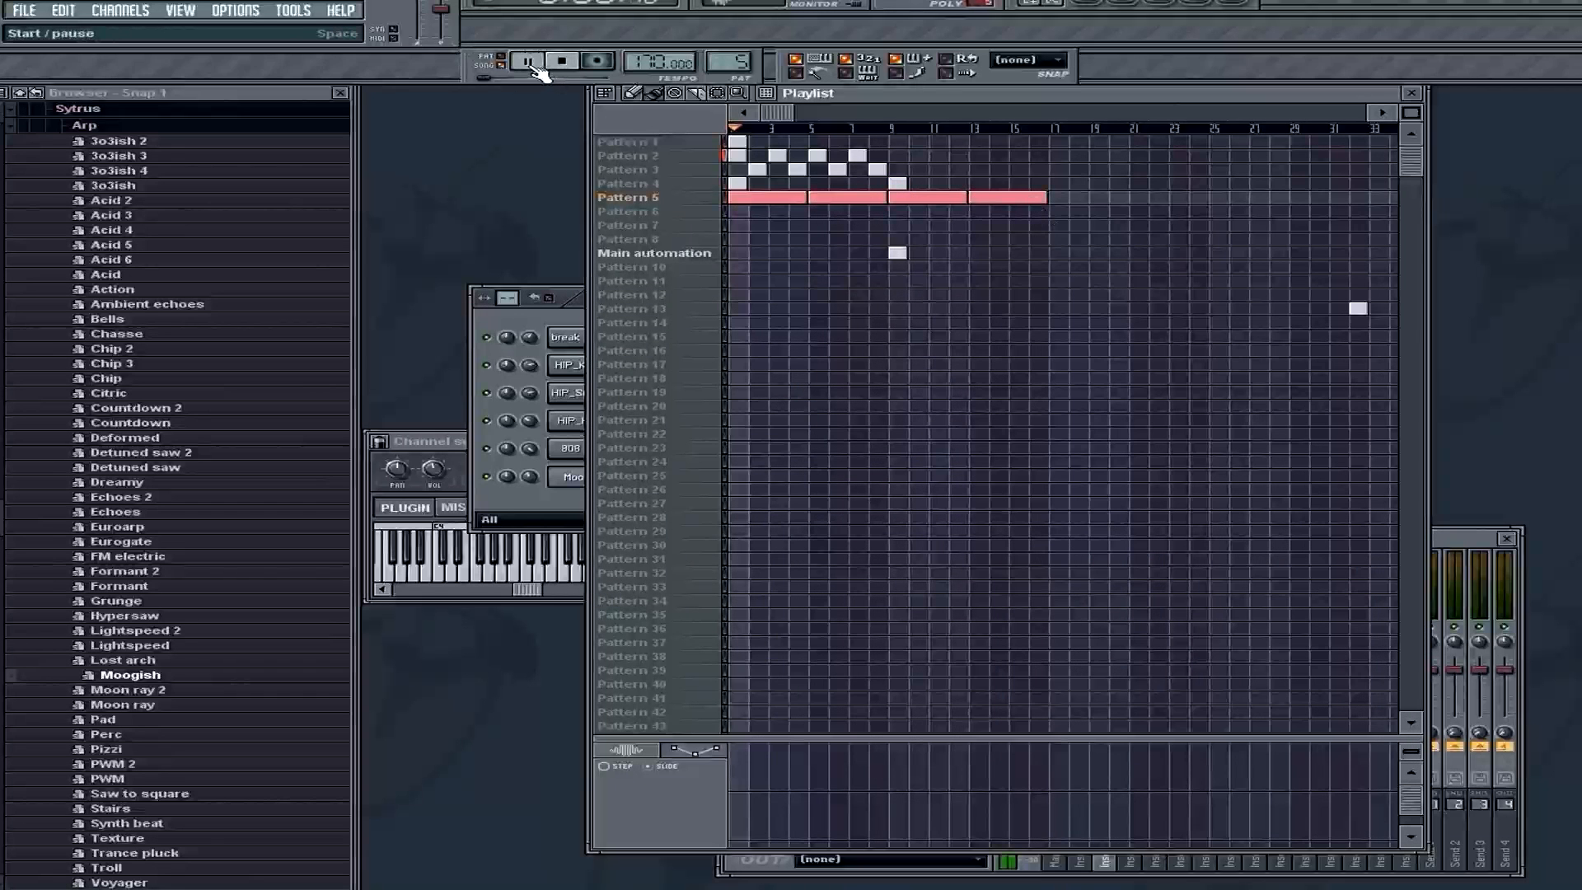
Step: Play the whole song, fine-tune the Moogish channel's volume while listening, and stop playback
left_click(546, 504)
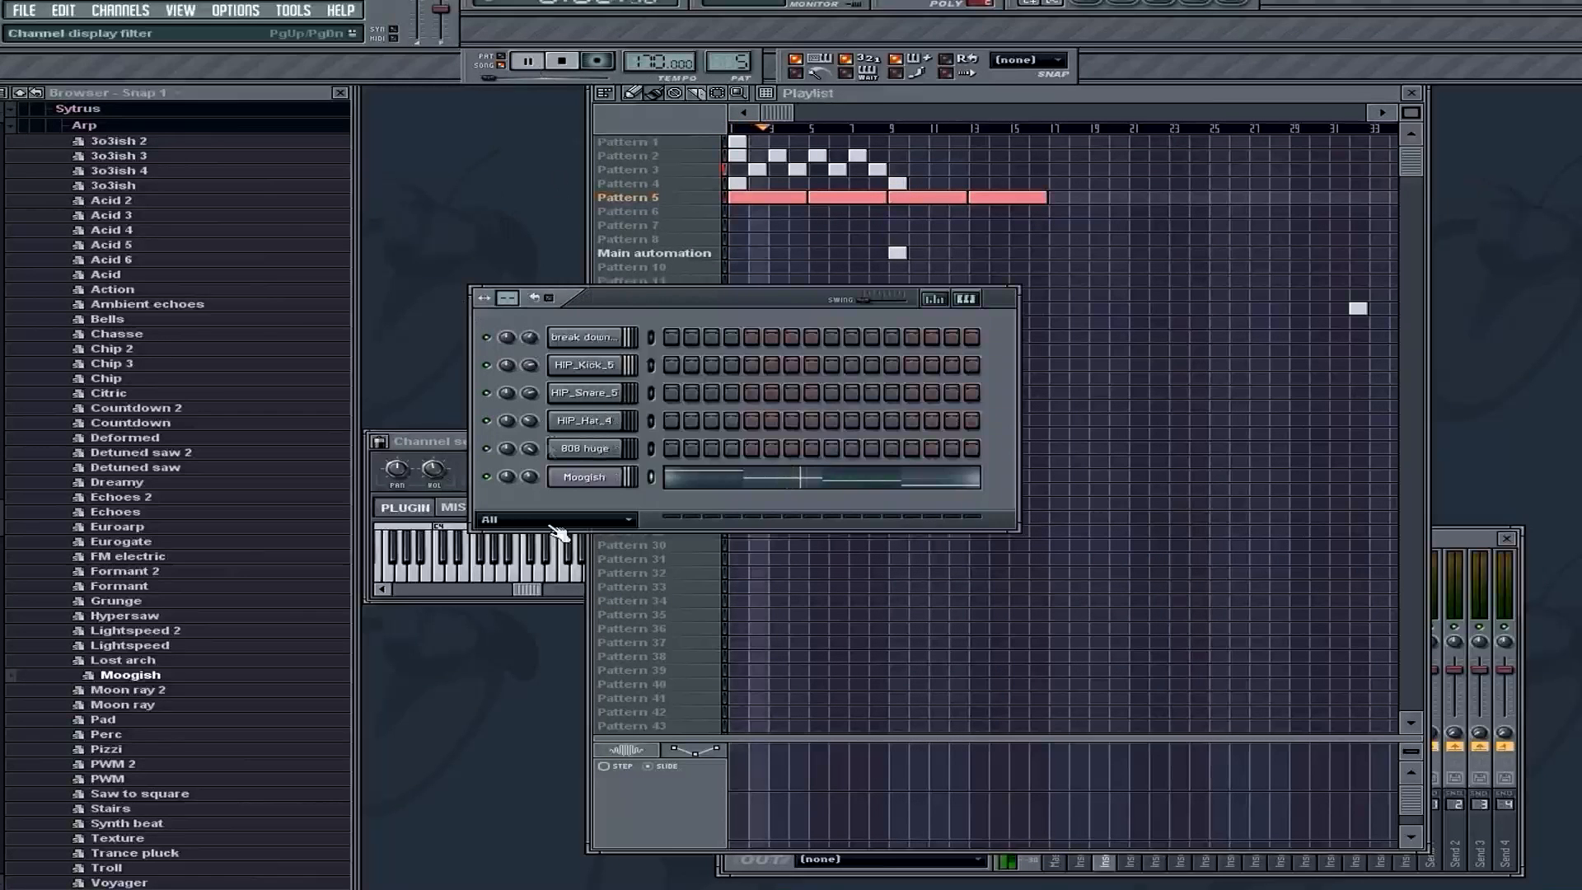
left_click_drag(526, 484, 526, 479)
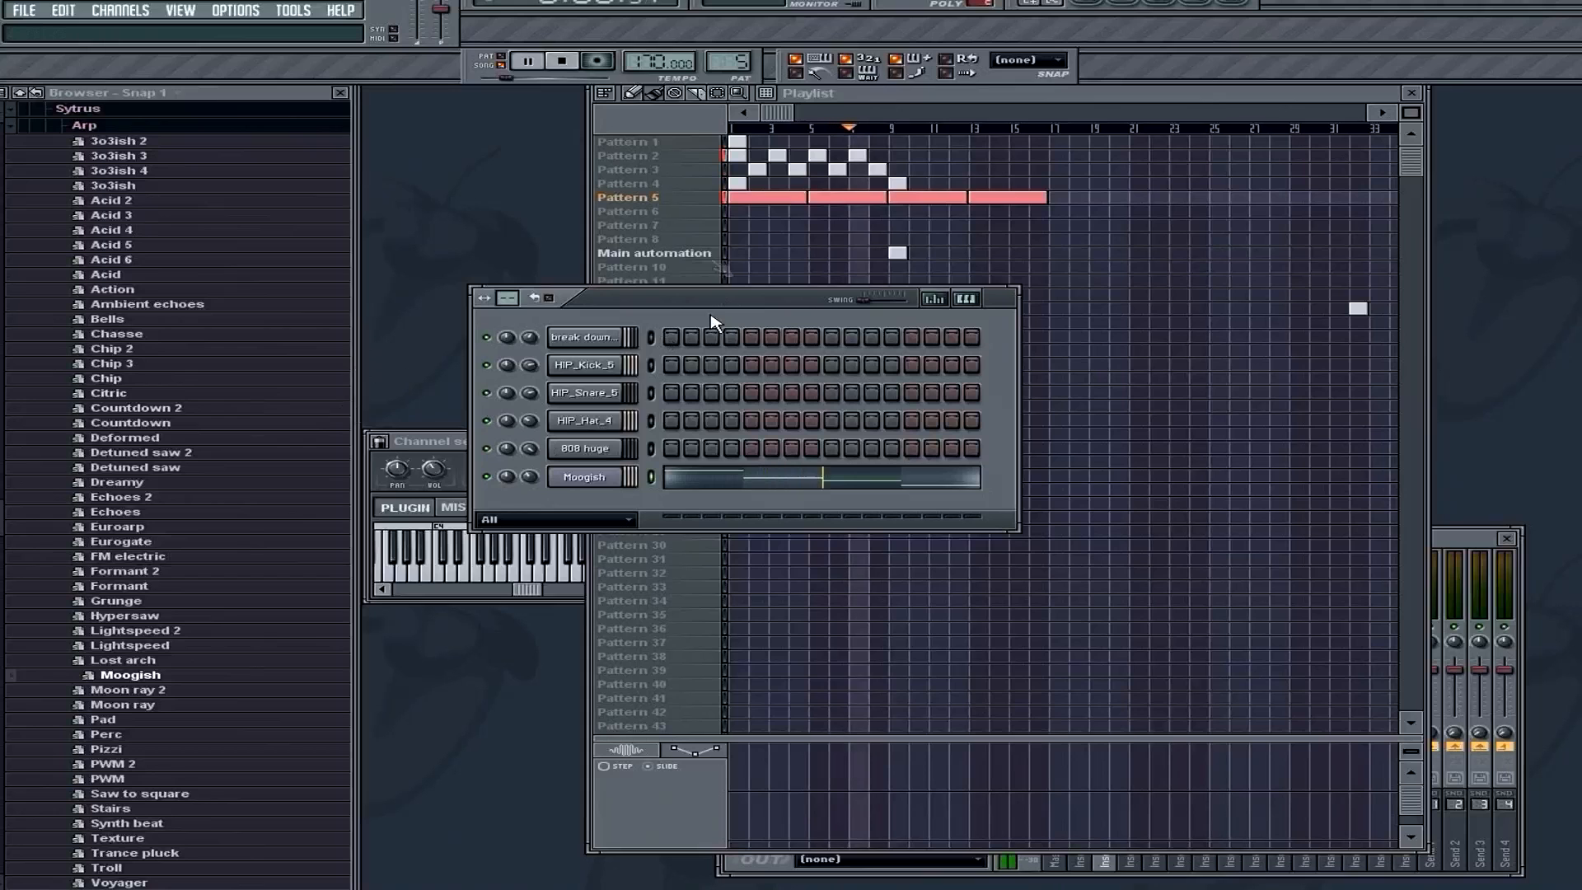
left_click(713, 170)
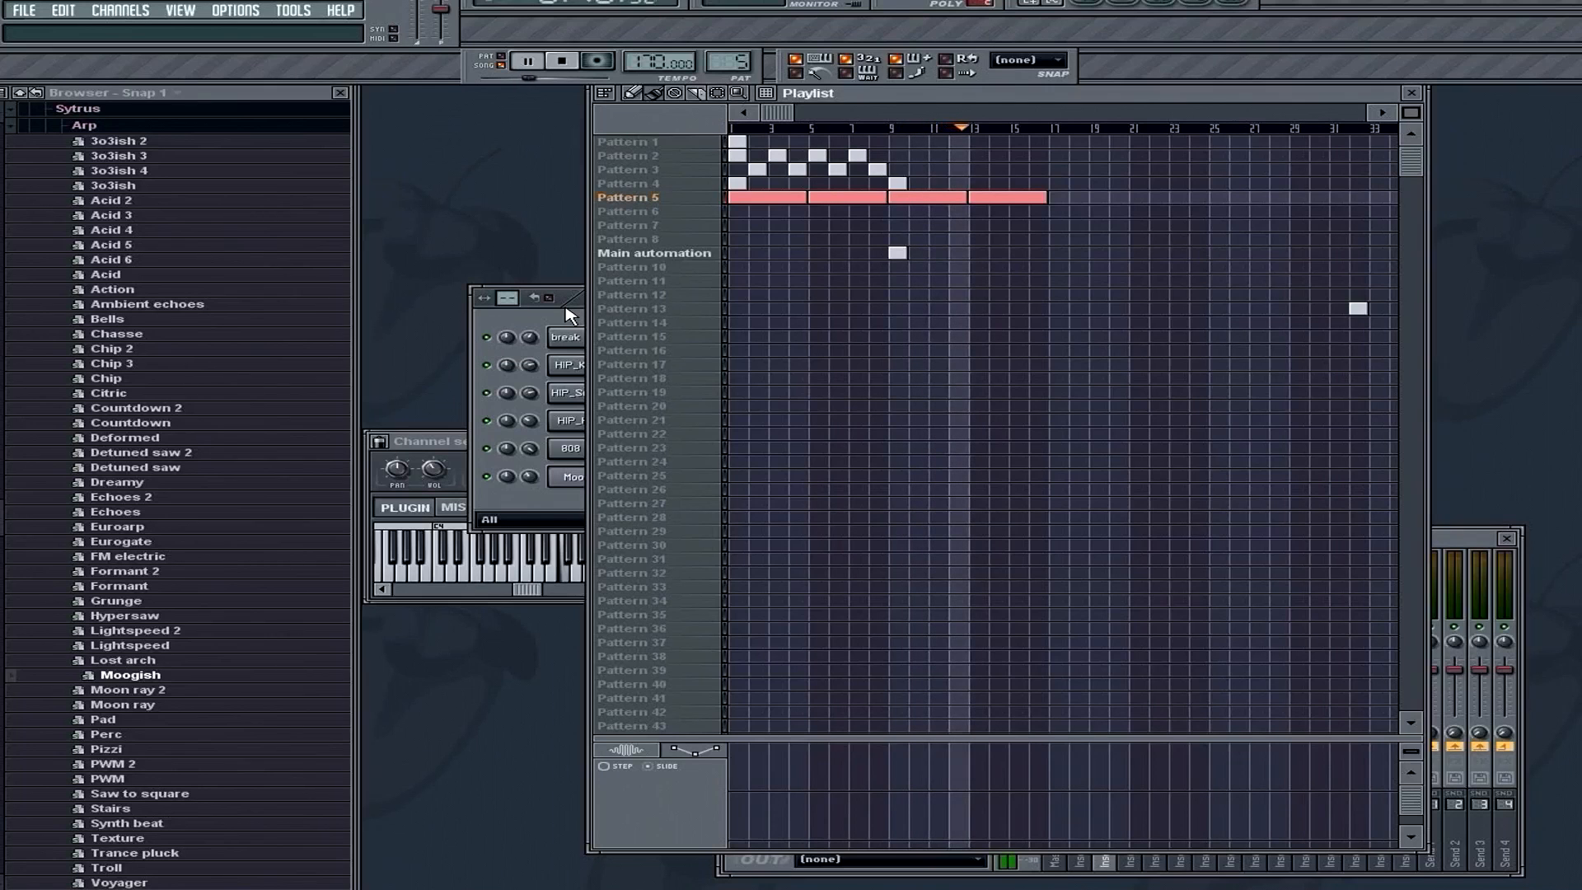
left_click(570, 61)
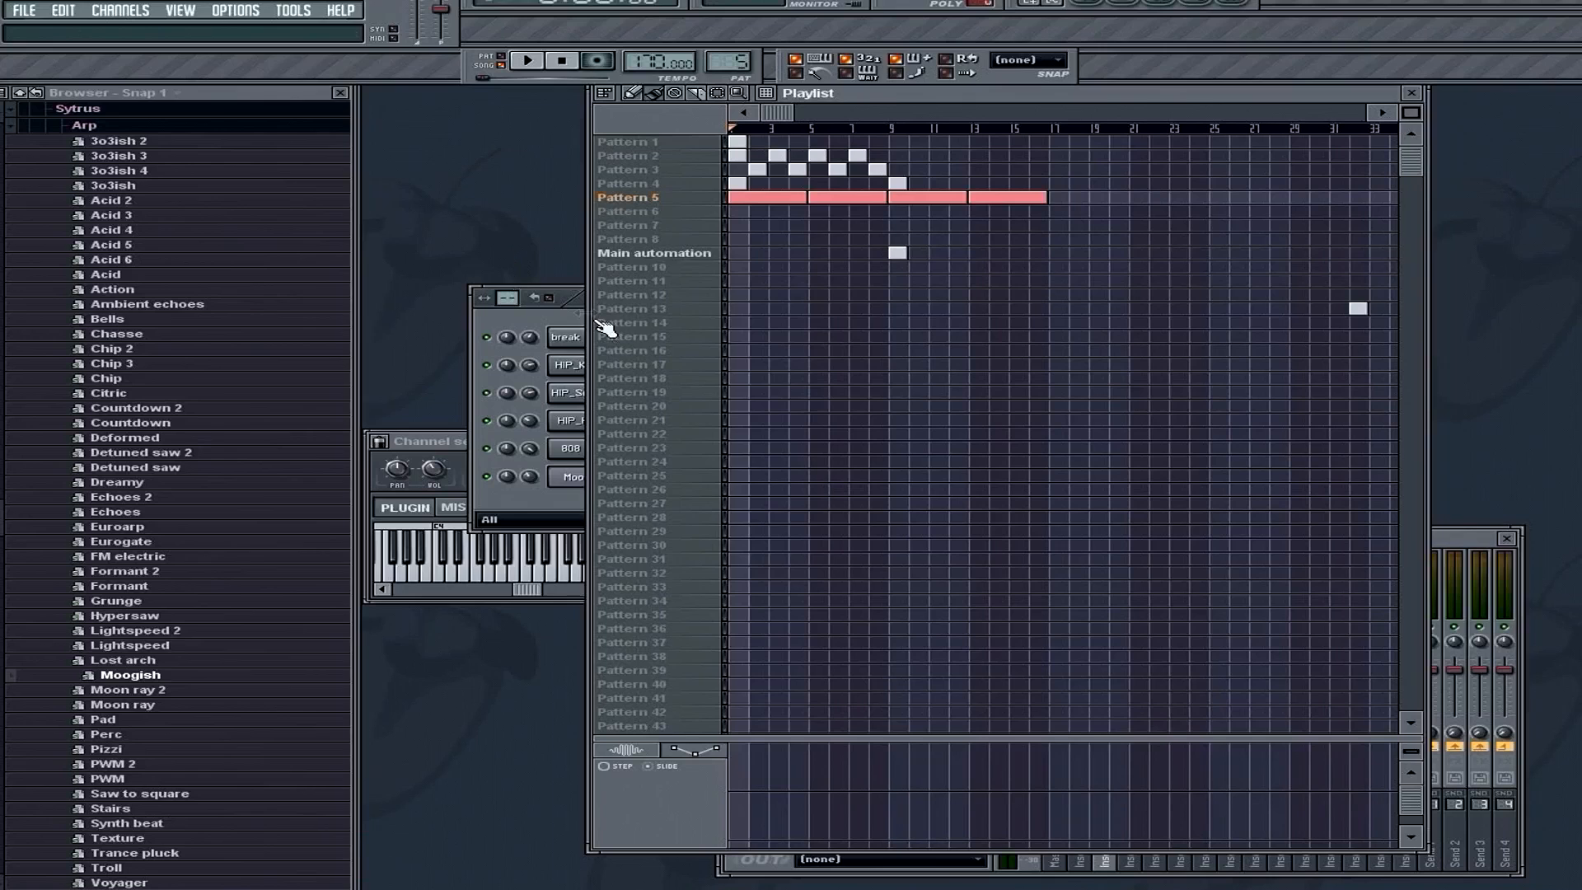
left_click(566, 306)
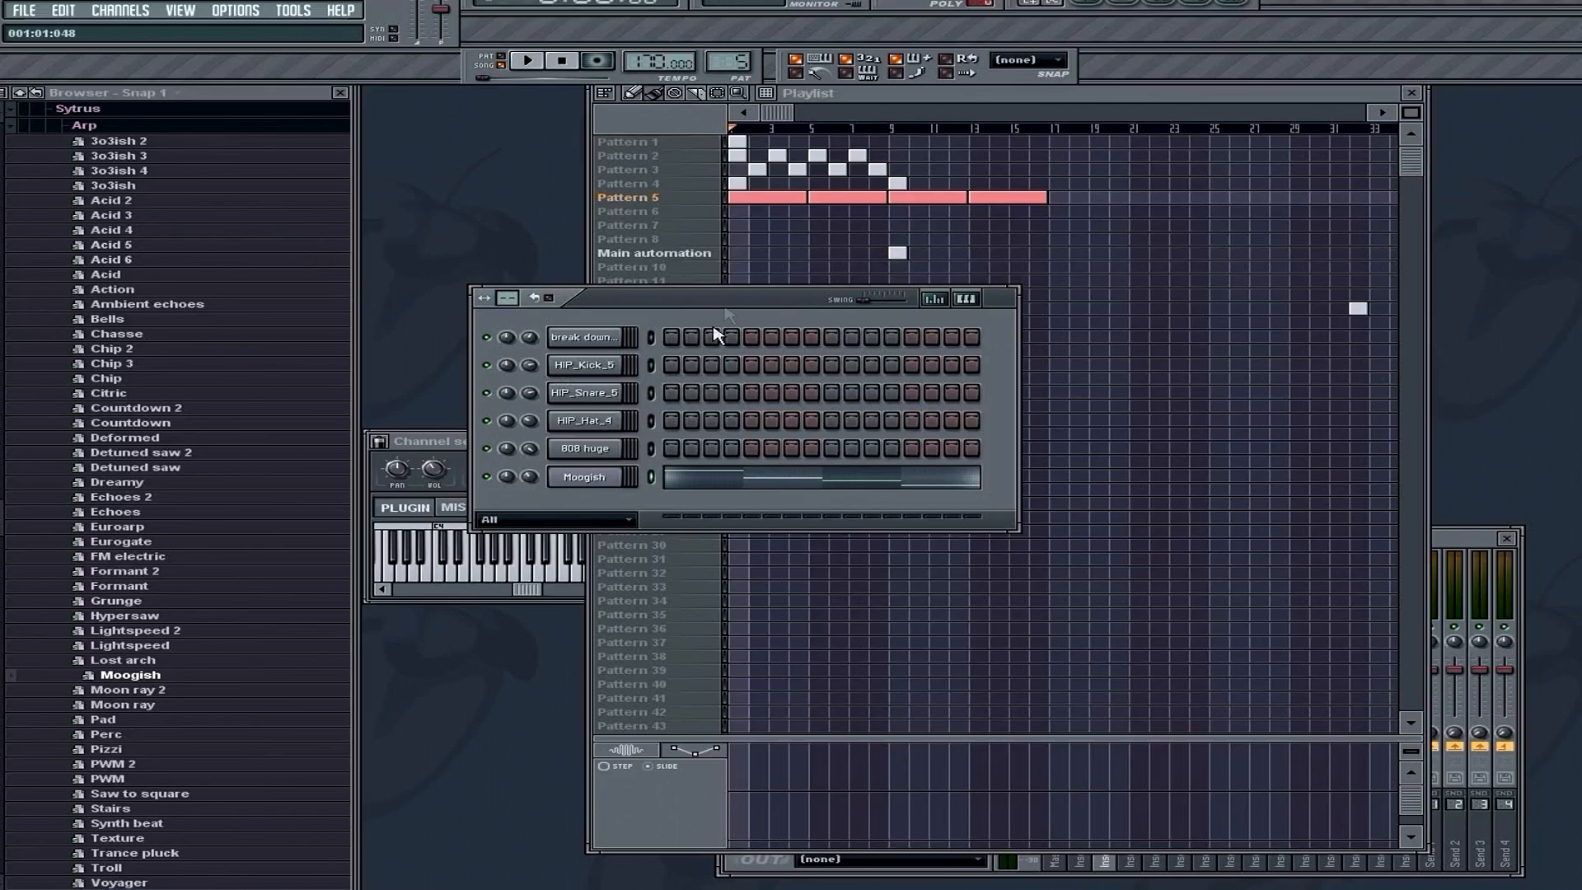
left_click_drag(741, 300, 814, 358)
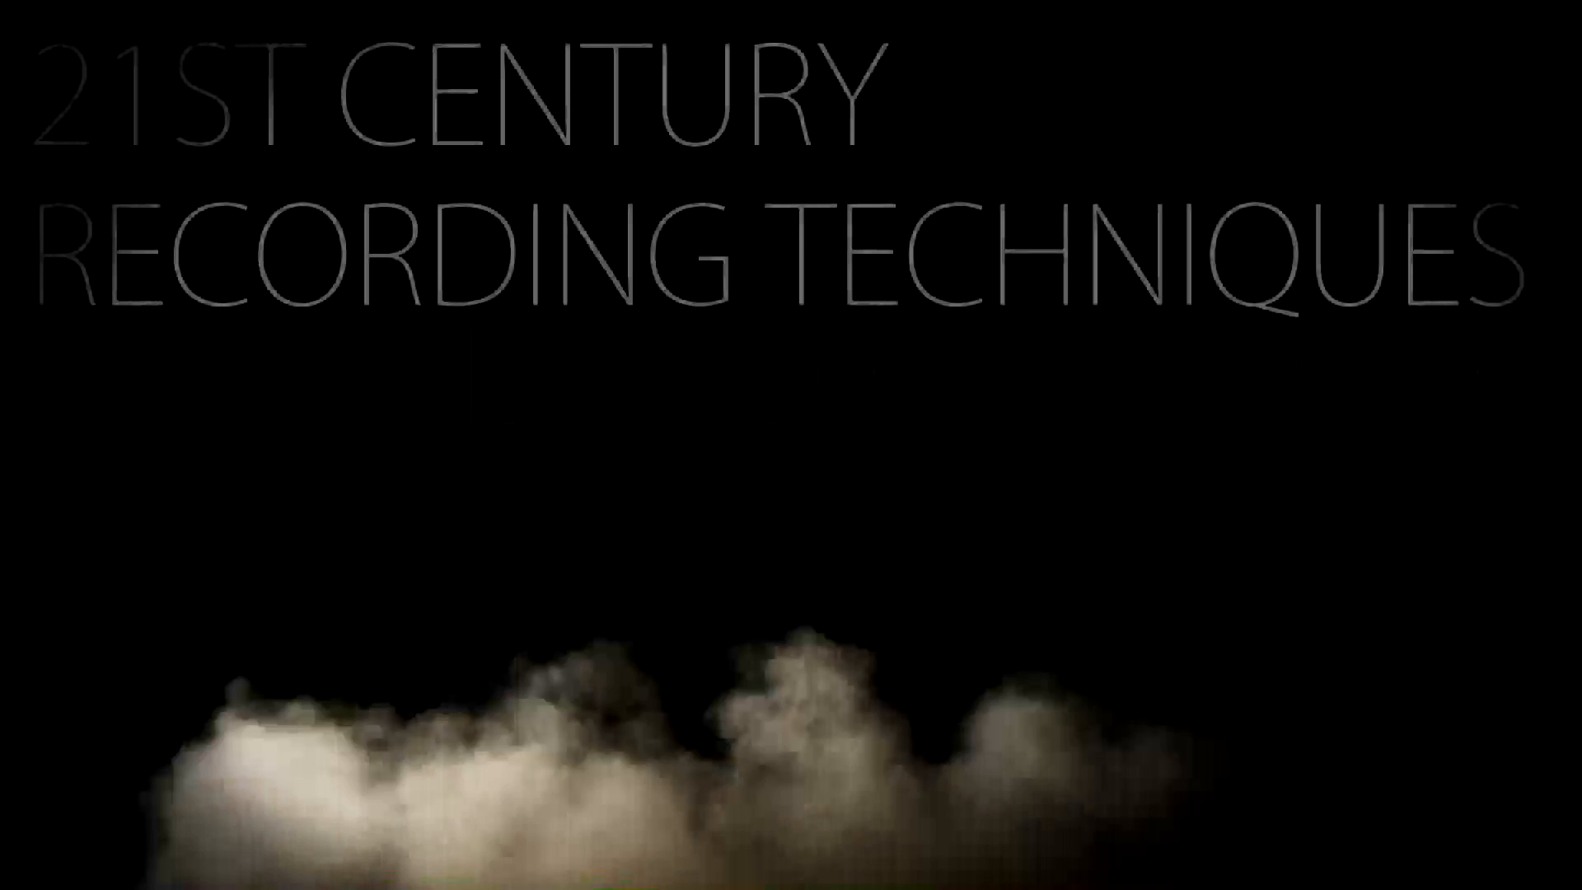